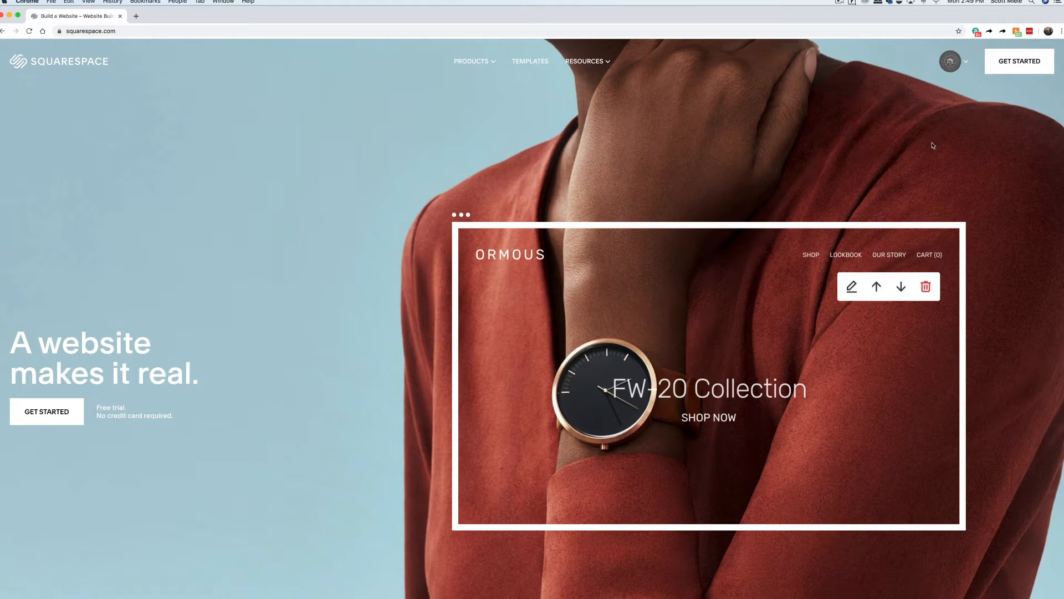
Choose GET STARTED on the Squarespace homepage to bring up the template gallery.
click(1008, 70)
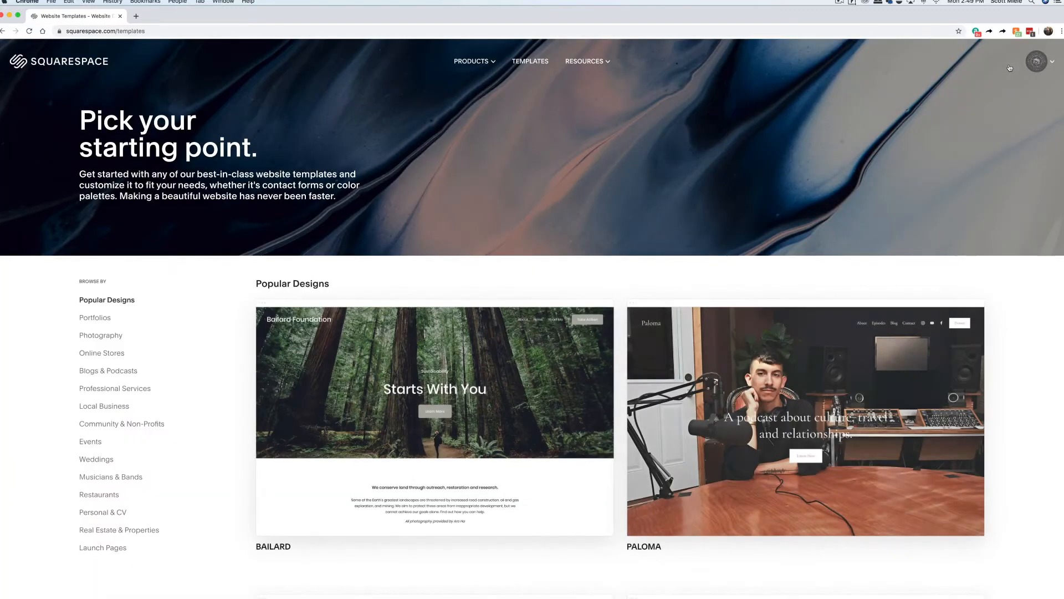
Filter templates to Portfolios and start a new site from the Matsuya template.
click(107, 320)
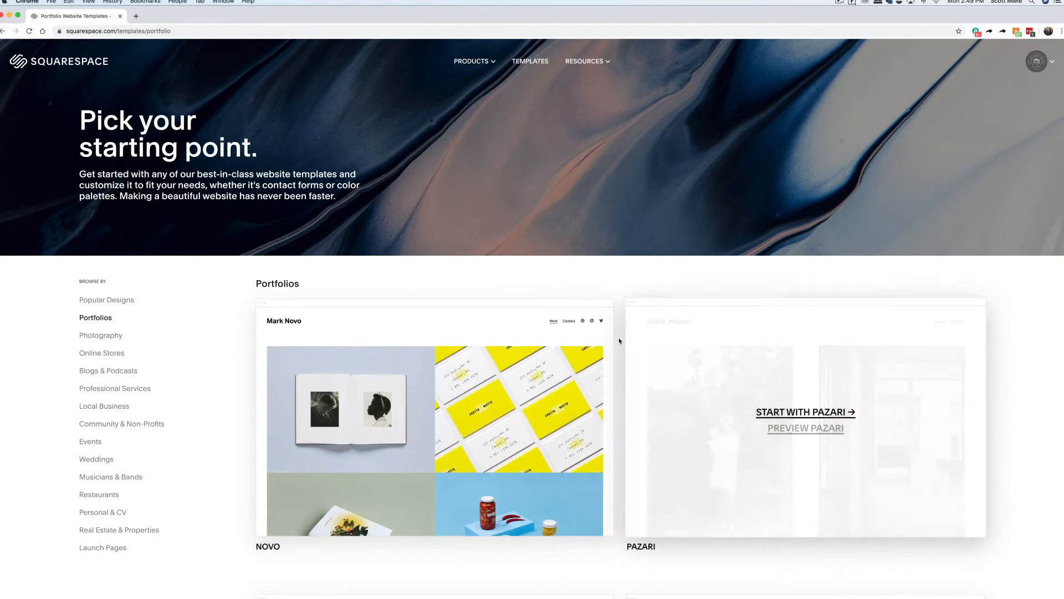
scroll(619, 339, down, 2)
scroll(619, 339, down, 5)
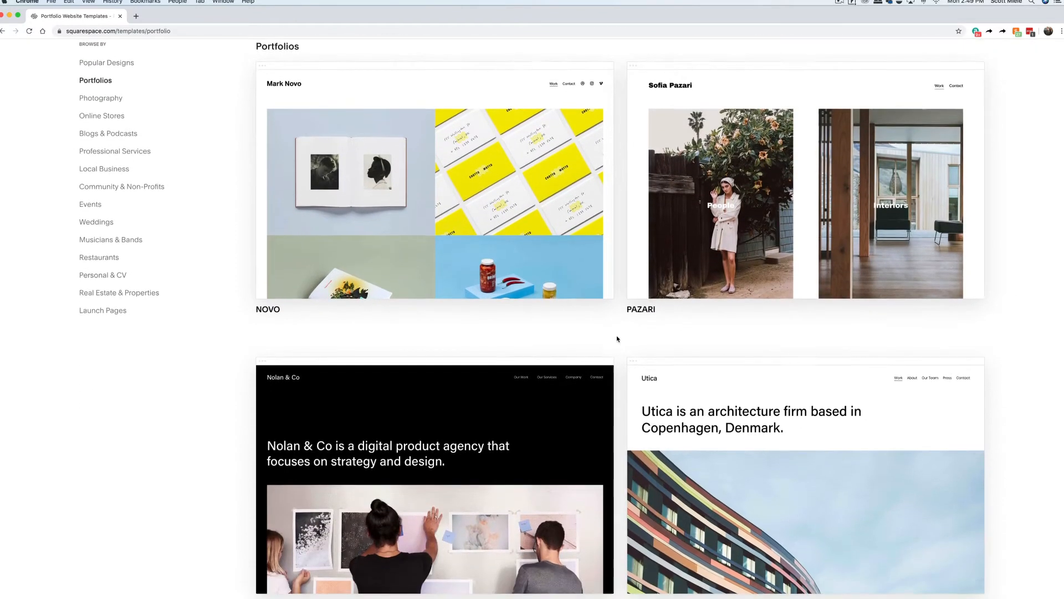
scroll(617, 339, down, 6)
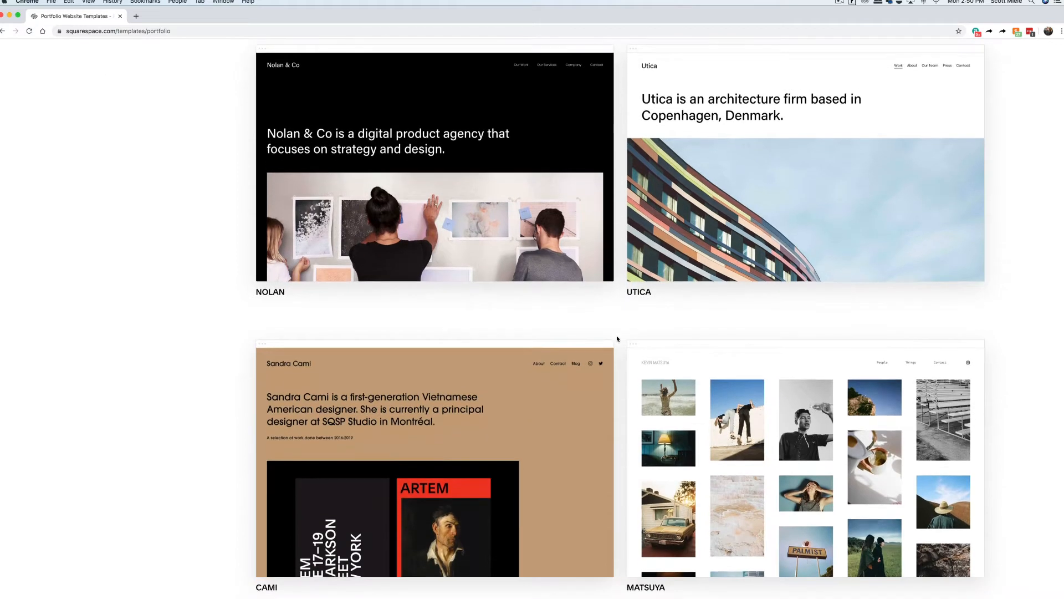
scroll(617, 339, down, 1)
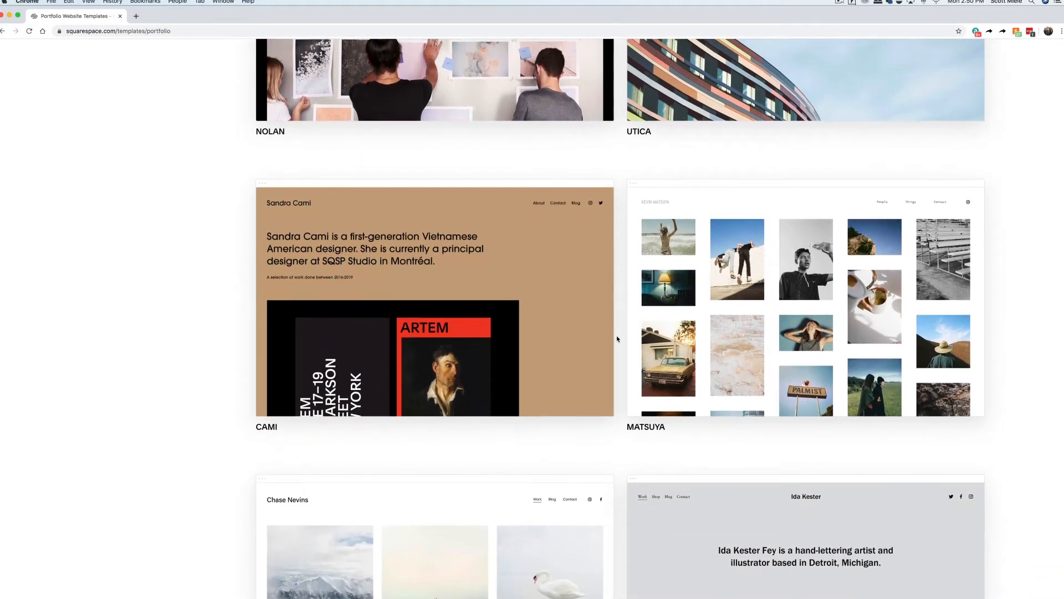
mouse_move(660, 350)
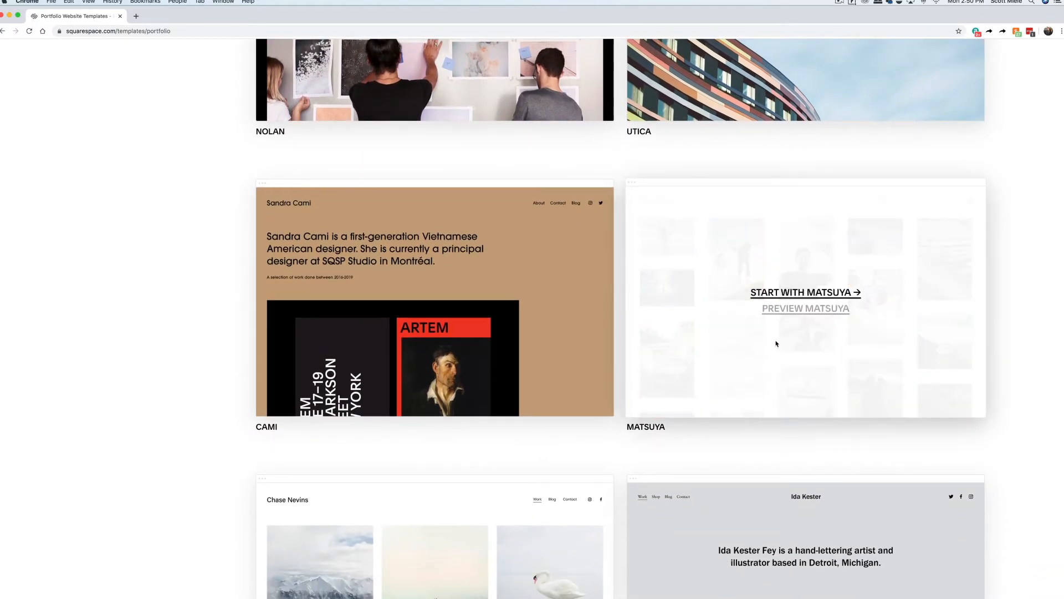
click(803, 293)
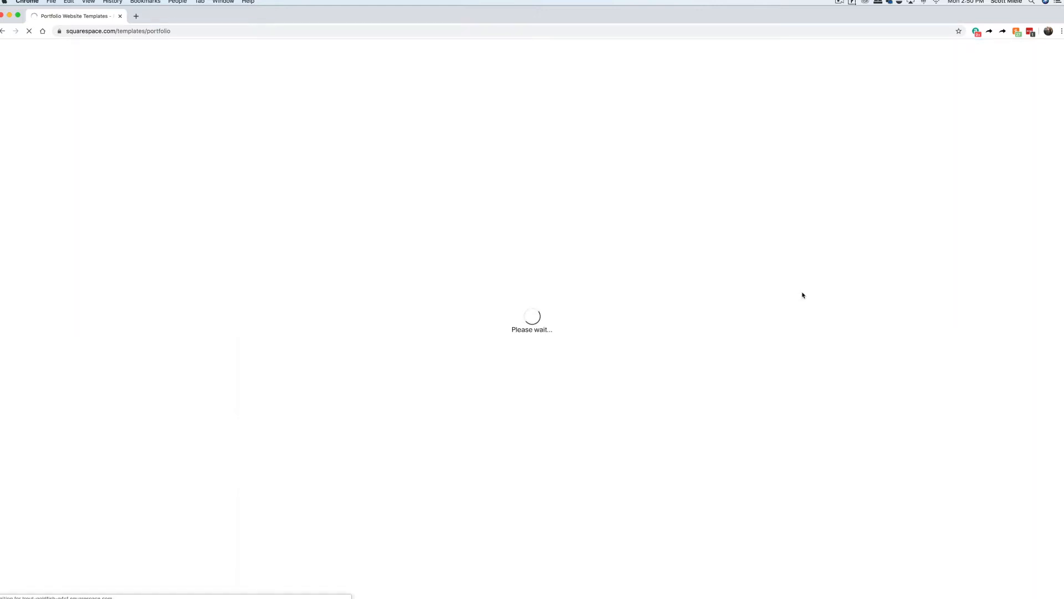
Title the site 'Honey Bee Productions', finish the intro tour, and start with logos, fonts and colors.
text(Honey)
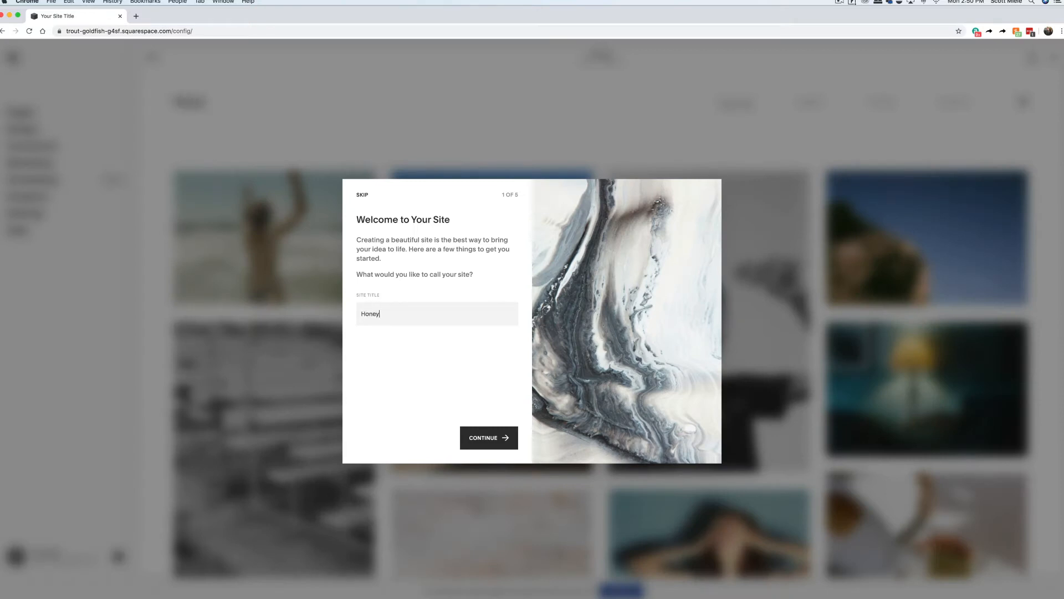
text( Bee Productions)
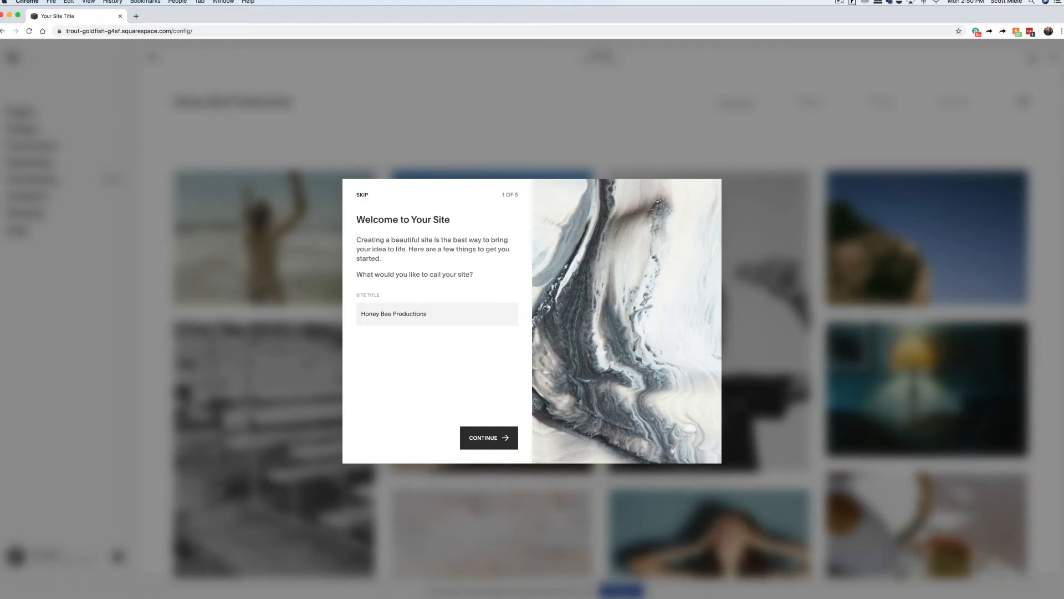
click(488, 438)
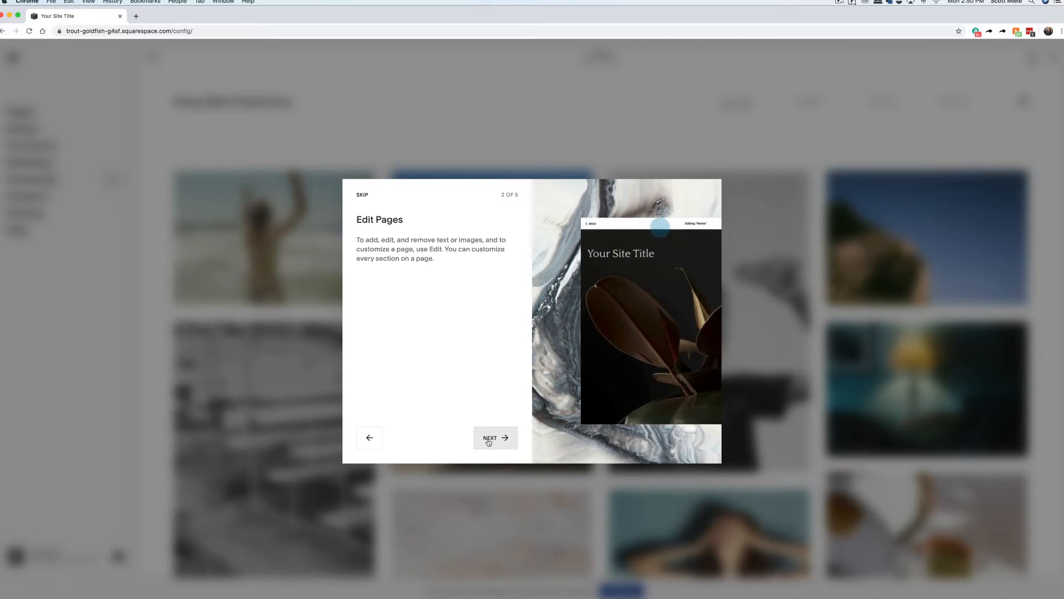
click(491, 442)
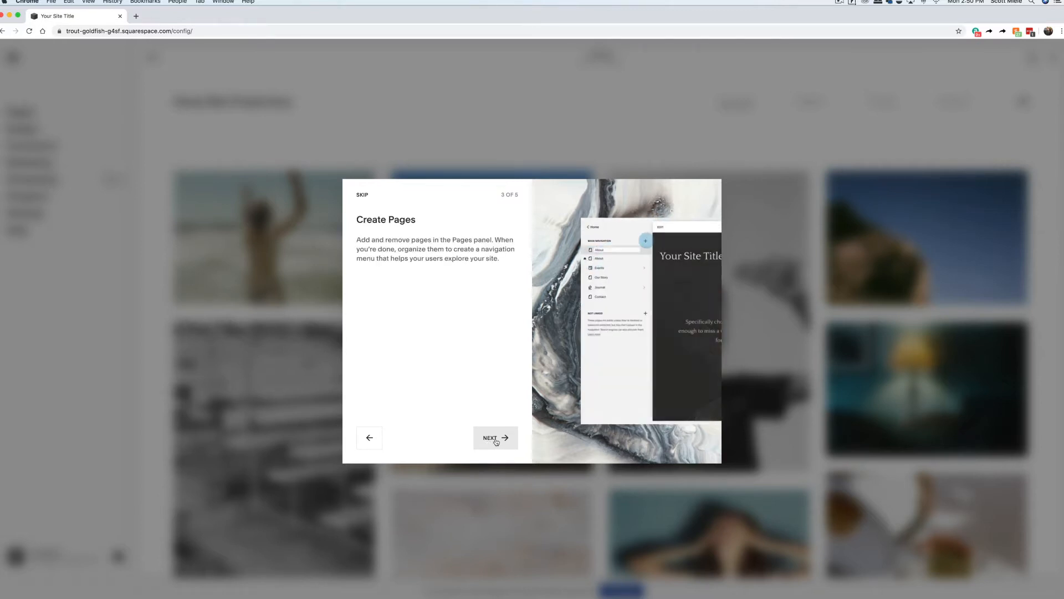
click(496, 442)
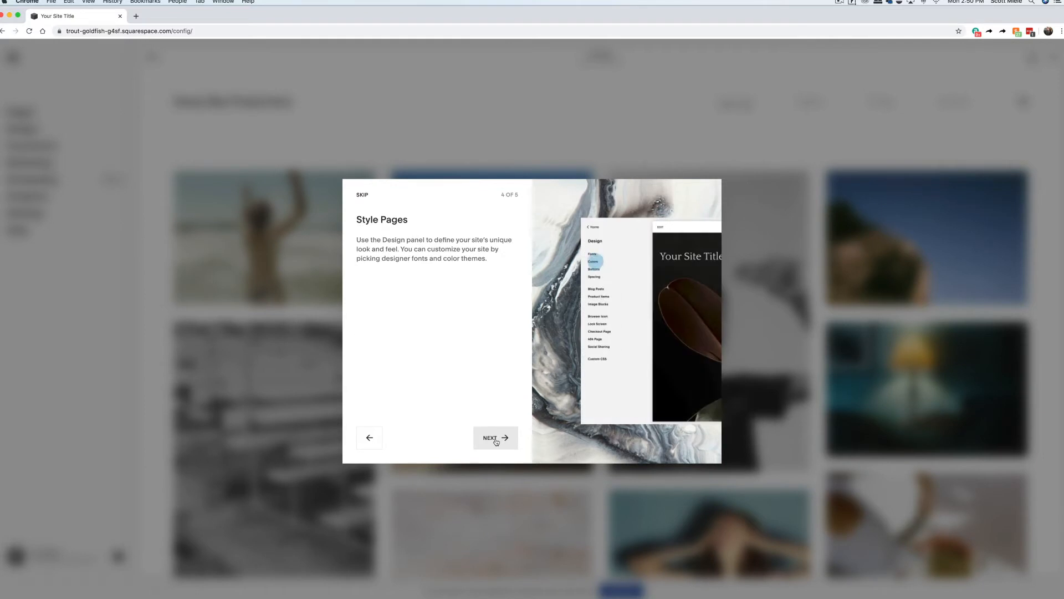
click(496, 438)
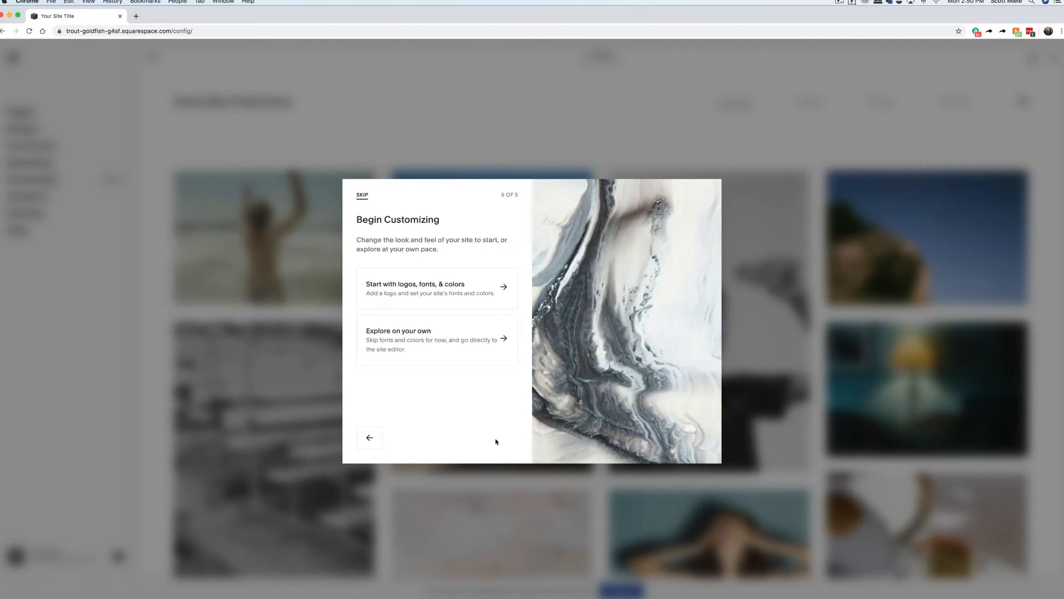
click(475, 292)
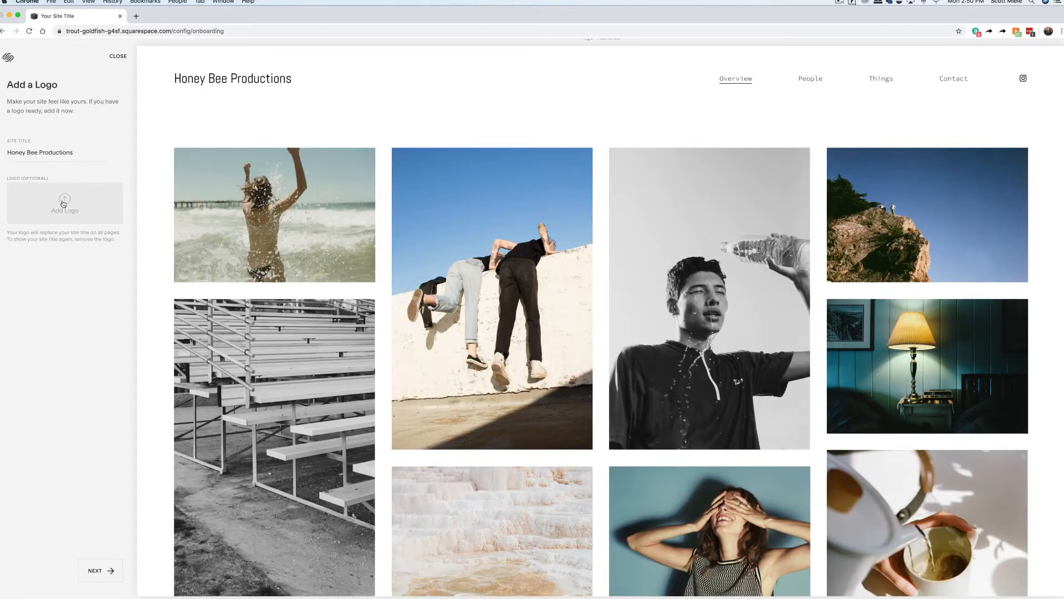
Upload 'Logo and Letterhead Transparent for White.png' from My Passport > Logos as the site logo.
click(63, 204)
click(156, 180)
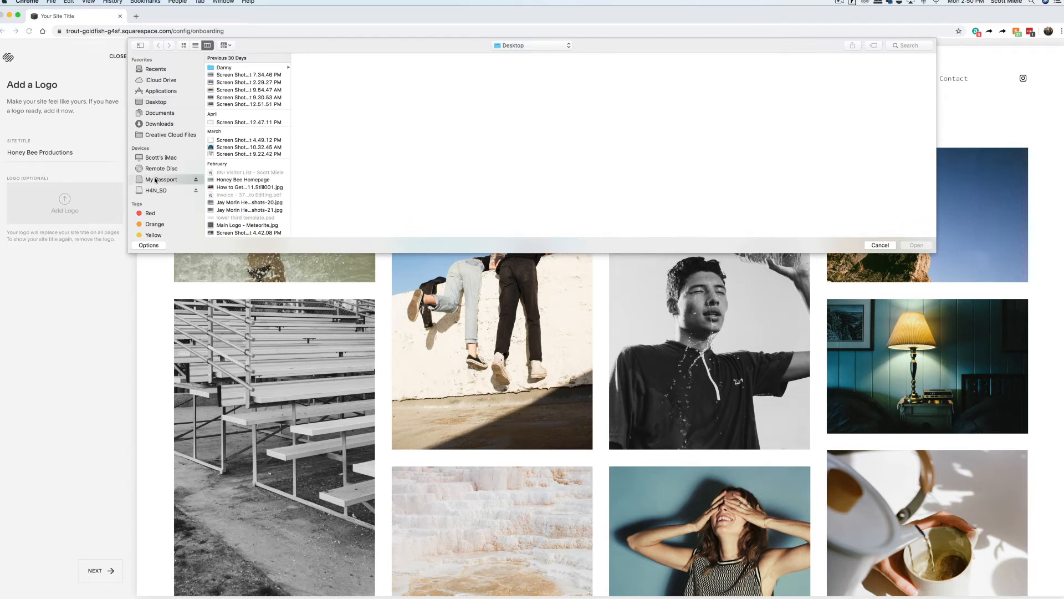
scroll(223, 176, down, 5)
click(224, 177)
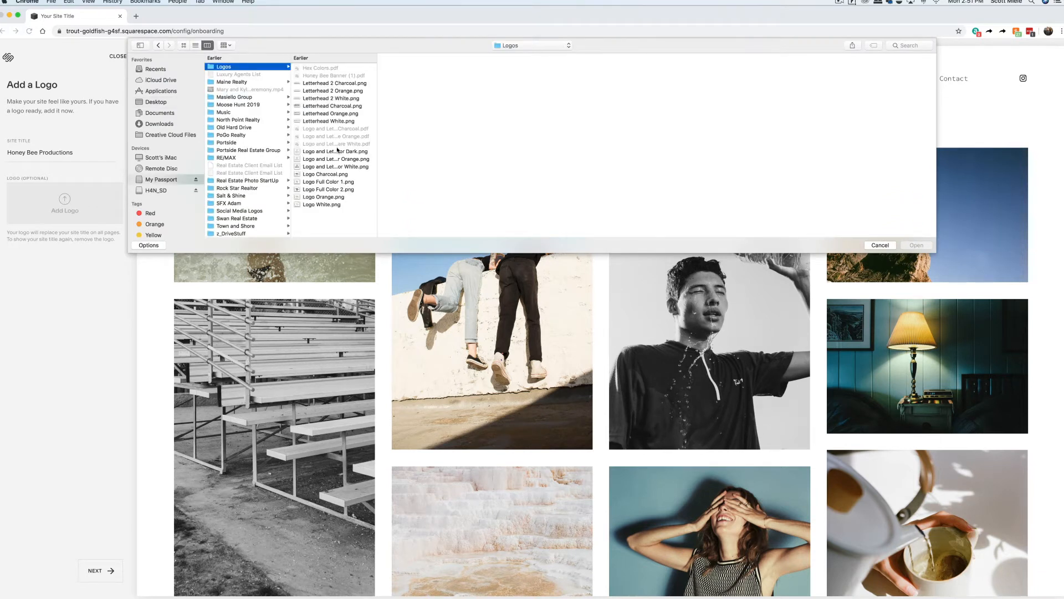
click(338, 151)
click(341, 167)
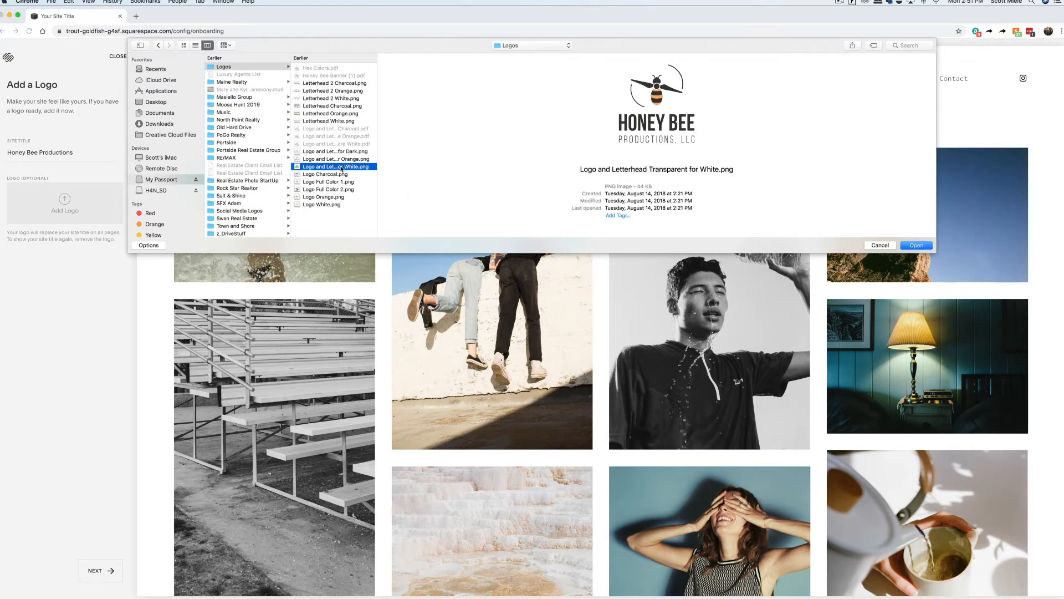
click(917, 245)
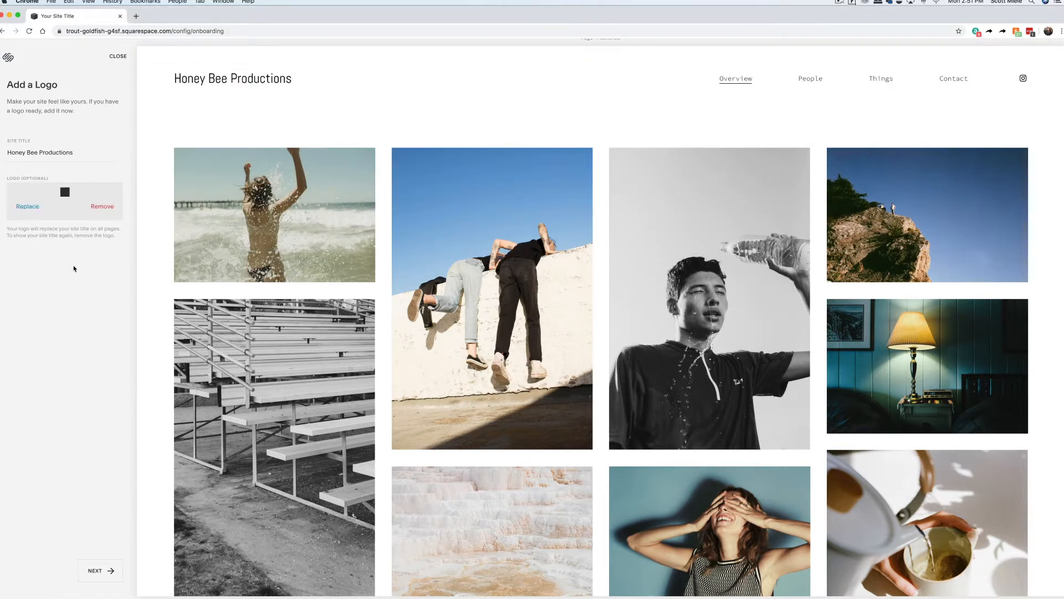
click(96, 570)
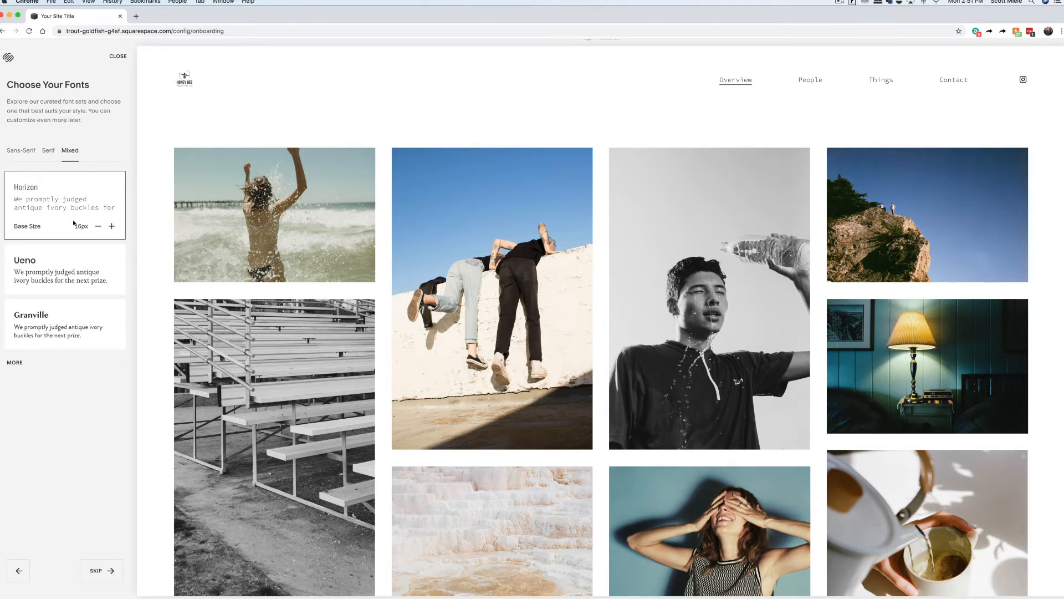
Apply the Sans-Serif Aktiv font pairing at 20px base size and finish with default colors.
click(26, 153)
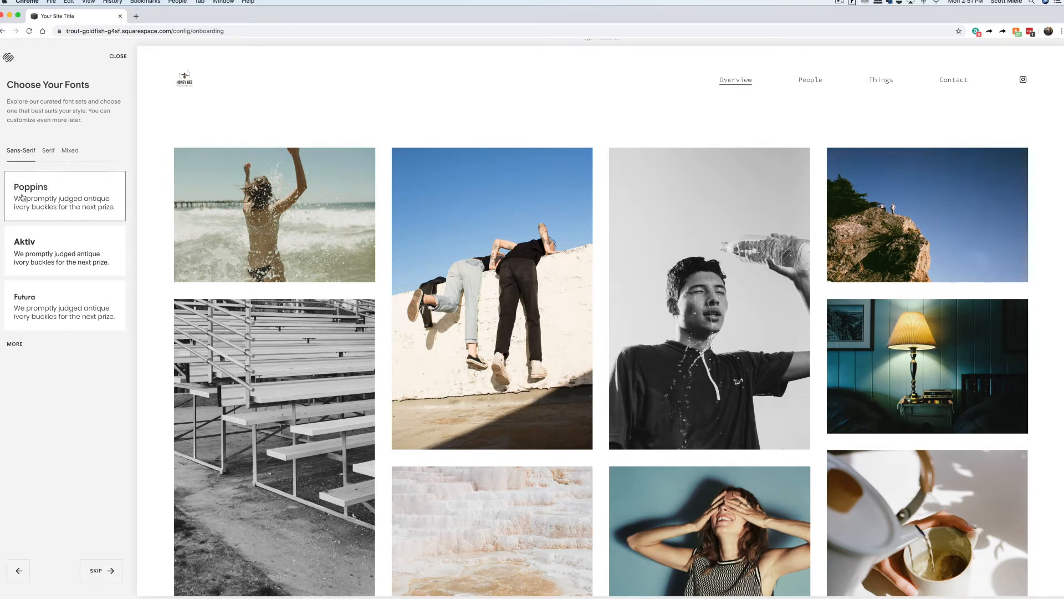
click(53, 265)
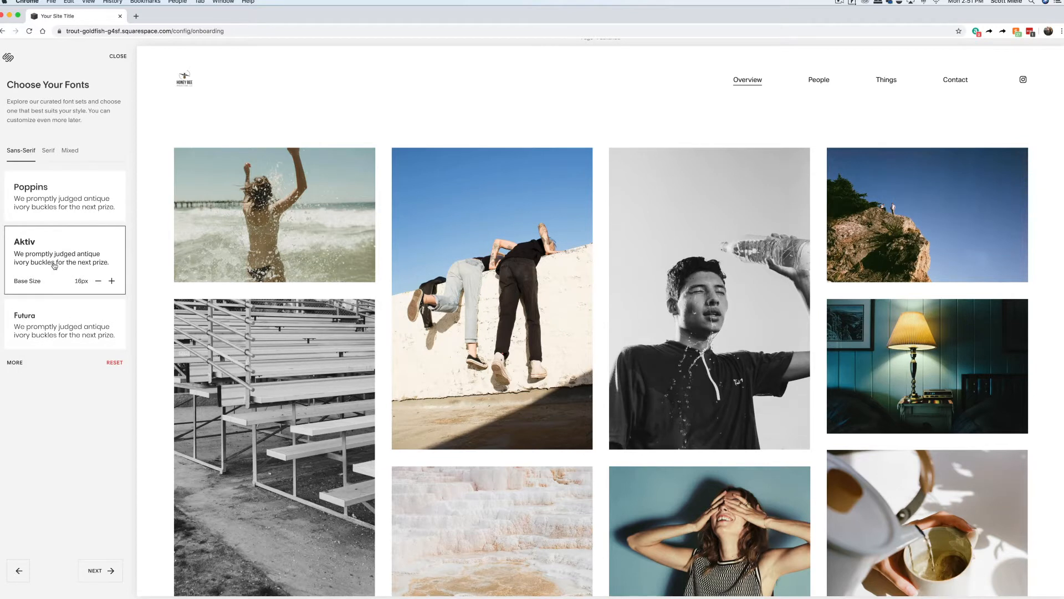
click(112, 281)
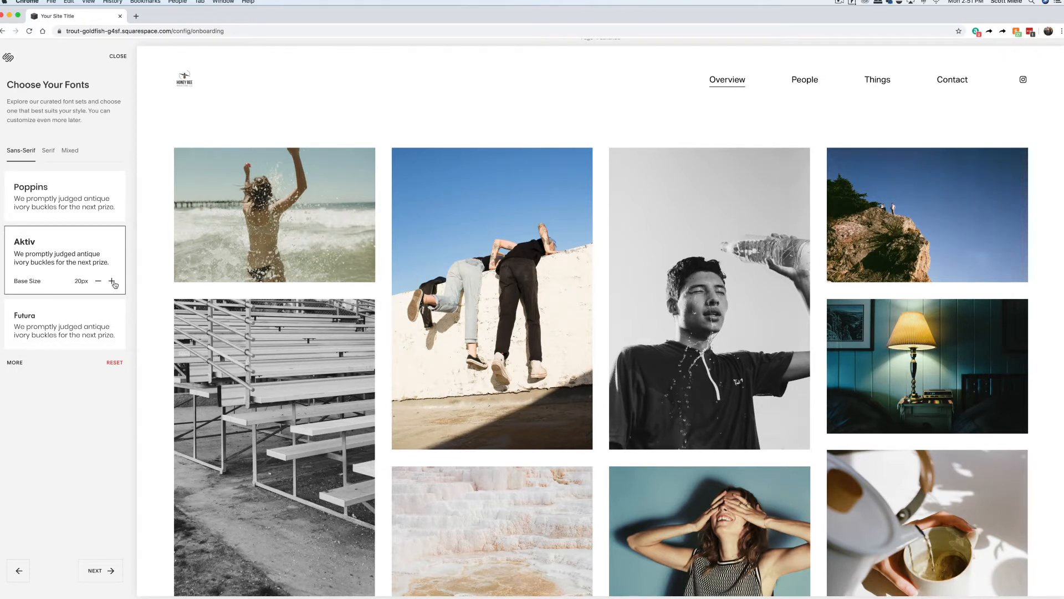
click(101, 571)
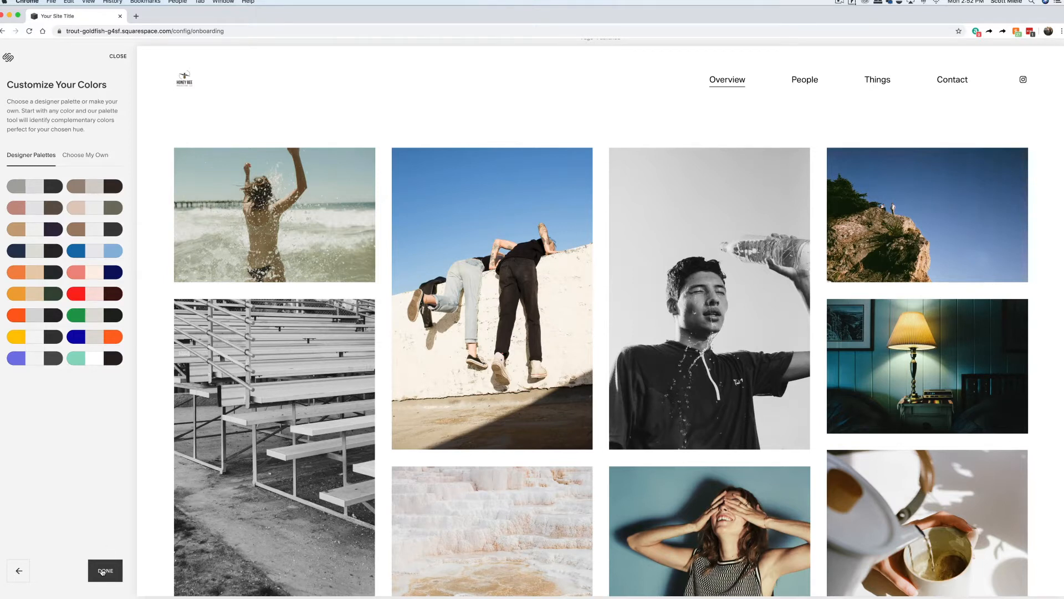
click(103, 571)
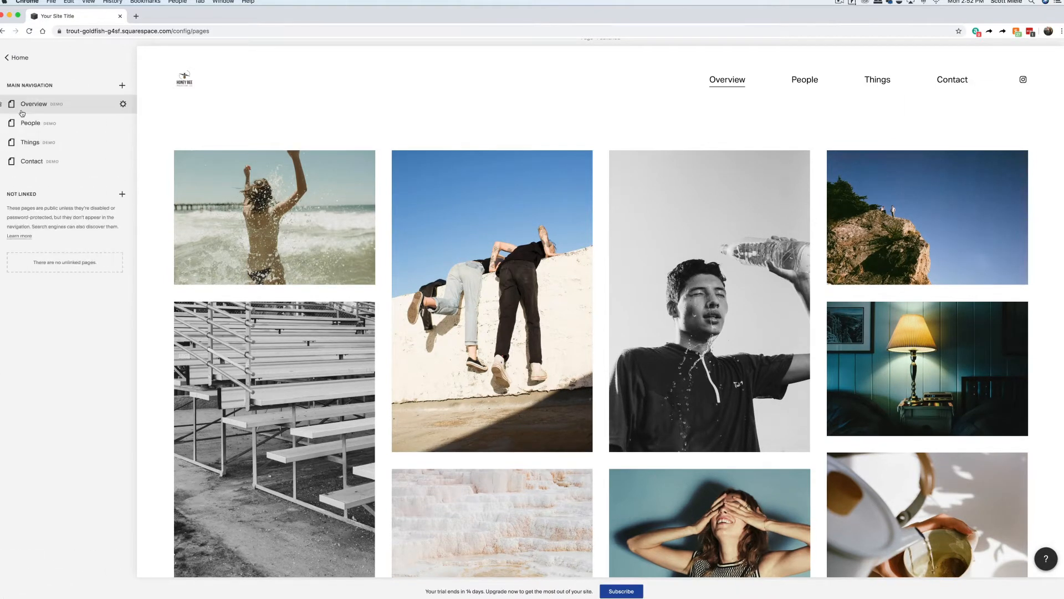
Rename the Overview page to Portfolio, including its navigation title and URL slug.
click(123, 105)
text(Port)
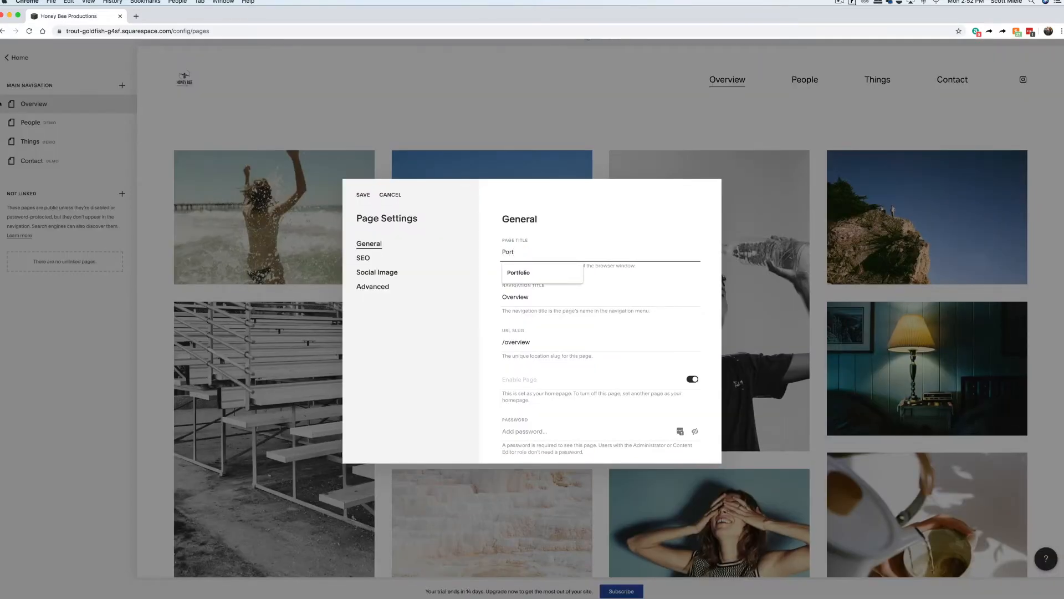
text(folio)
key(Tab)
text(P)
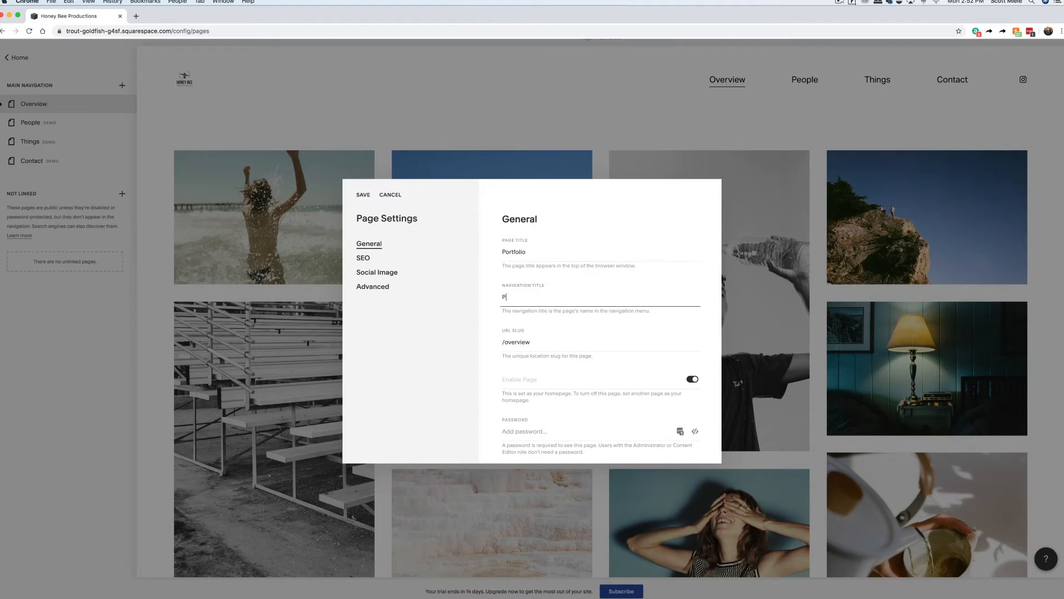
text(ortfolio)
key(Tab)
text(po)
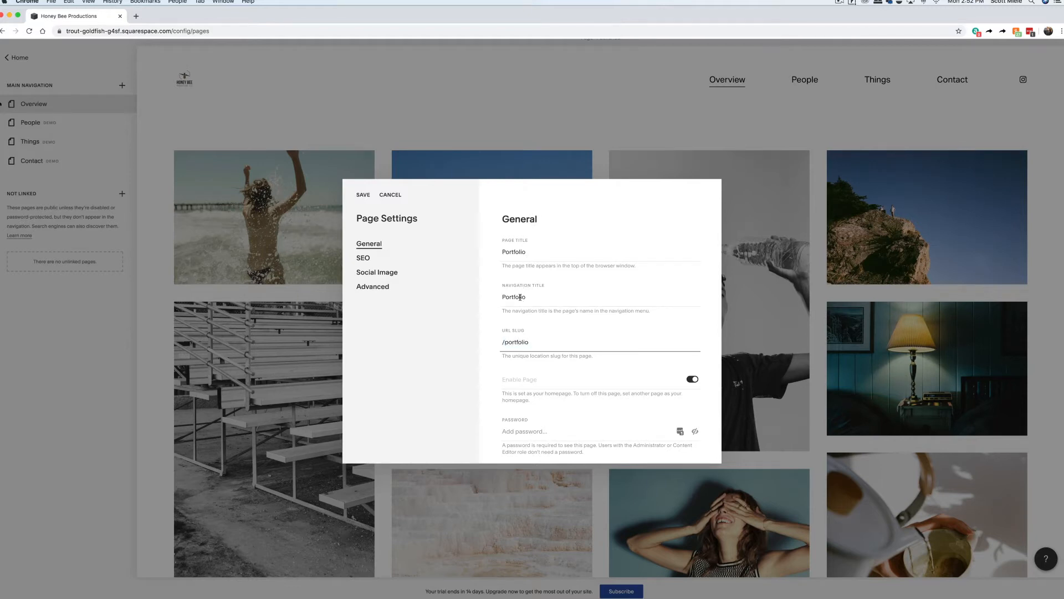
click(362, 195)
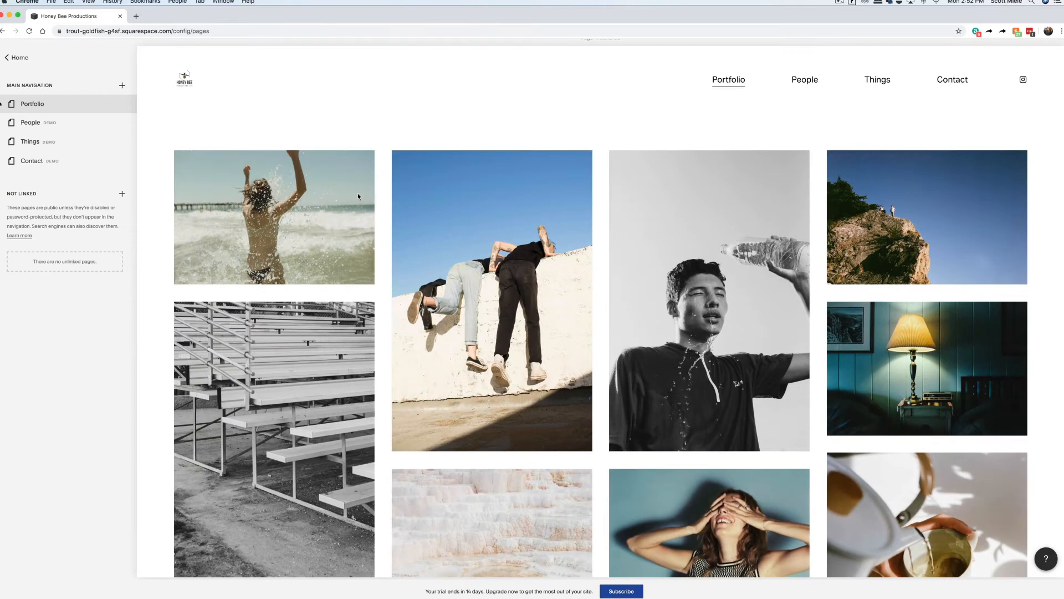
Rename the People page to Pricing, with navigation title Pricing and a /pricing slug.
click(123, 123)
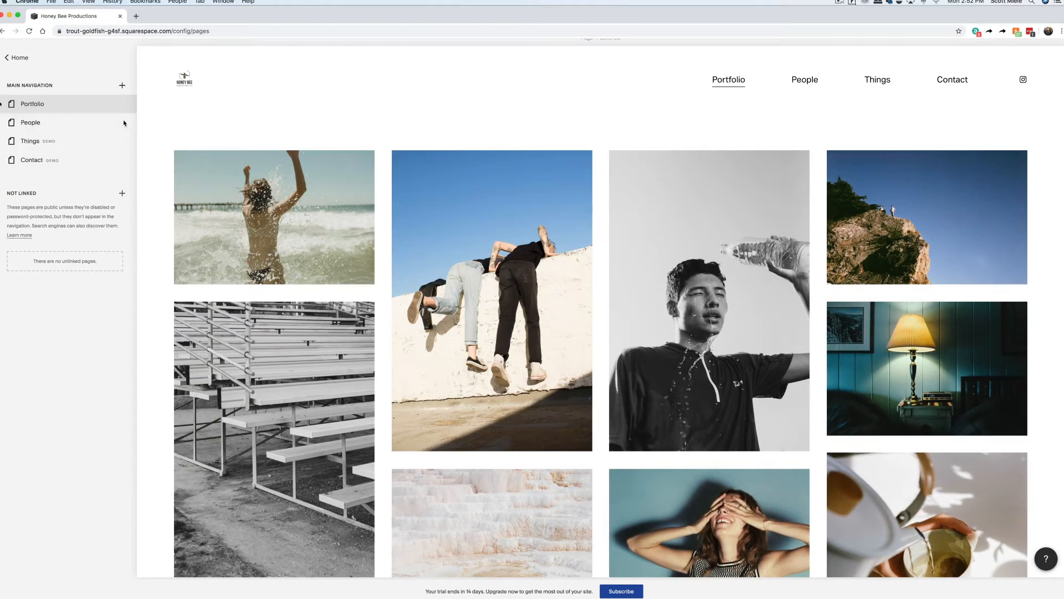
double_click(533, 254)
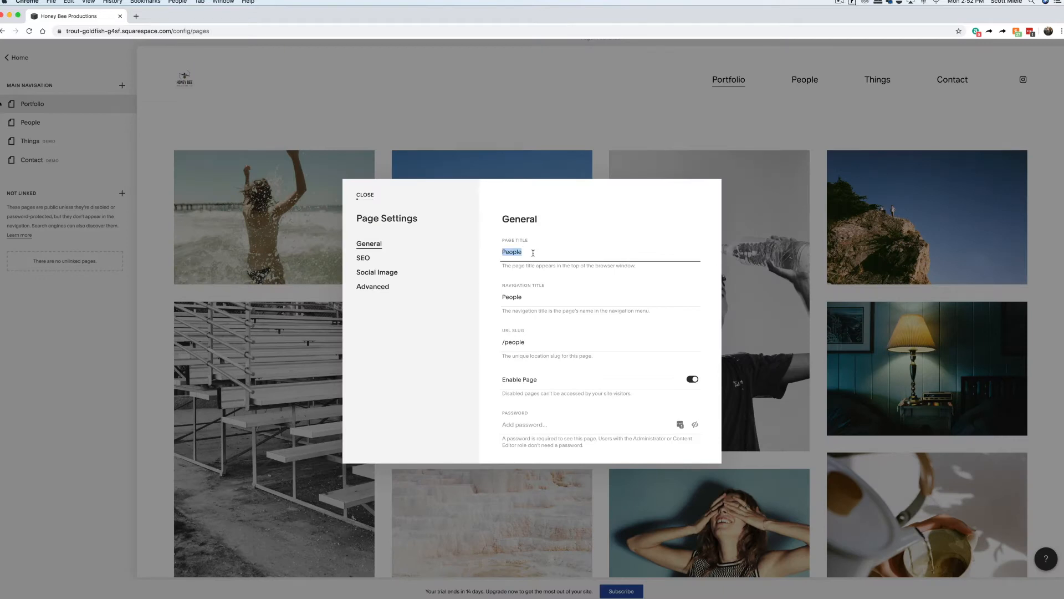
text(Pricing)
key(Tab)
text(Pricing)
key(Tab)
text(/prici)
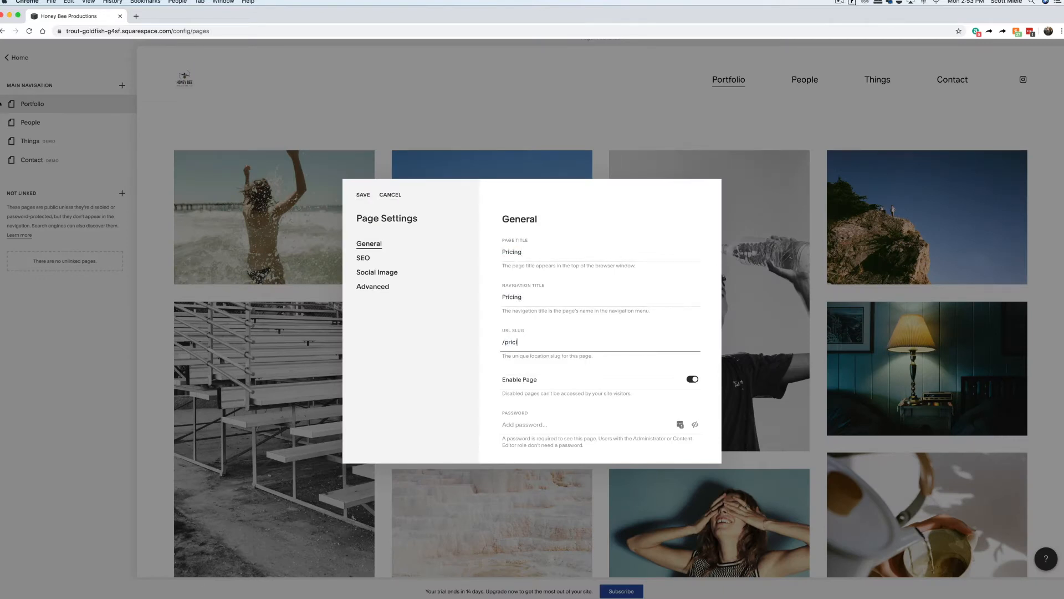
click(365, 195)
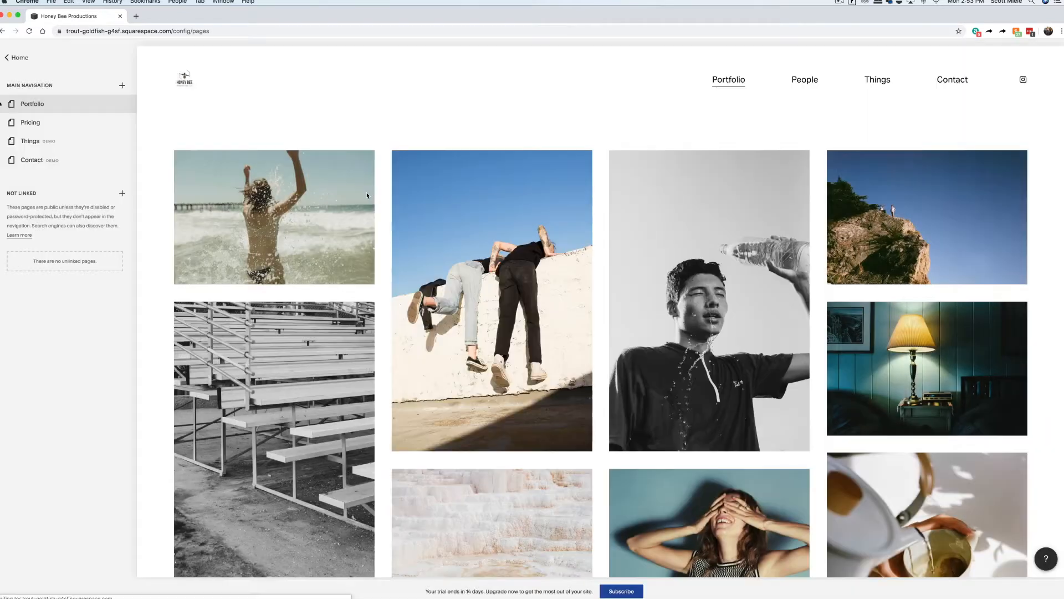
Rename the Things page to About, with navigation title About and slug /about.
text(About)
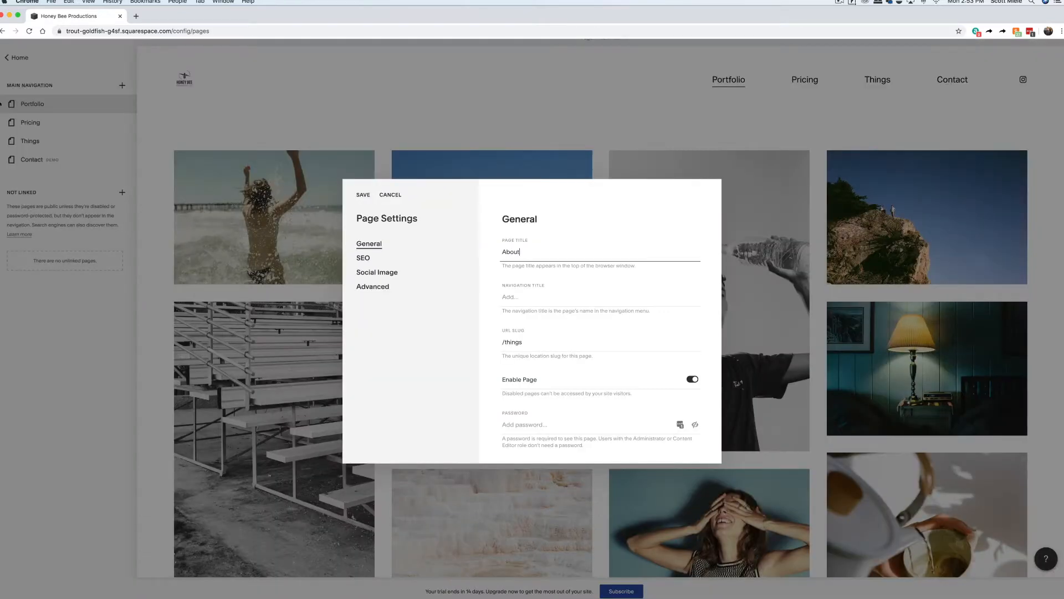
key(Tab)
text(About)
key(Tab)
text(/about)
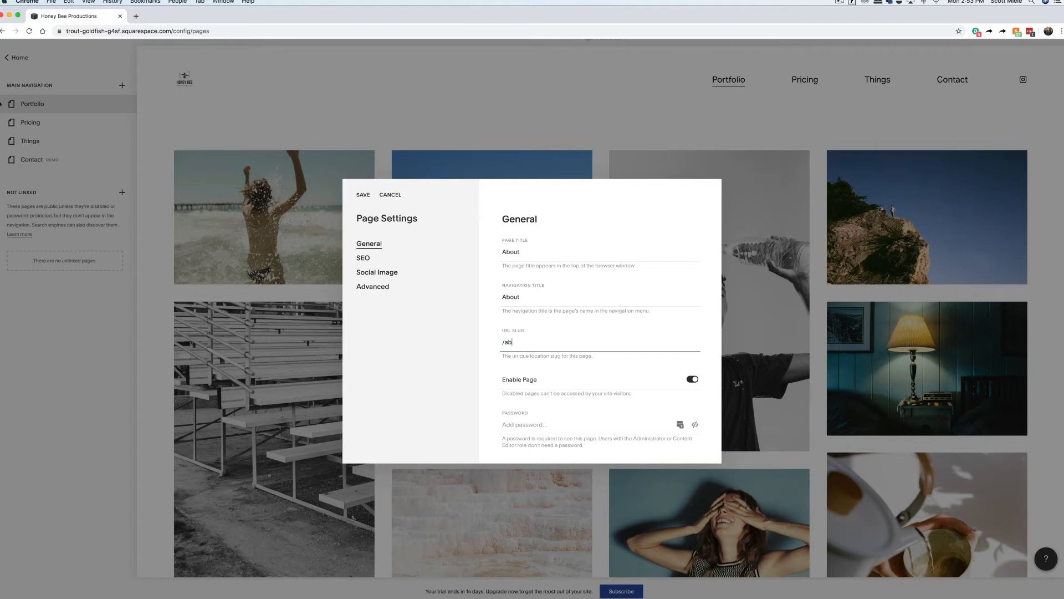
click(364, 194)
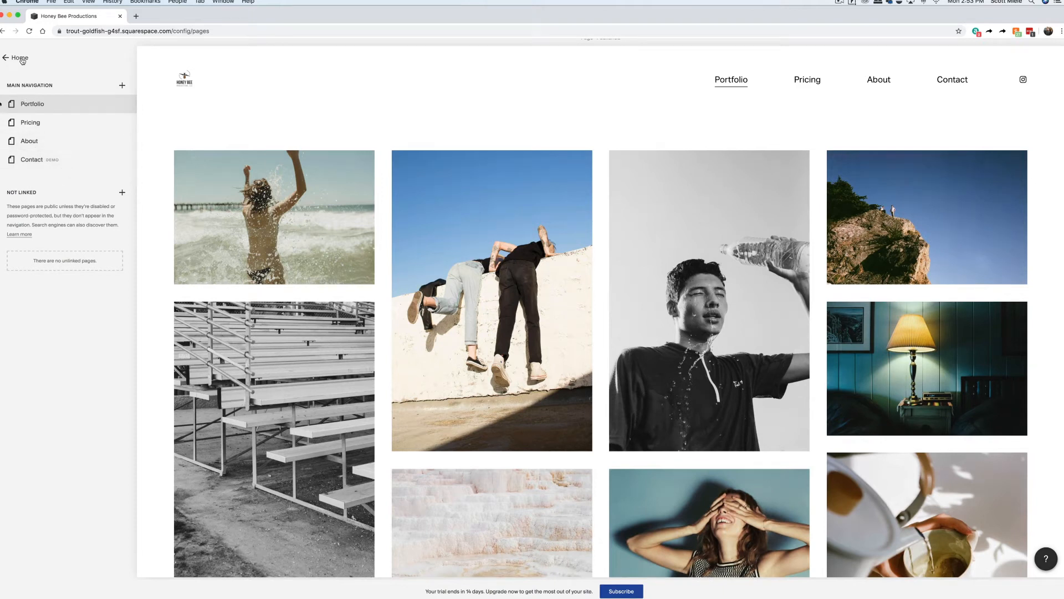
click(20, 58)
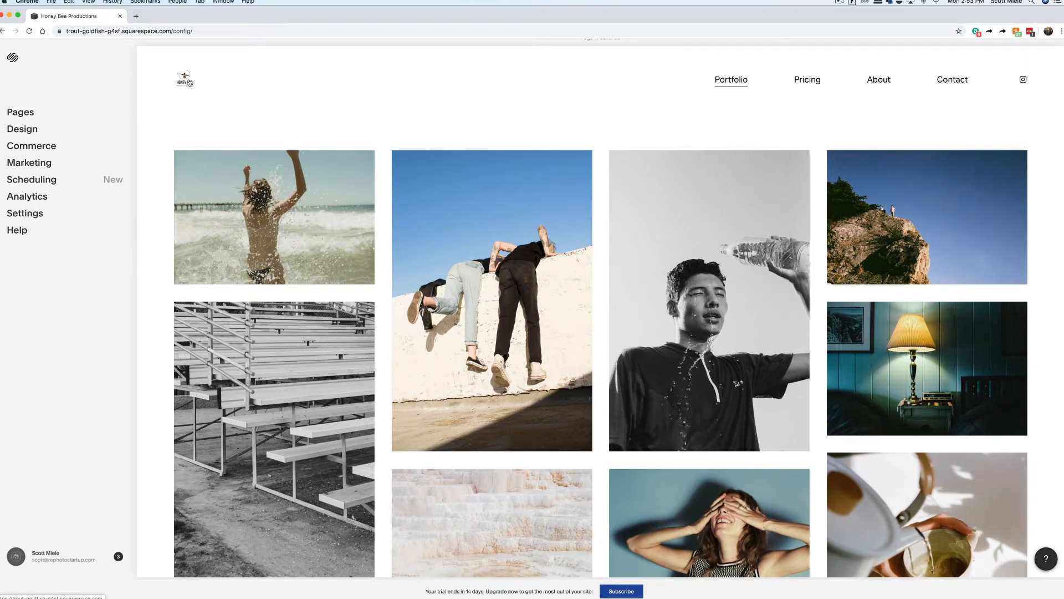
Reload the site preview and open the Portfolio page in the full-width editor.
click(30, 32)
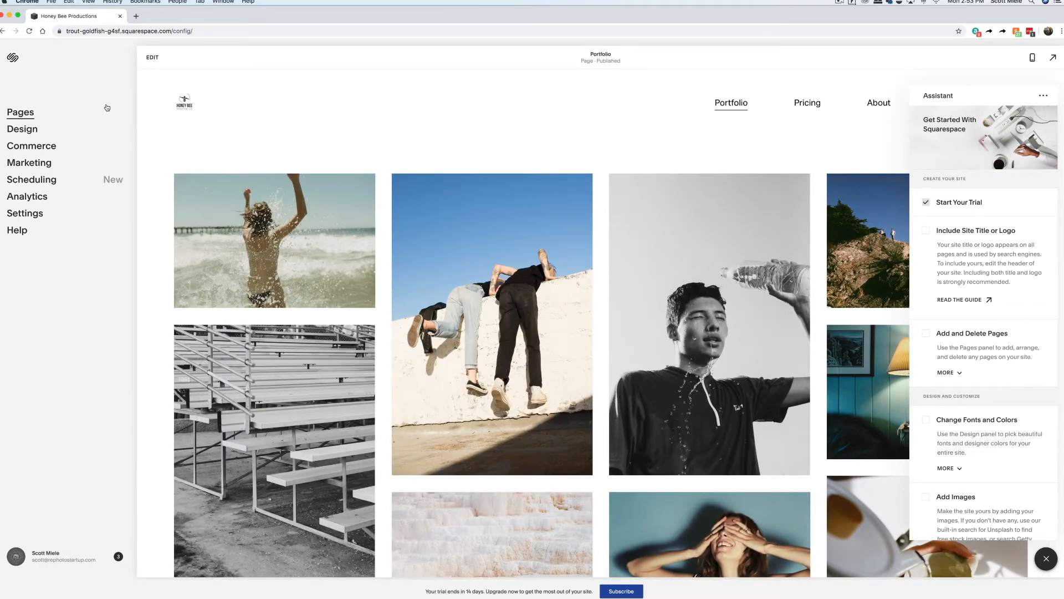
click(155, 60)
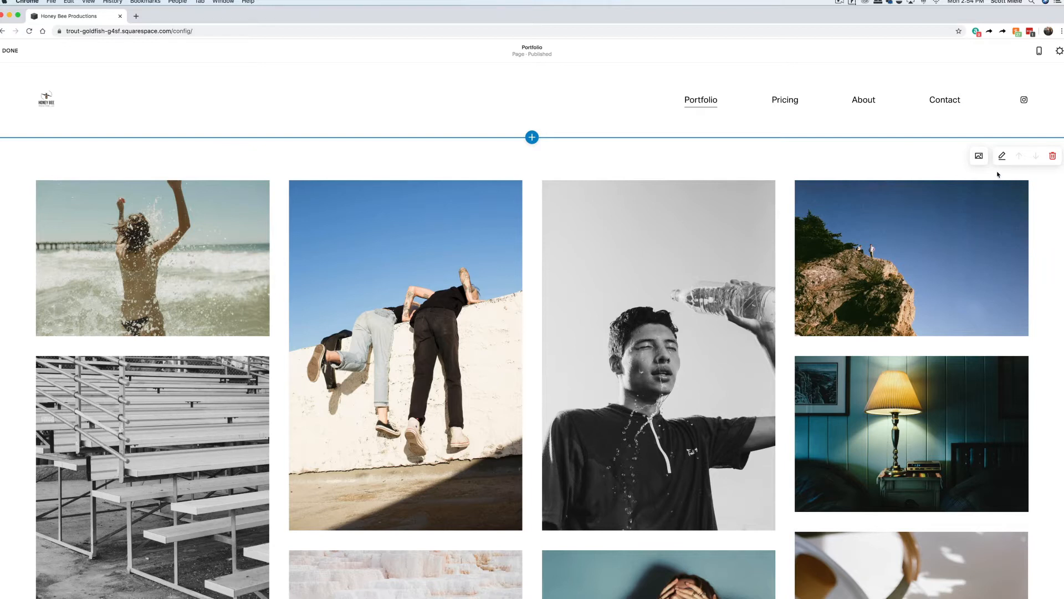
Select all 16 template images in the Portfolio gallery and delete them.
click(979, 157)
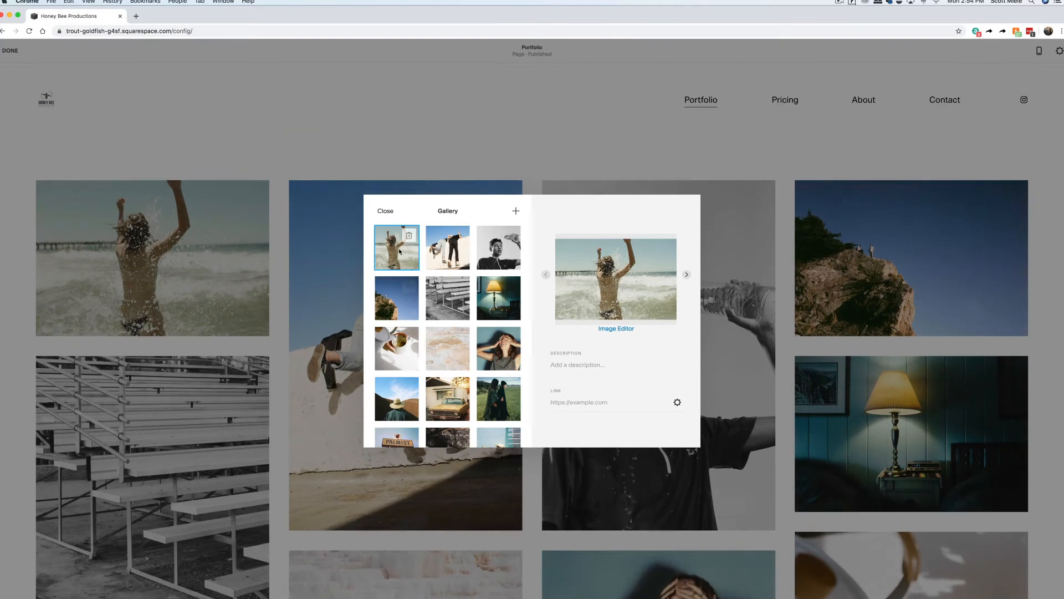
scroll(397, 332, down, 3)
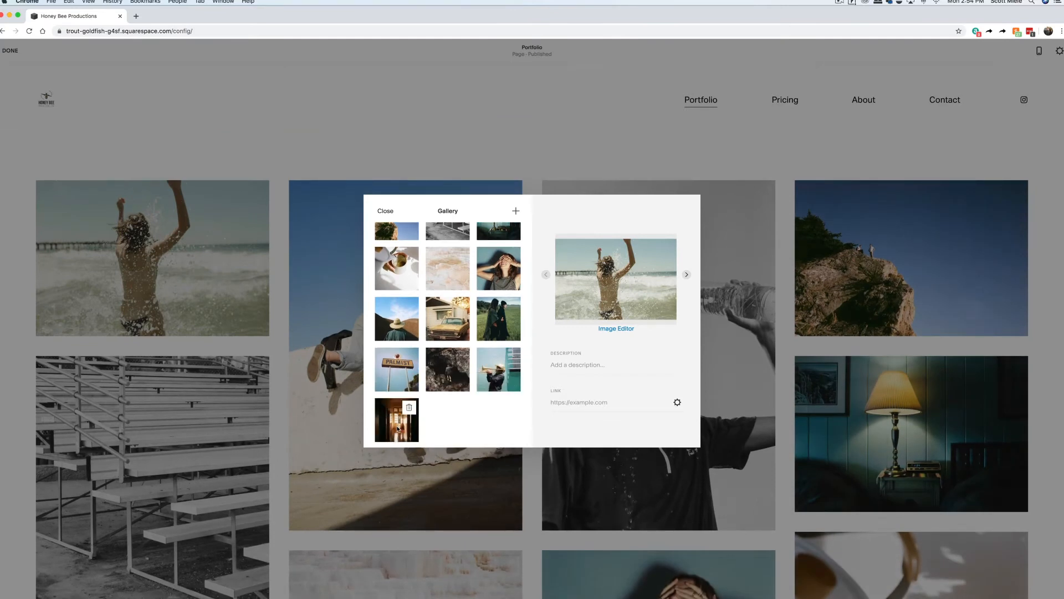
shift+click(398, 429)
click(625, 430)
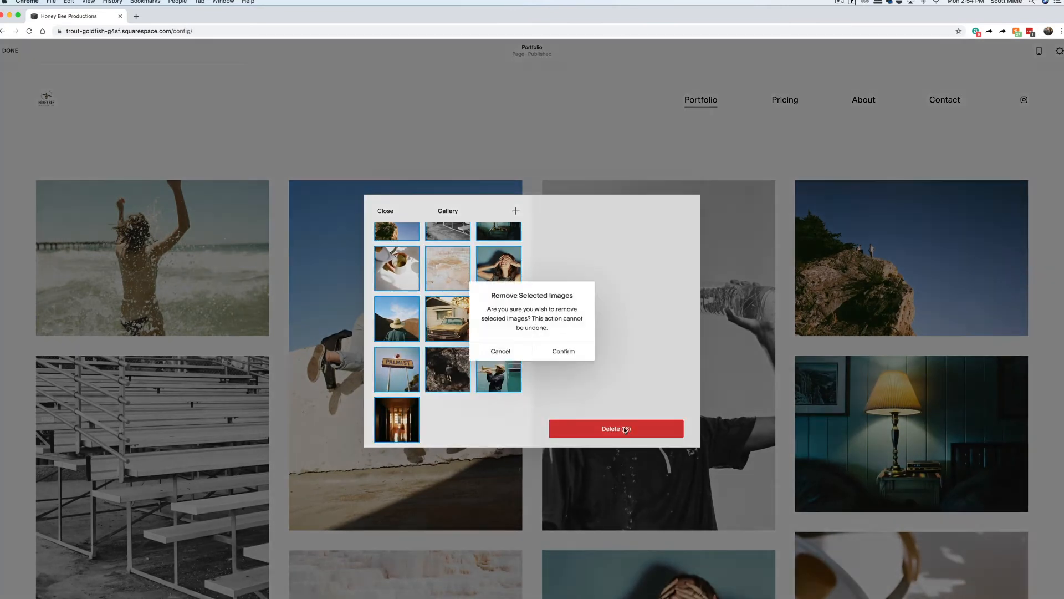
click(551, 352)
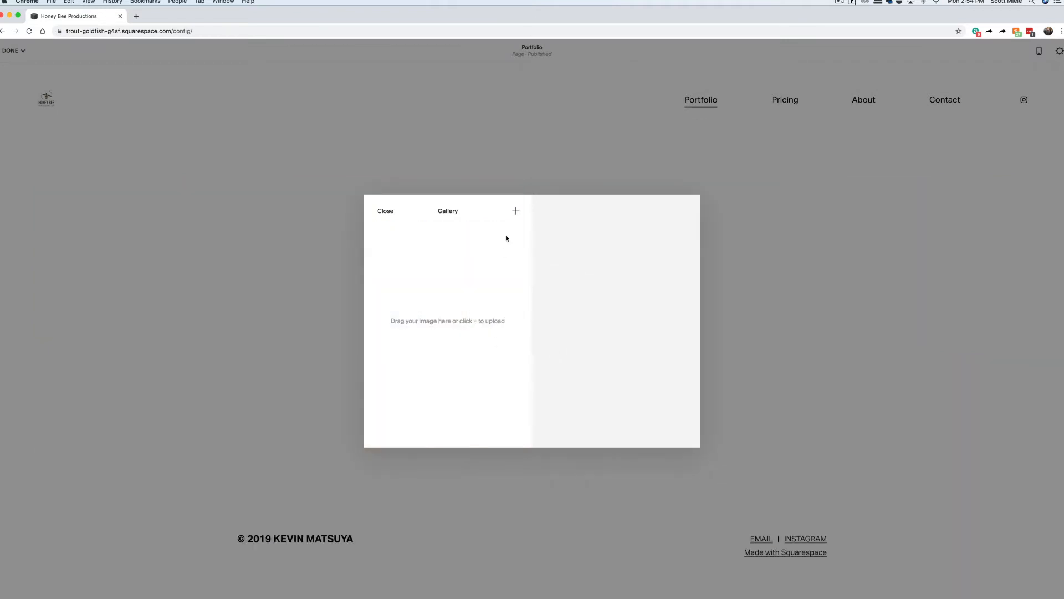
Upload a multi-selection of property photos from the Edited folder into the Portfolio gallery.
click(516, 211)
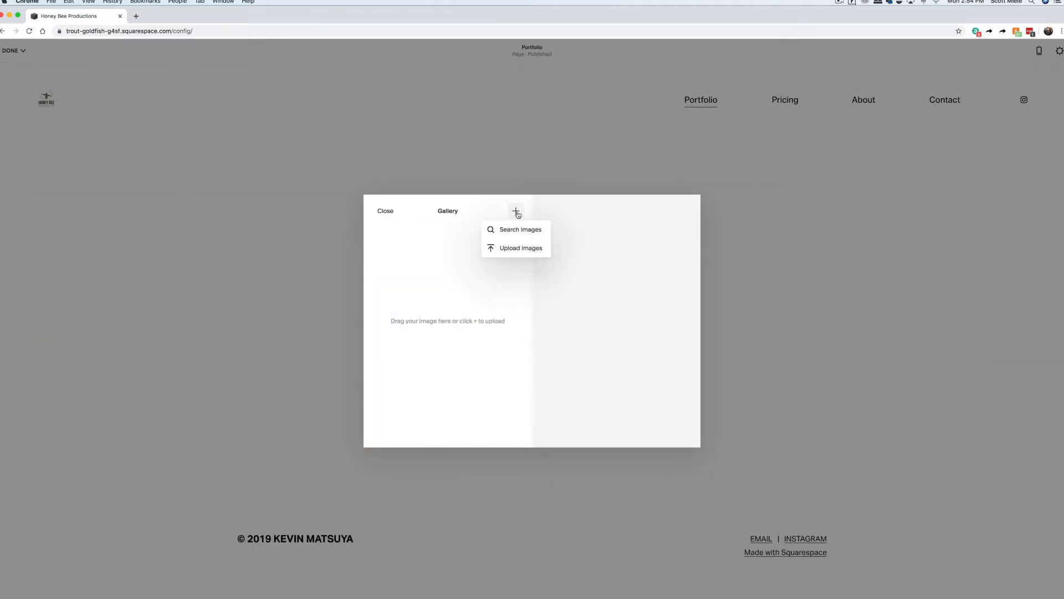
click(515, 248)
click(574, 137)
super+click(593, 176)
super+click(591, 212)
scroll(590, 176, down, 5)
super+click(589, 167)
super+click(588, 197)
super+click(587, 221)
scroll(587, 188, down, 6)
super+click(586, 167)
super+click(588, 196)
super+click(588, 219)
super+click(588, 234)
scroll(588, 222, down, 6)
super+click(588, 172)
super+click(587, 188)
super+click(588, 203)
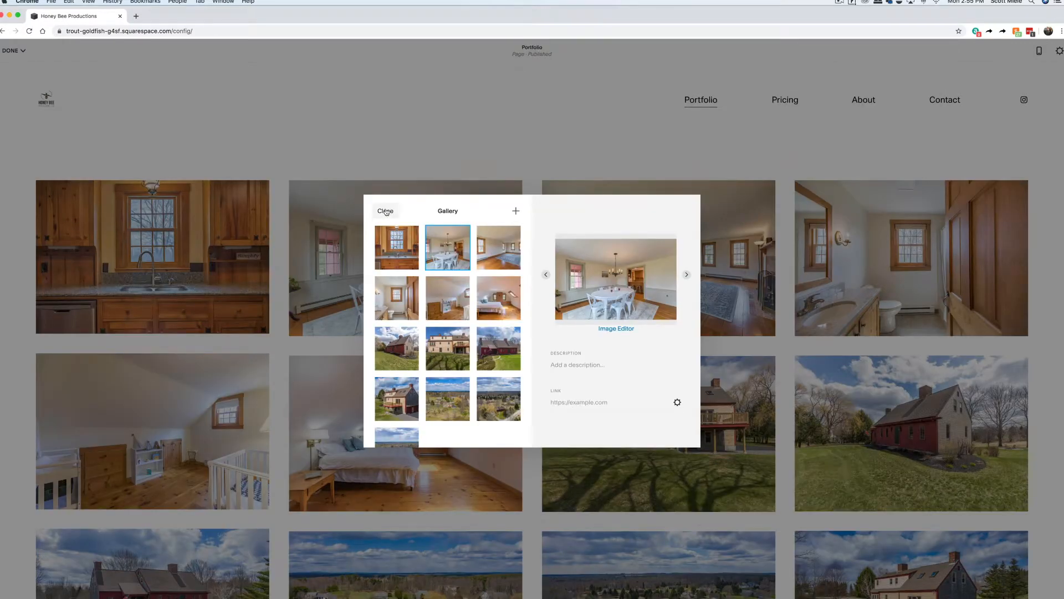
click(385, 211)
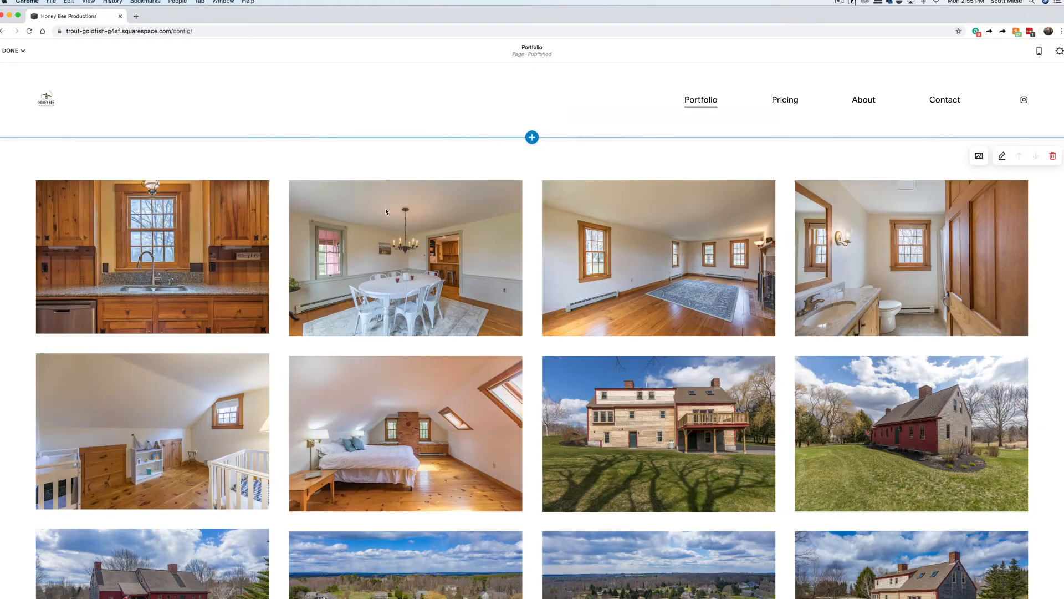
scroll(536, 306, down, 10)
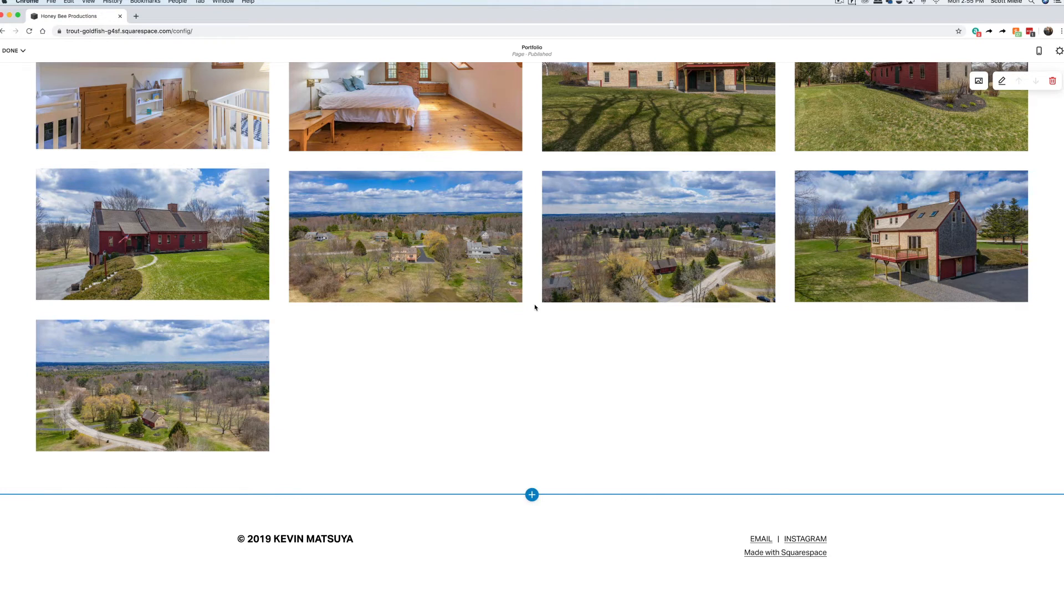
scroll(535, 307, up, 10)
Upload one more property photo to the Portfolio gallery.
click(979, 155)
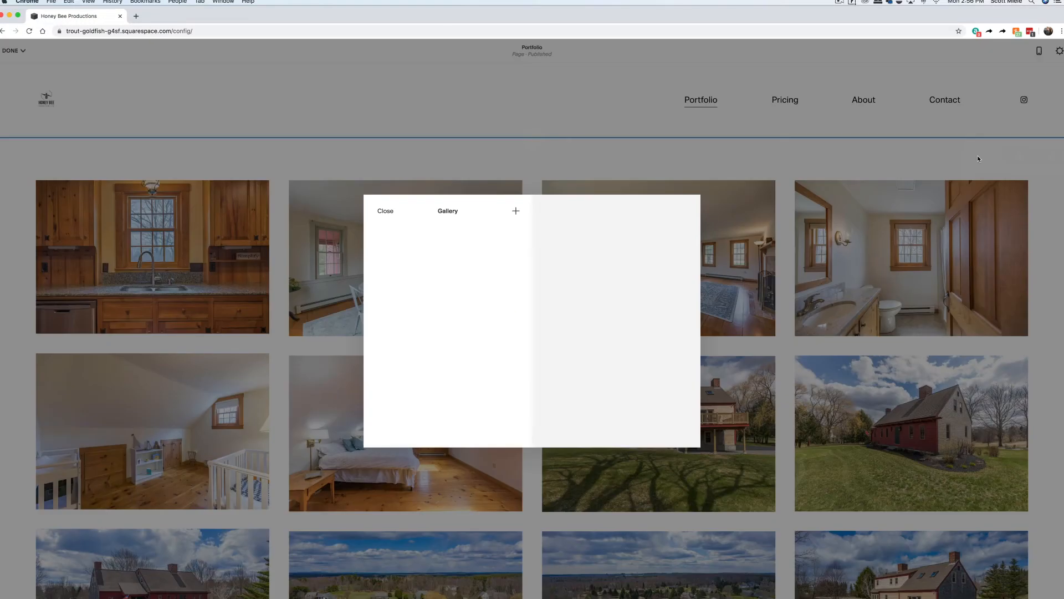
click(516, 210)
click(514, 249)
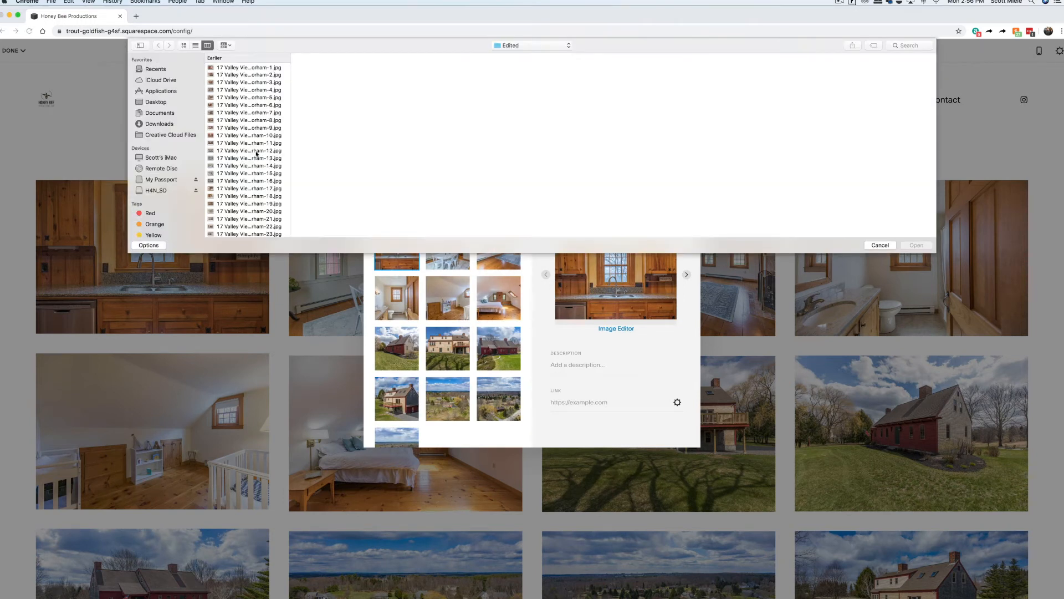
click(257, 151)
click(917, 244)
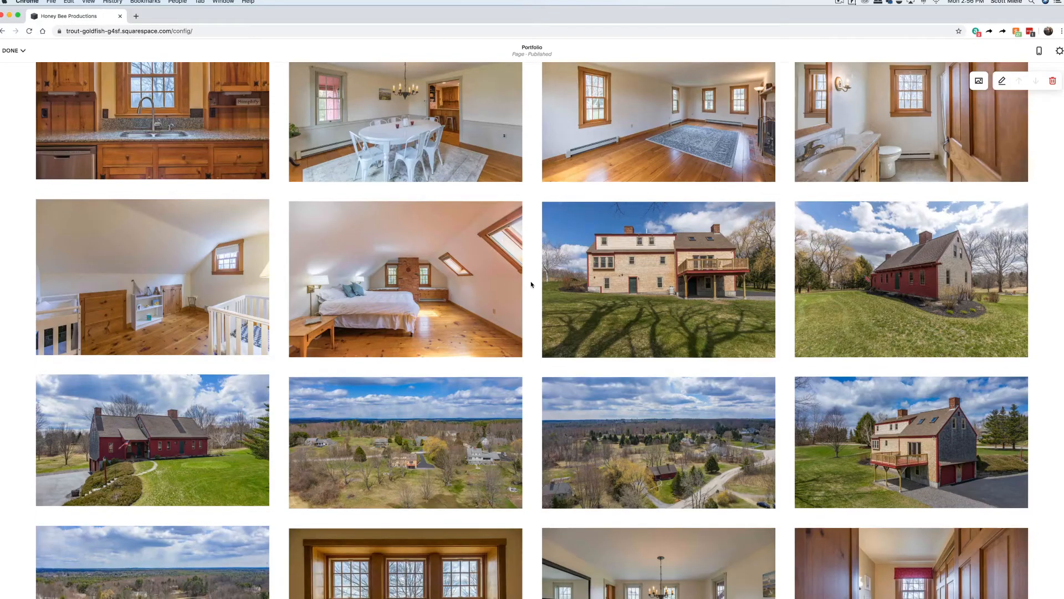
scroll(531, 284, down, 3)
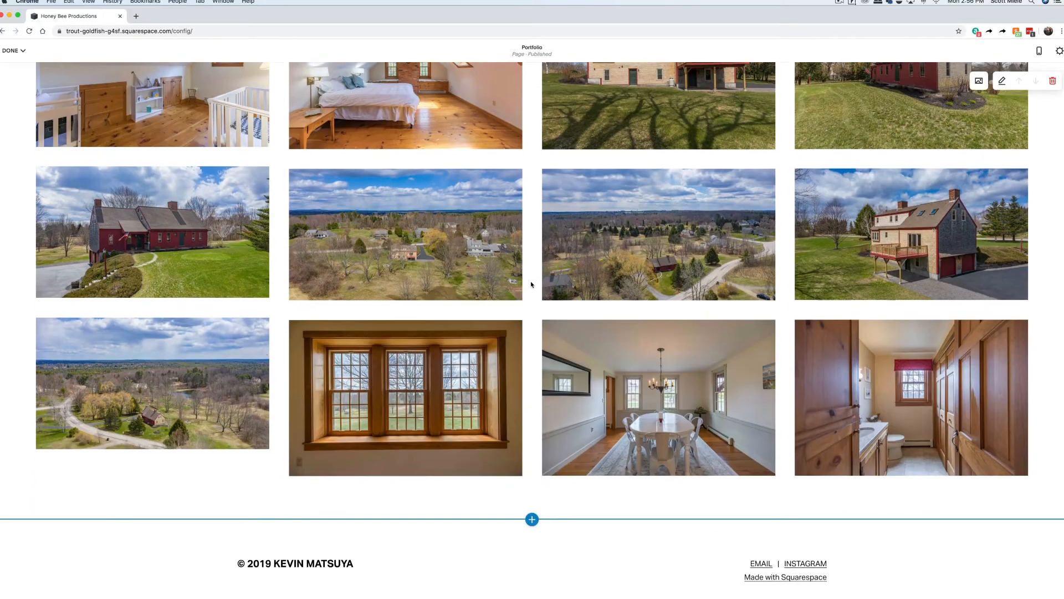
scroll(531, 285, up, 6)
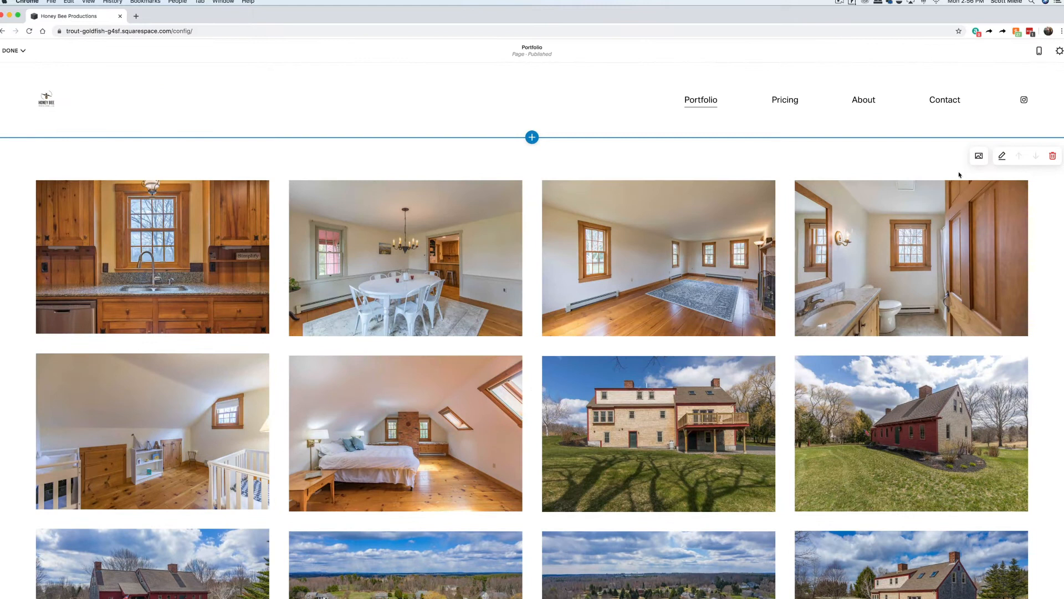
Try the Simple grid layout, return to Grid: Masonry, and reduce photo spacing to 27.
click(1002, 156)
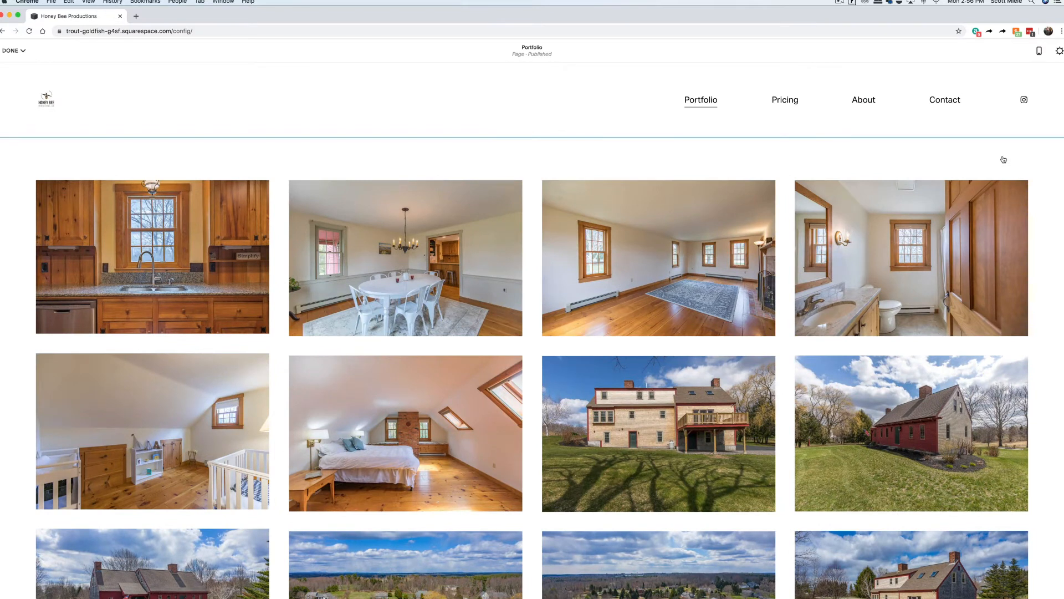
click(966, 197)
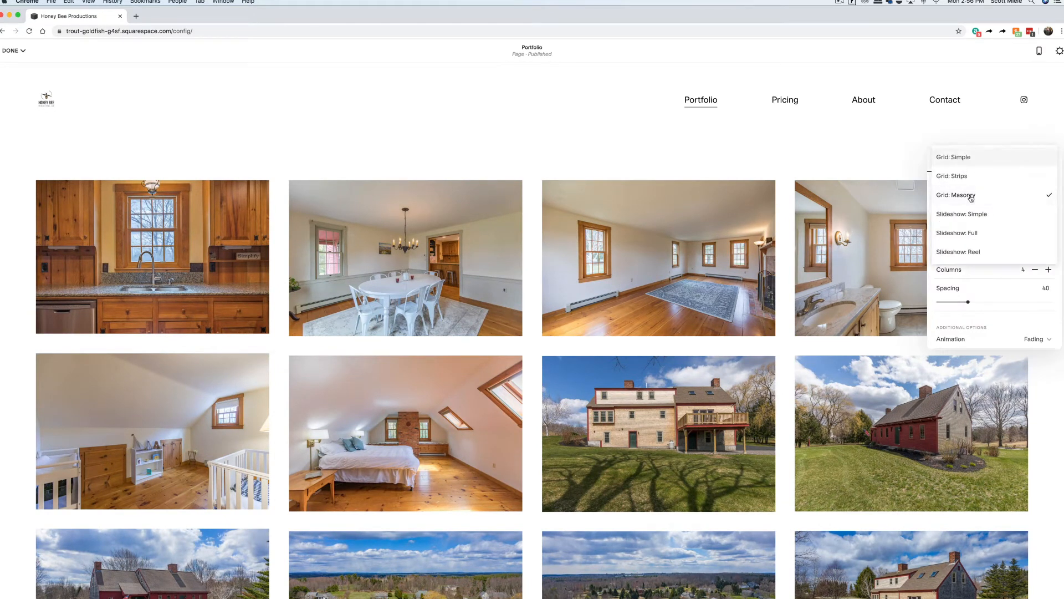
click(962, 160)
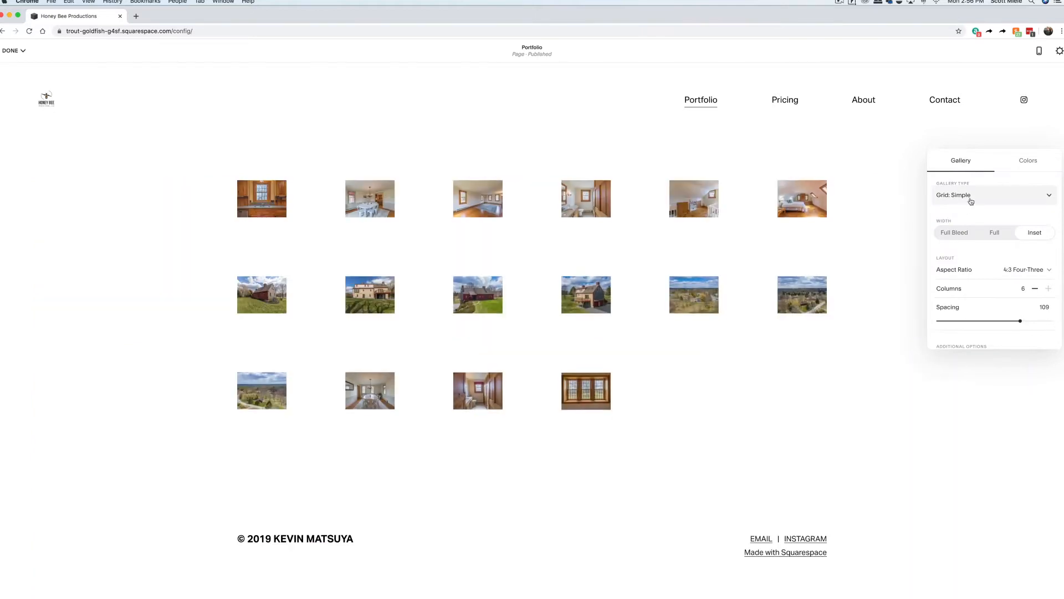
click(970, 199)
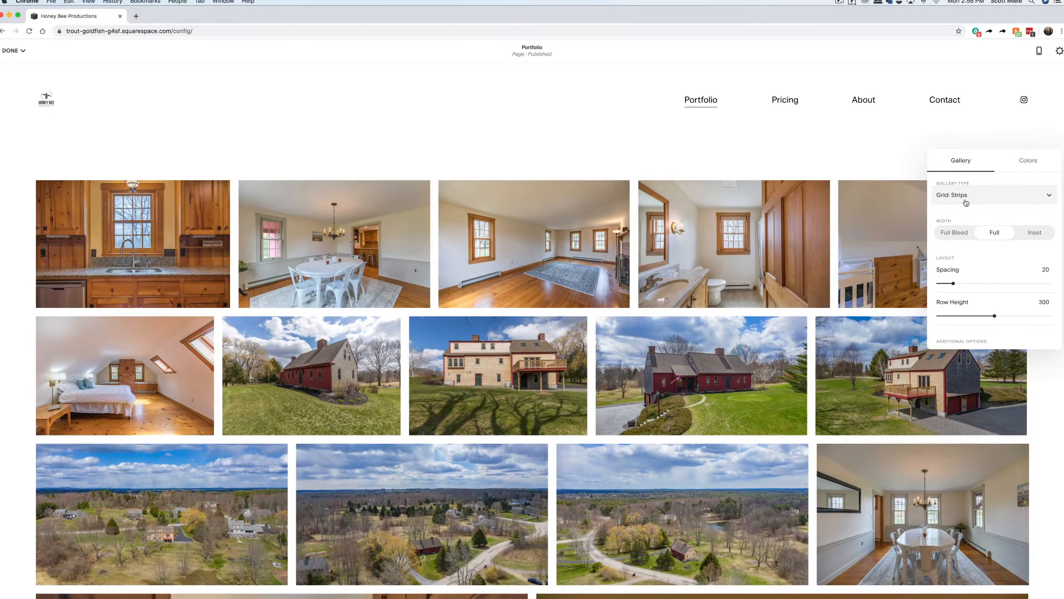
scroll(785, 248, down, 7)
scroll(785, 248, up, 8)
click(952, 197)
click(955, 216)
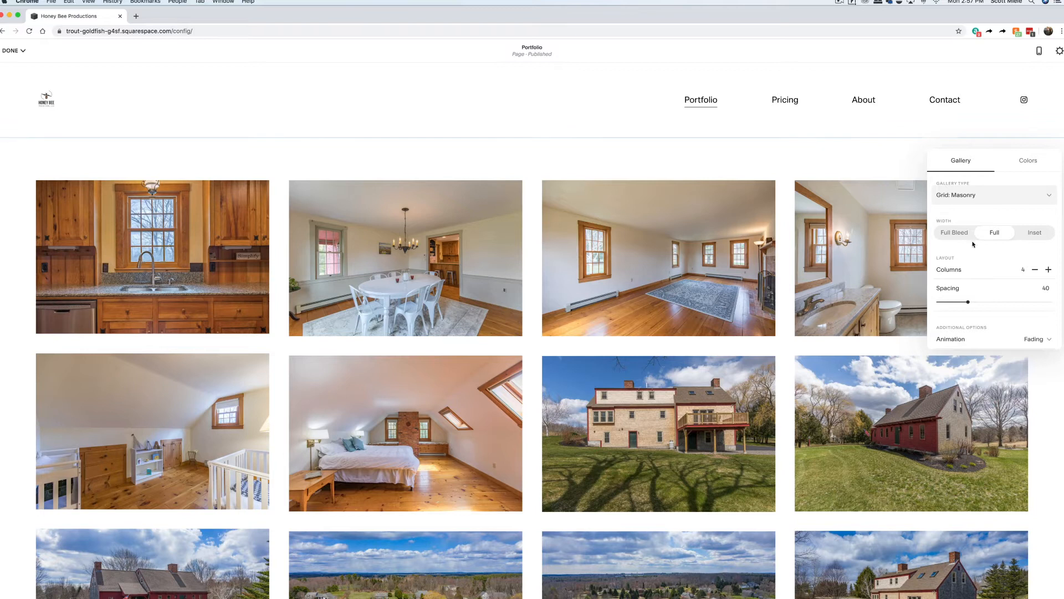
scroll(1013, 262, down, 2)
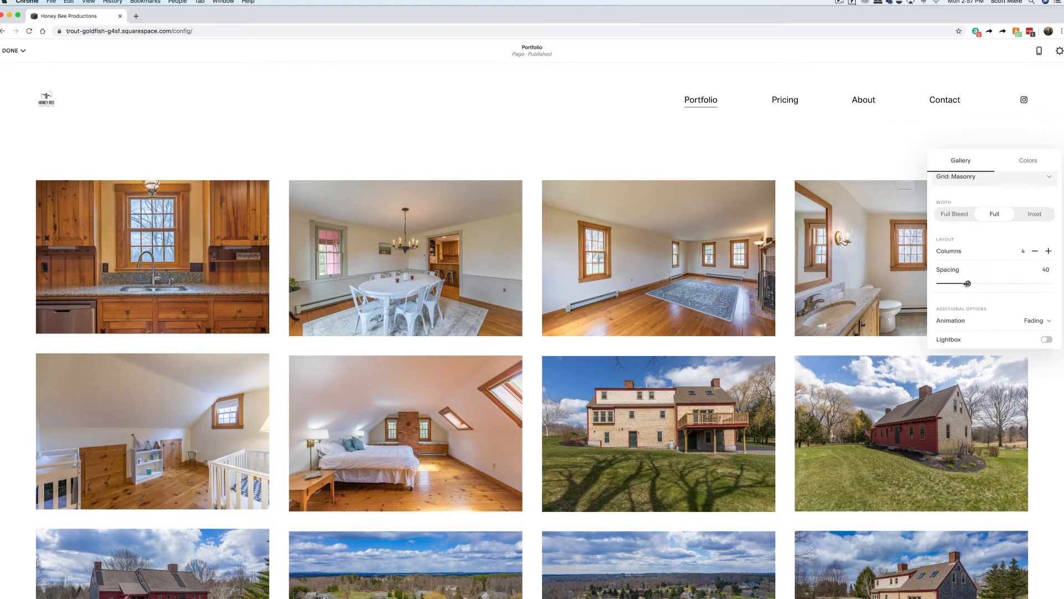
mouse_move(968, 283)
mouse_down()
mouse_move(944, 283)
mouse_move(958, 284)
mouse_up()
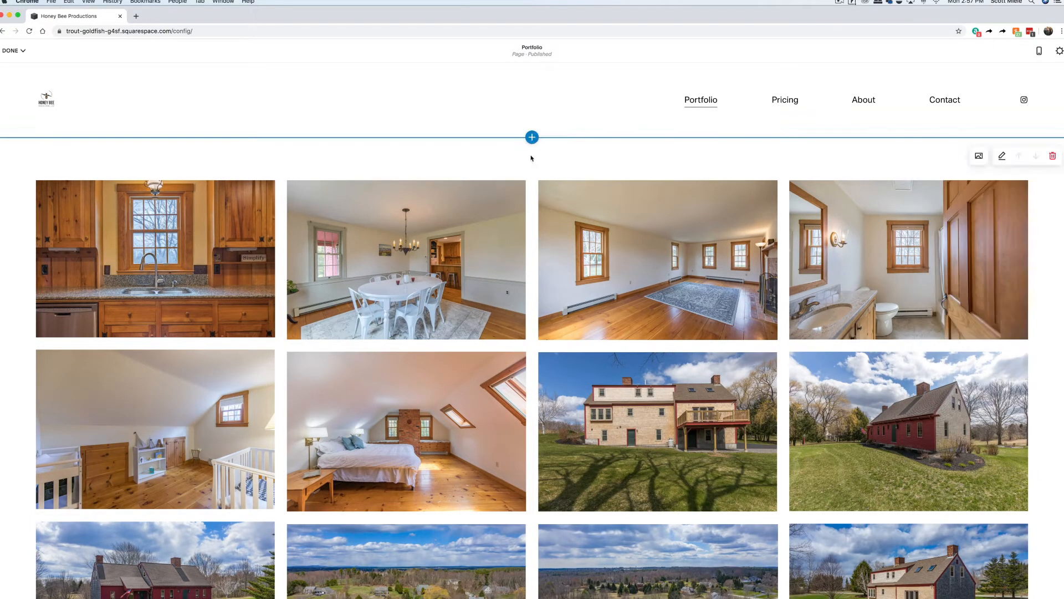
Insert a single-headline text section above the gallery holding the pasted Honey Bee Productions description.
click(532, 138)
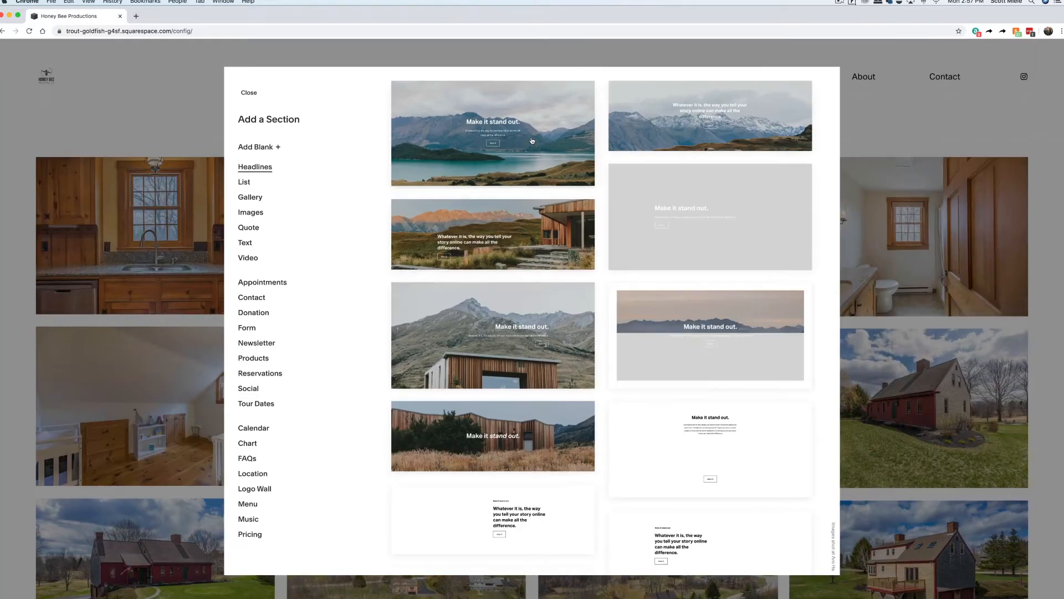
click(245, 244)
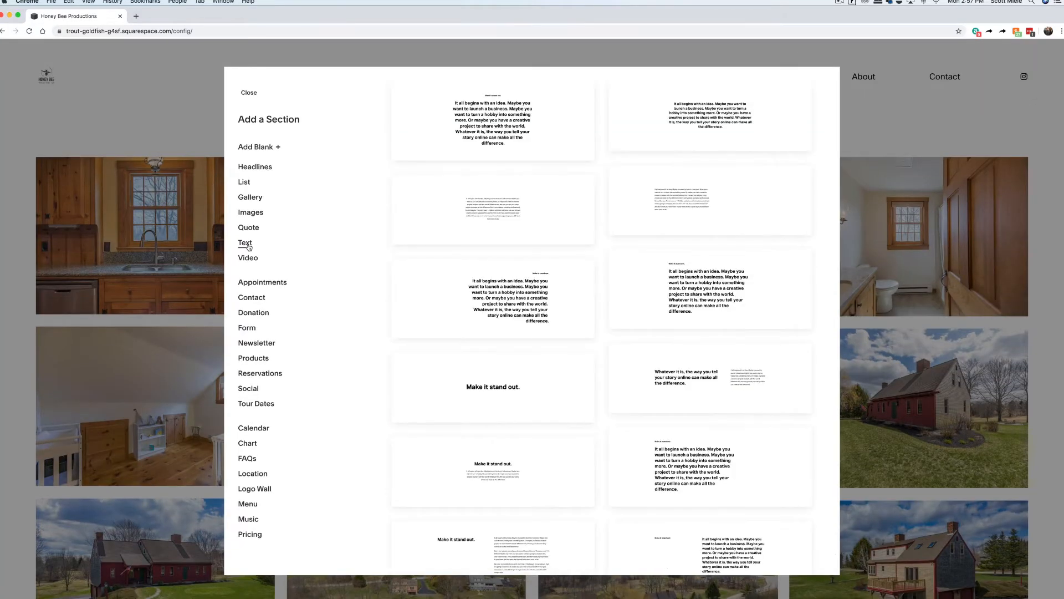
click(502, 384)
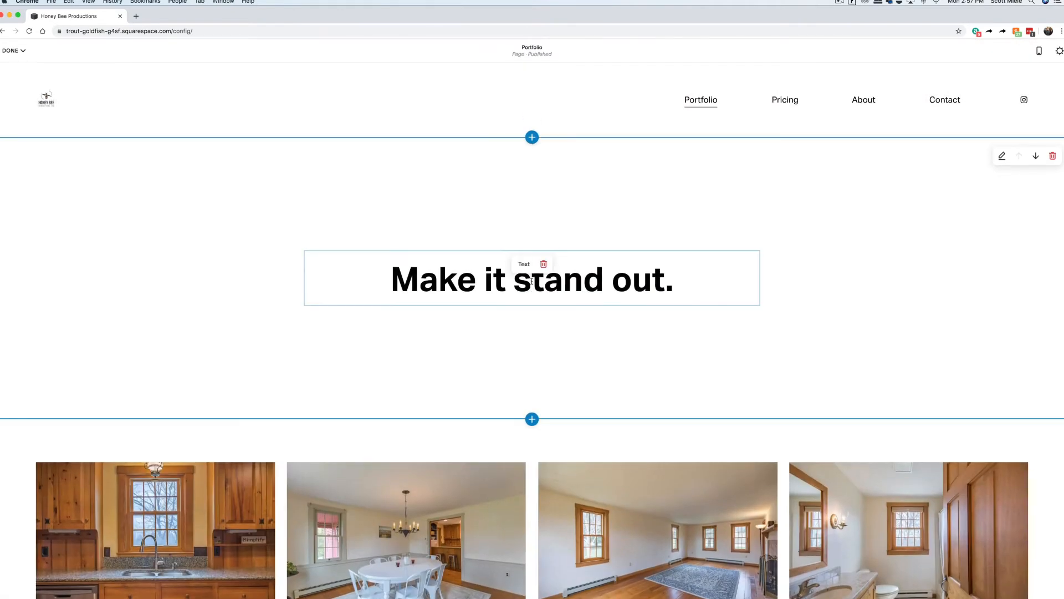
click(528, 281)
key(super+a)
text(Honey Bee Productions provides beautiful interior, exterior and aerial images and professional video tours for your real estate listings.)
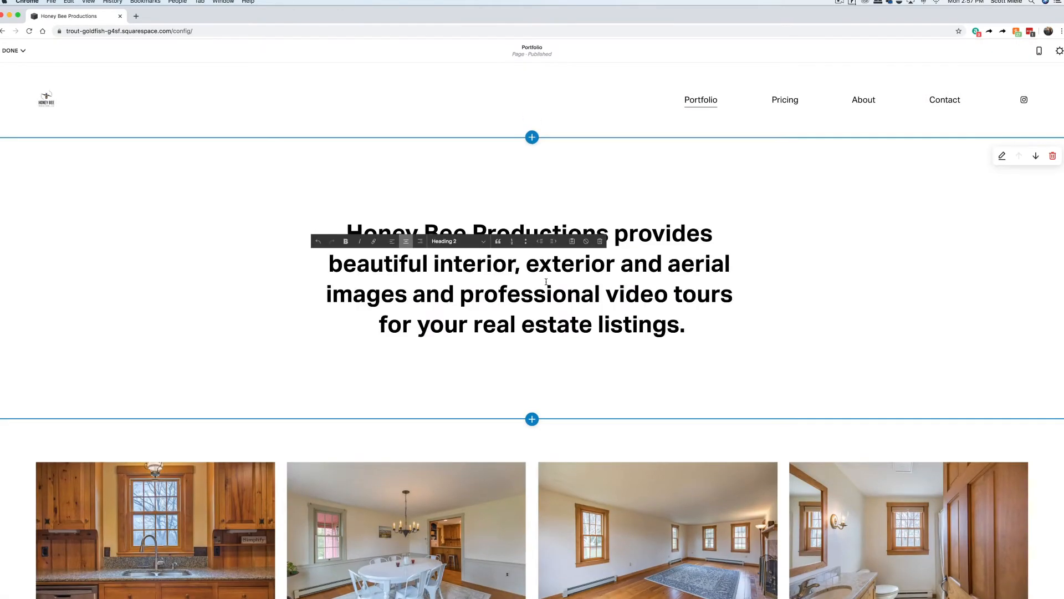
Set the intro section to Section Height S and Content Width L, then save the page.
click(1002, 156)
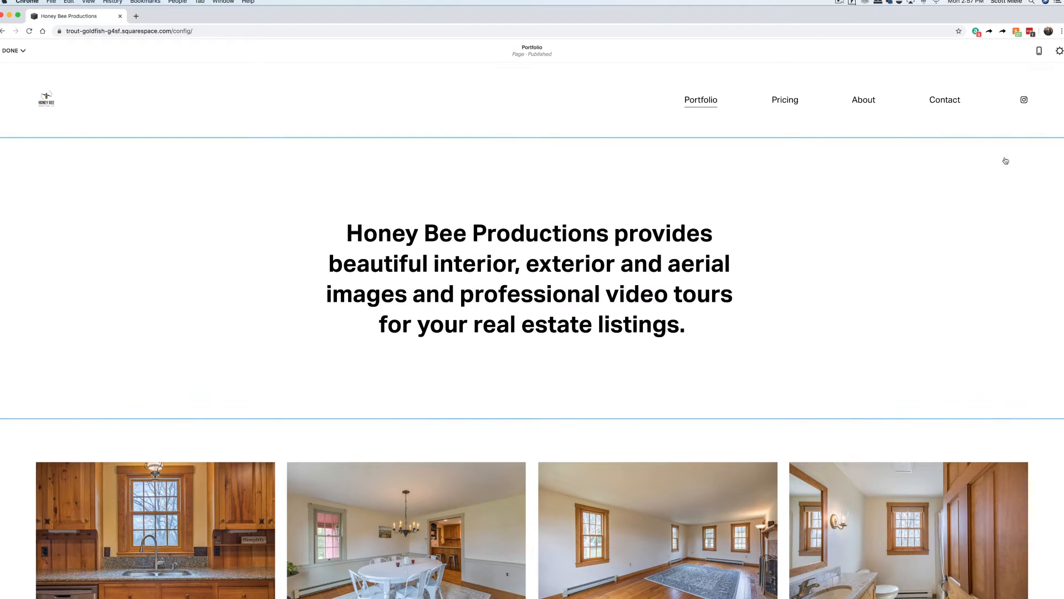
click(948, 199)
click(949, 232)
click(1010, 227)
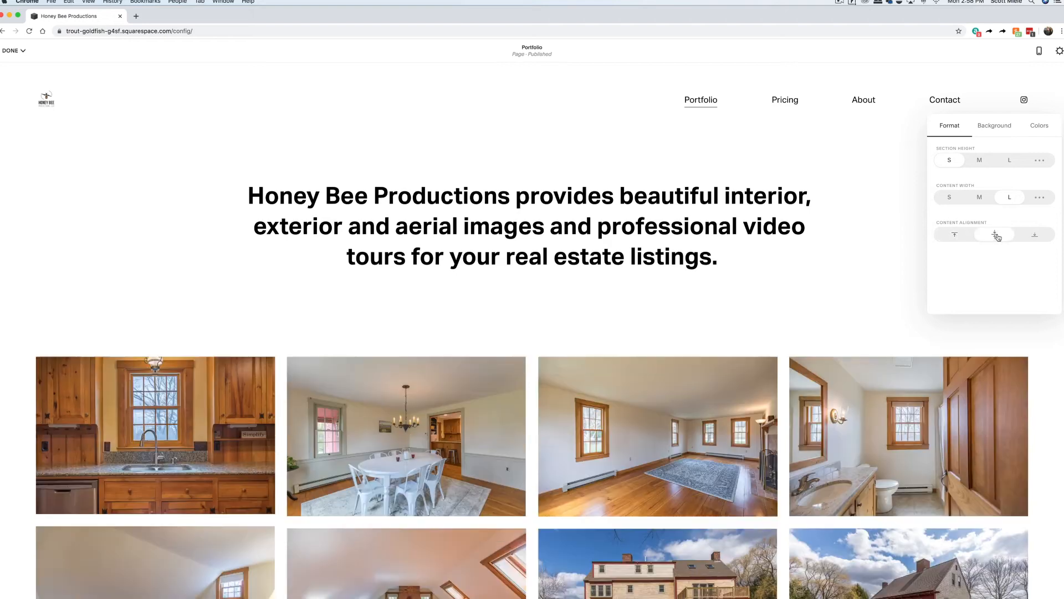
click(12, 51)
click(15, 67)
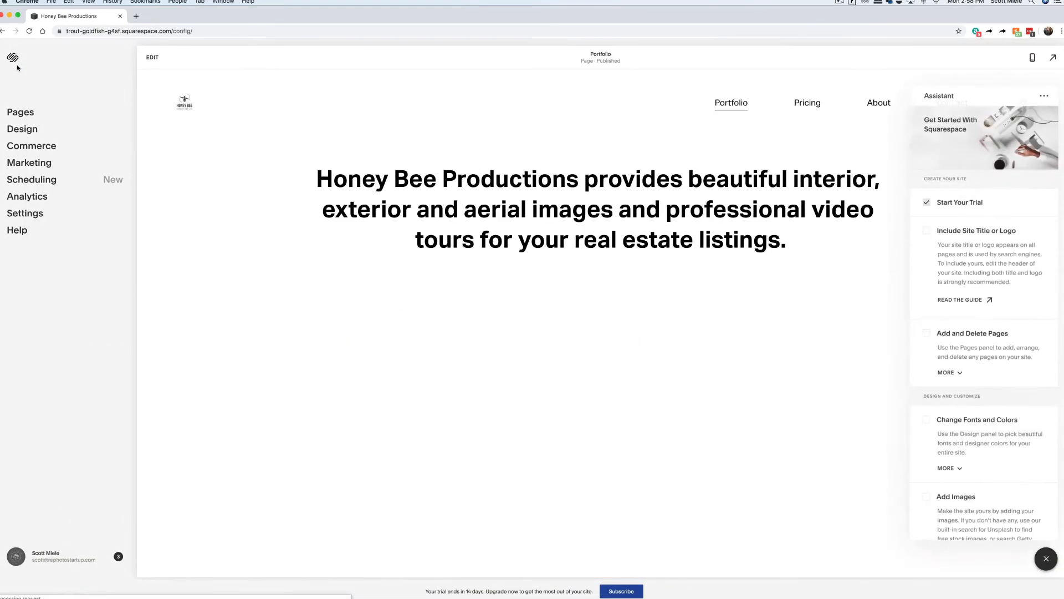
Edit the Pricing page and delete its sample photo gallery section and text blocks.
click(25, 114)
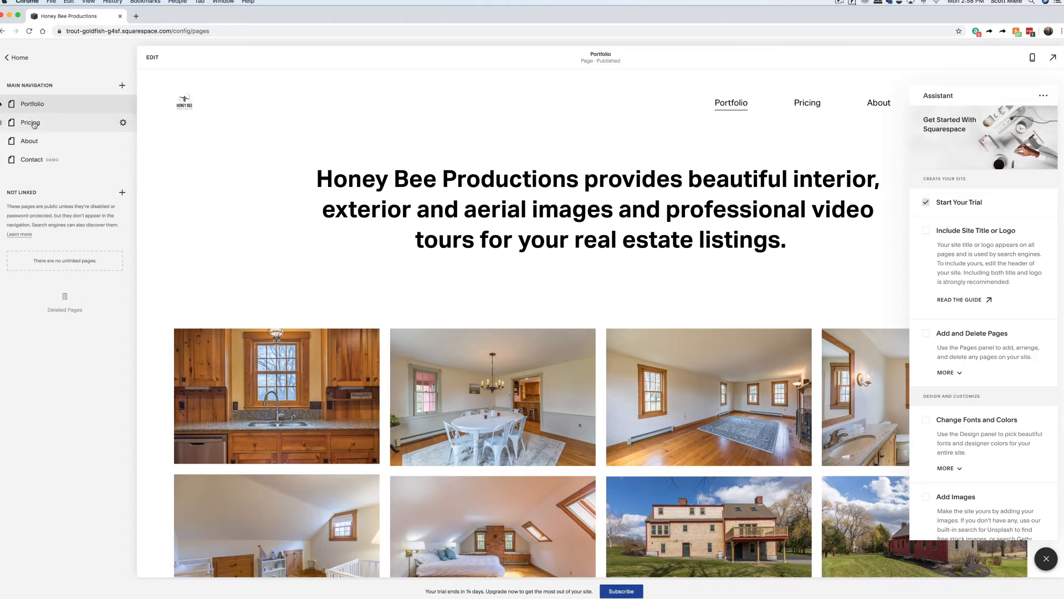
click(31, 122)
click(153, 58)
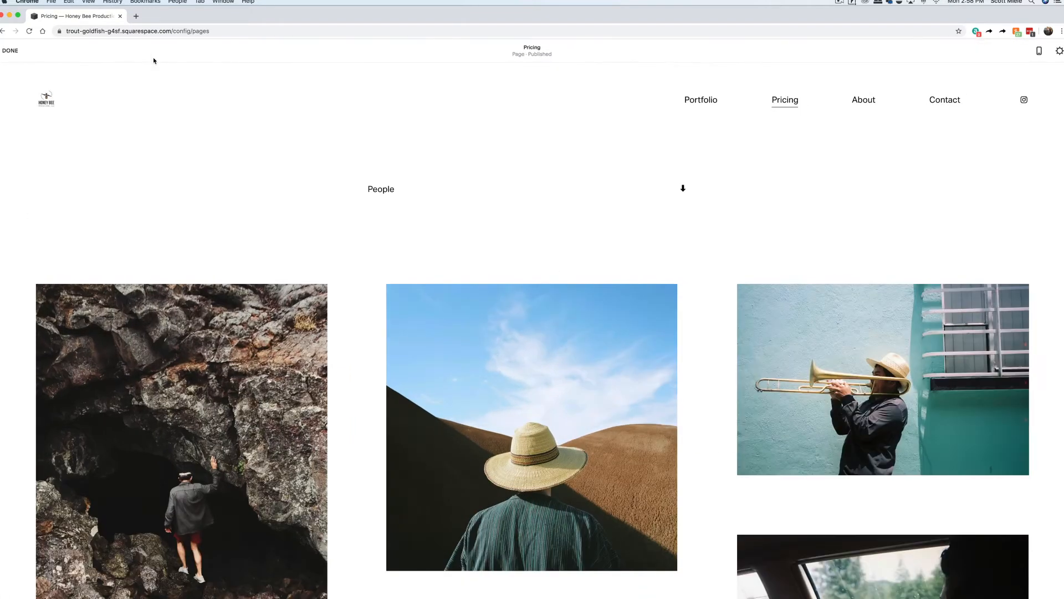
click(1052, 261)
click(566, 346)
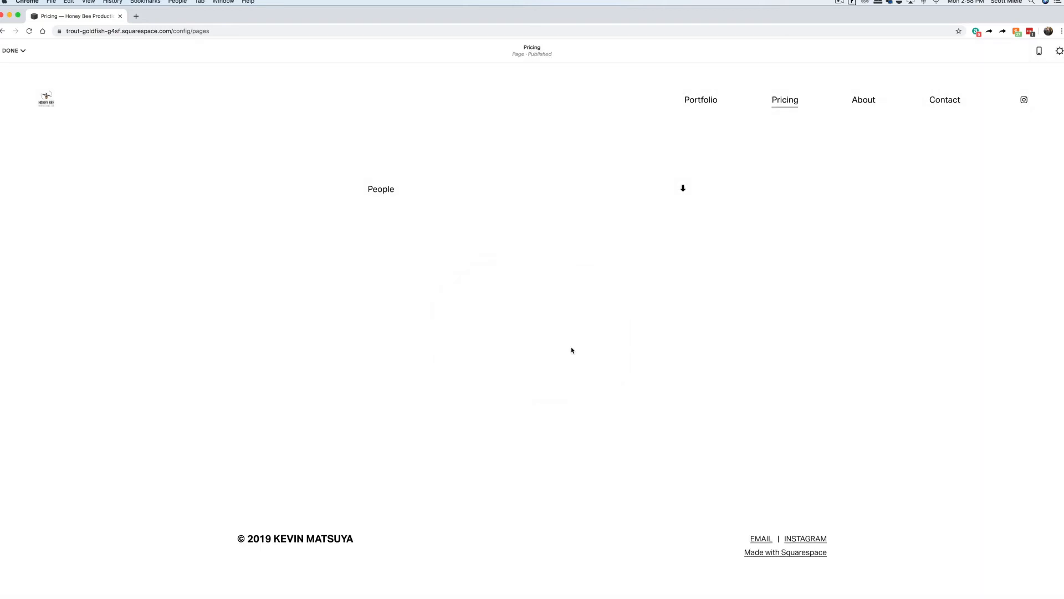
click(393, 186)
click(422, 191)
click(541, 188)
click(582, 189)
Add a centred Heading 1 text block reading 'Pricing'.
click(293, 188)
text(Pricing)
click(382, 166)
click(388, 119)
click(332, 165)
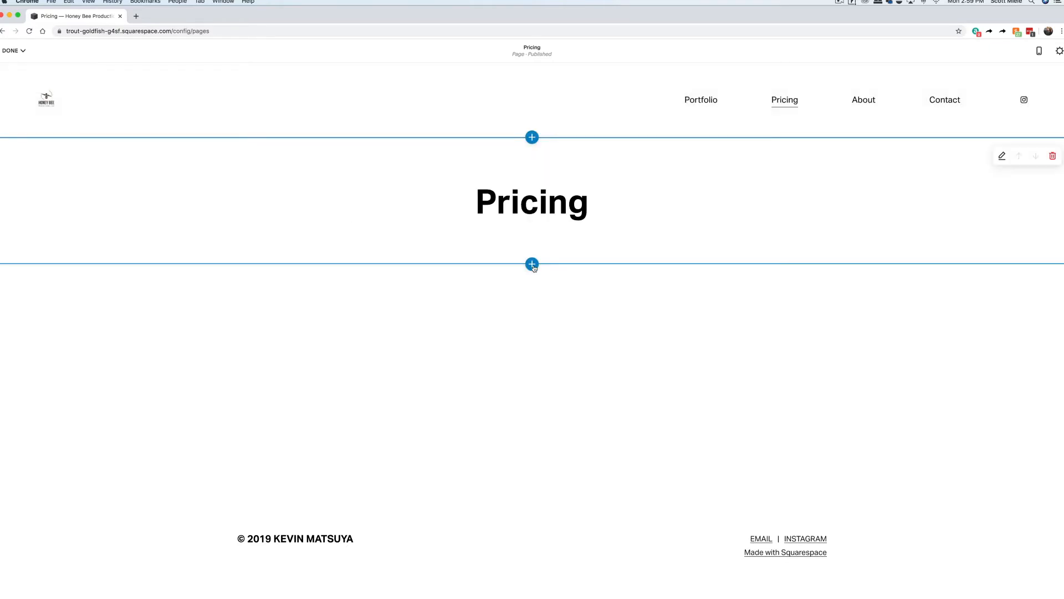
click(533, 264)
Insert a text-beside-image section titled 'Interior and Exterior Photos' in Heading 4.
scroll(582, 264, down, 15)
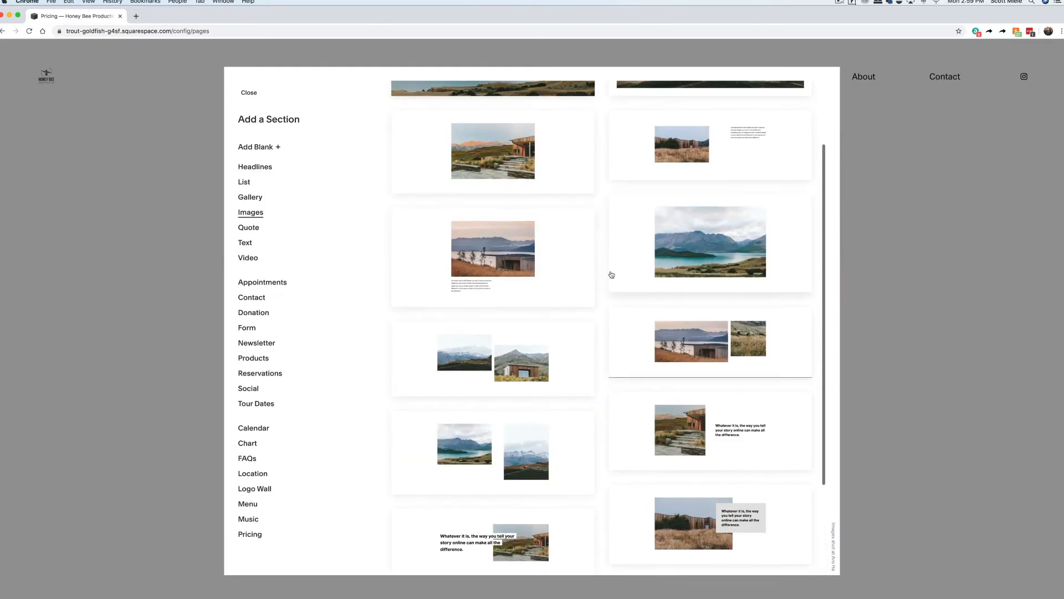
scroll(611, 274, down, 3)
click(478, 417)
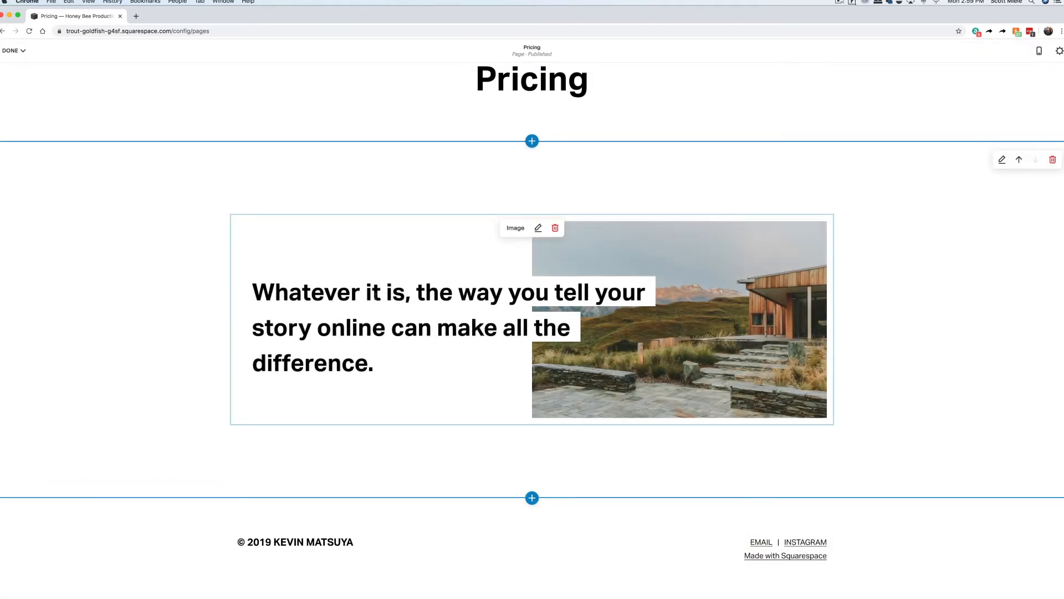
double_click(375, 297)
key(super+a)
text(Interior and ex)
key(BackSpace)
key(BackSpace)
text(Exterior Photos)
triple_click(388, 314)
click(371, 230)
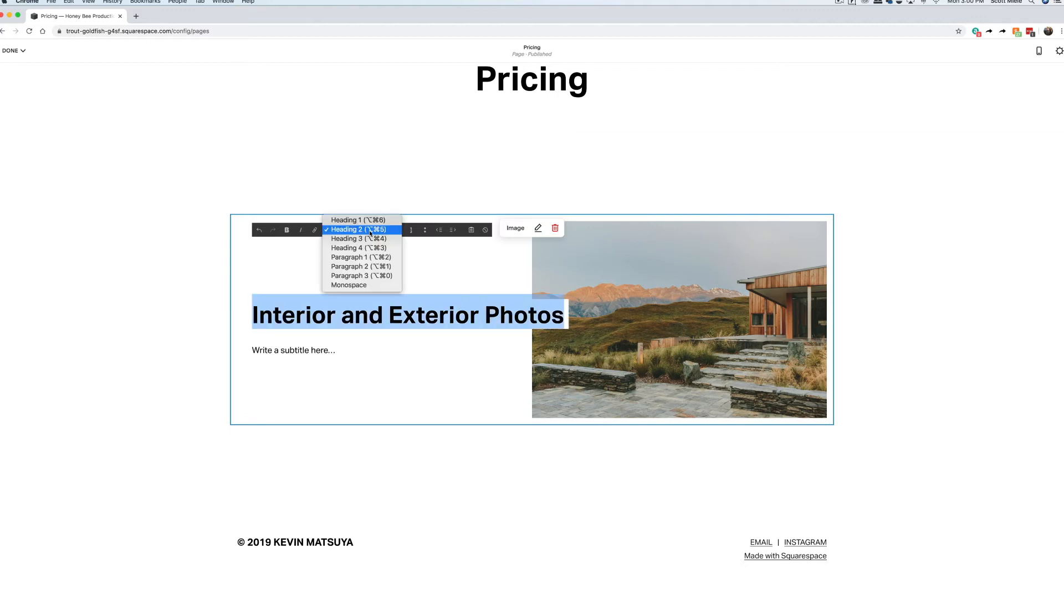
click(368, 248)
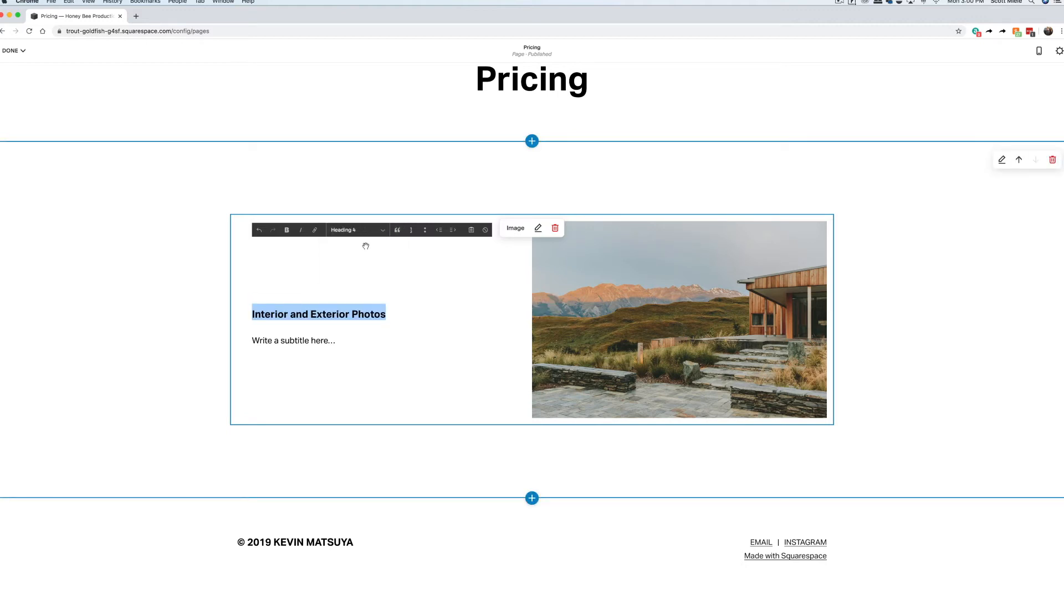
List the prices '<3,000 Square Feet - $150', '3,000 to 3,999 - $170', '5,000 and above - Call for a quote'.
click(310, 339)
text(<3,000 Square Feet - $150)
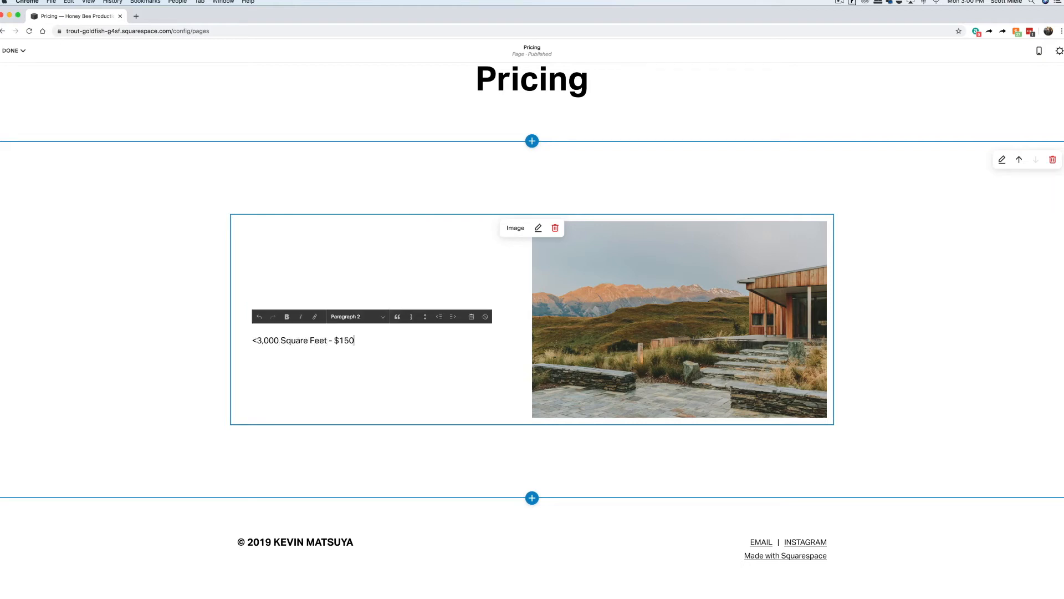
key(Return)
text(3,000 to 3,999 -)
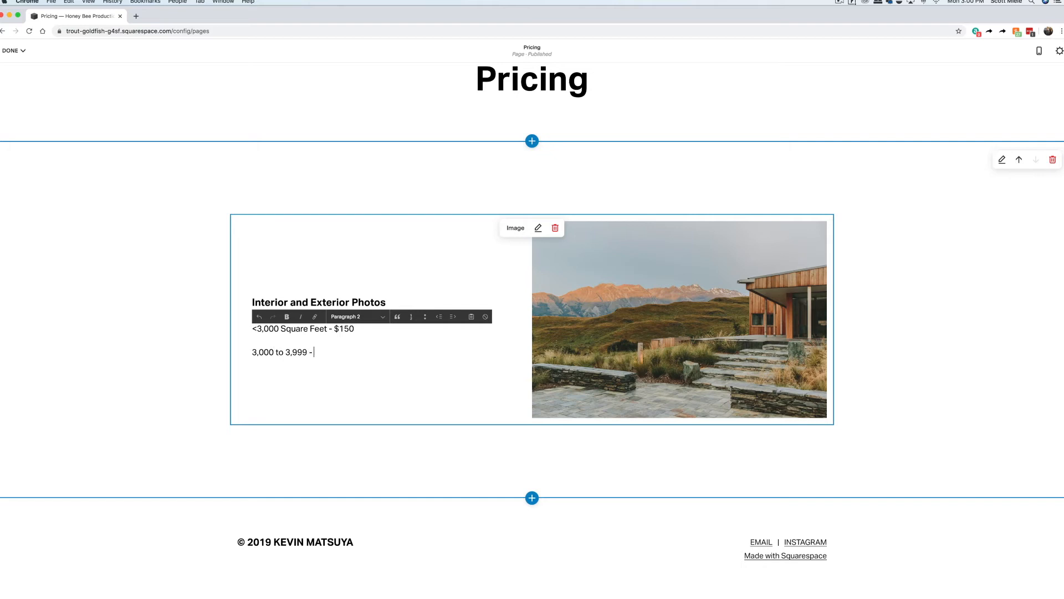
text( $170)
key(Return)
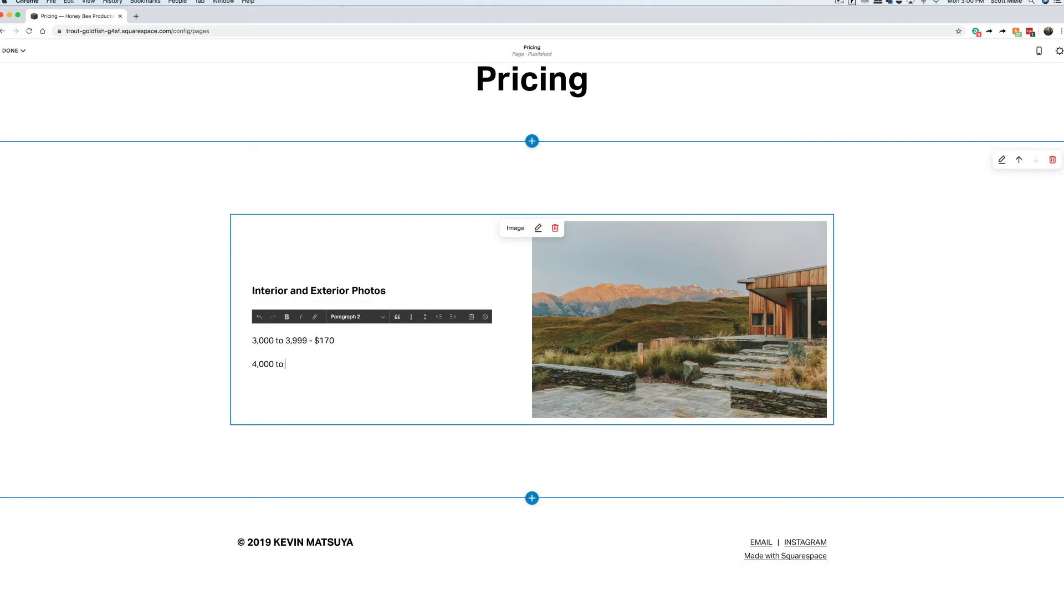
key(Return)
text(5,000 and a)
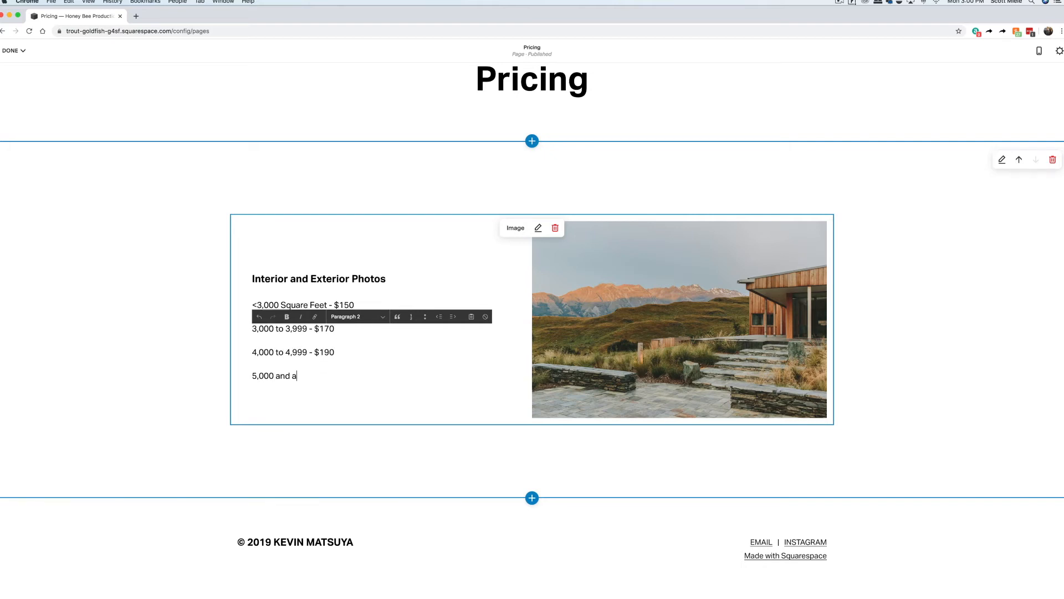
text(bove - Call for a quote)
click(183, 385)
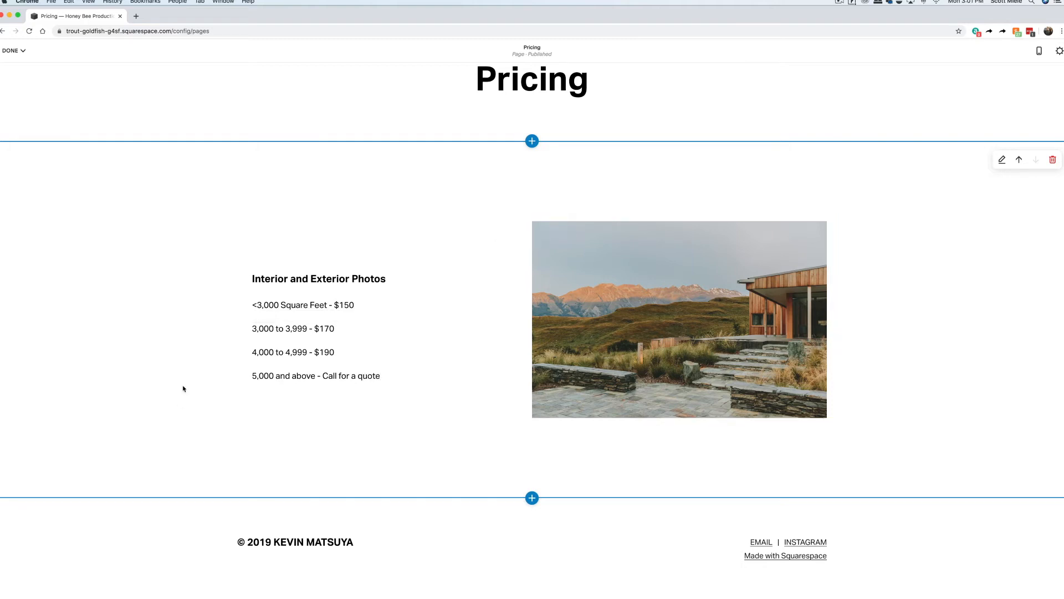
Swap the sample landscape for an uploaded interior room photo and set the section's Content Width to M.
click(538, 228)
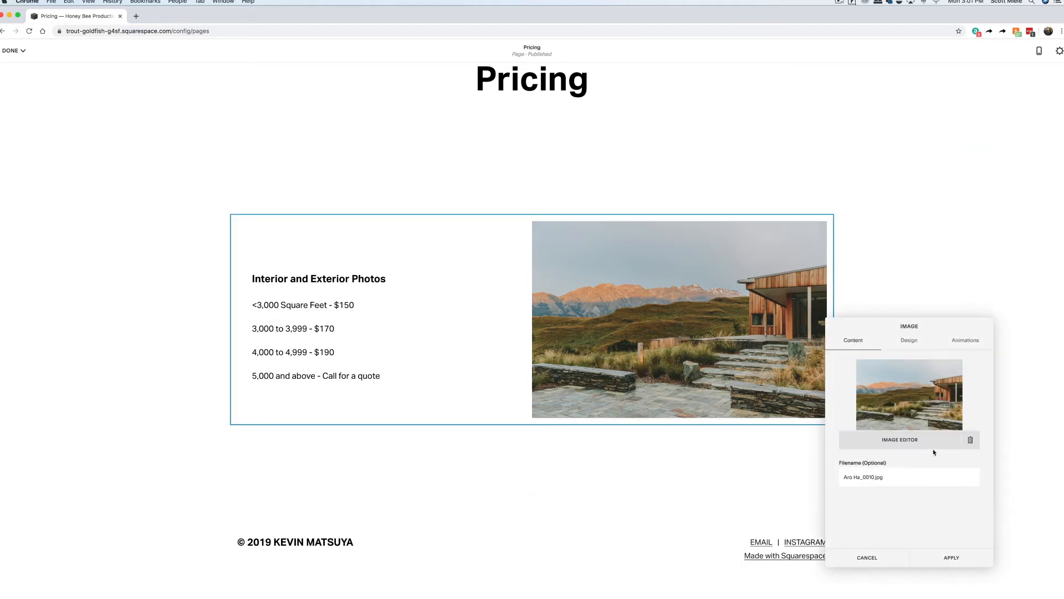
click(970, 439)
click(909, 391)
click(239, 75)
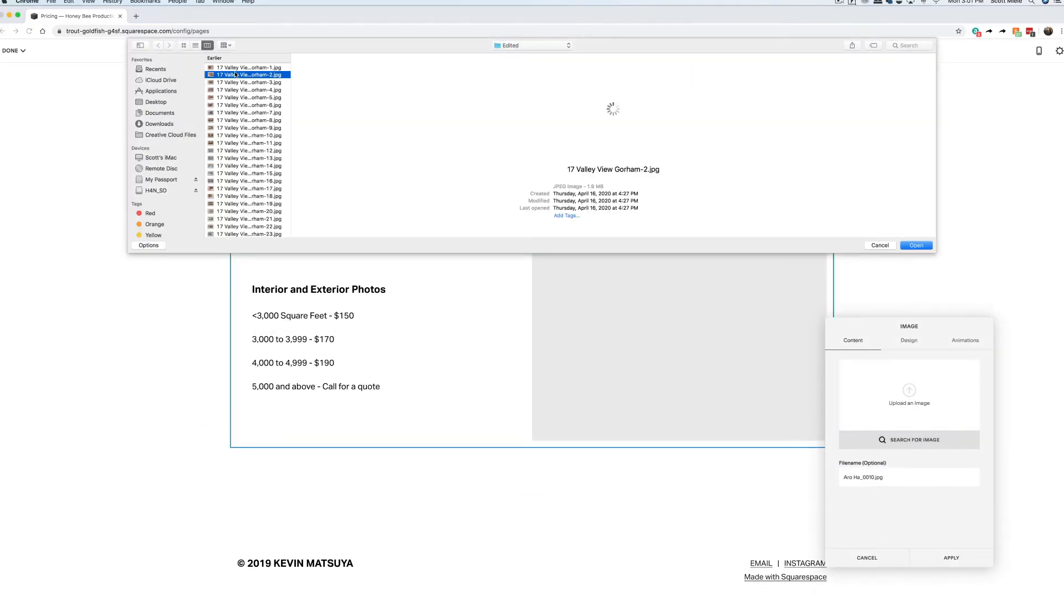
click(912, 243)
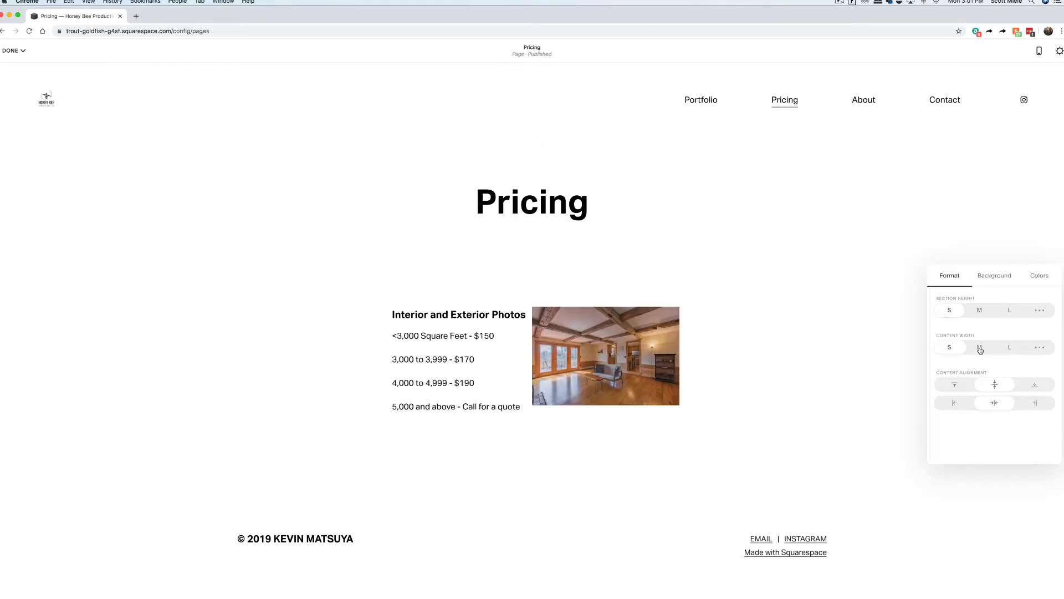
click(980, 348)
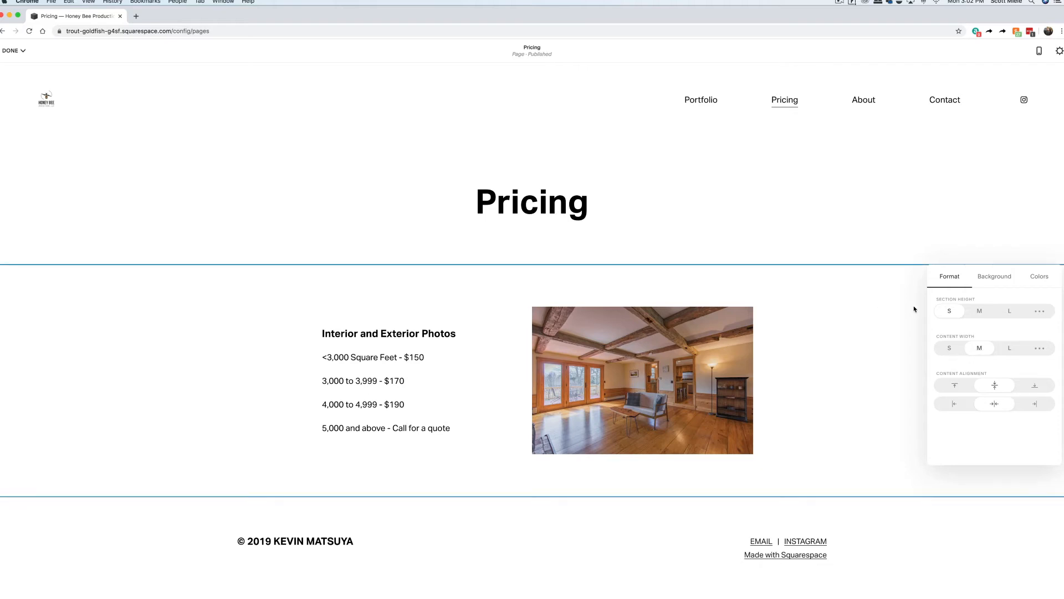
scroll(915, 309, down, 1)
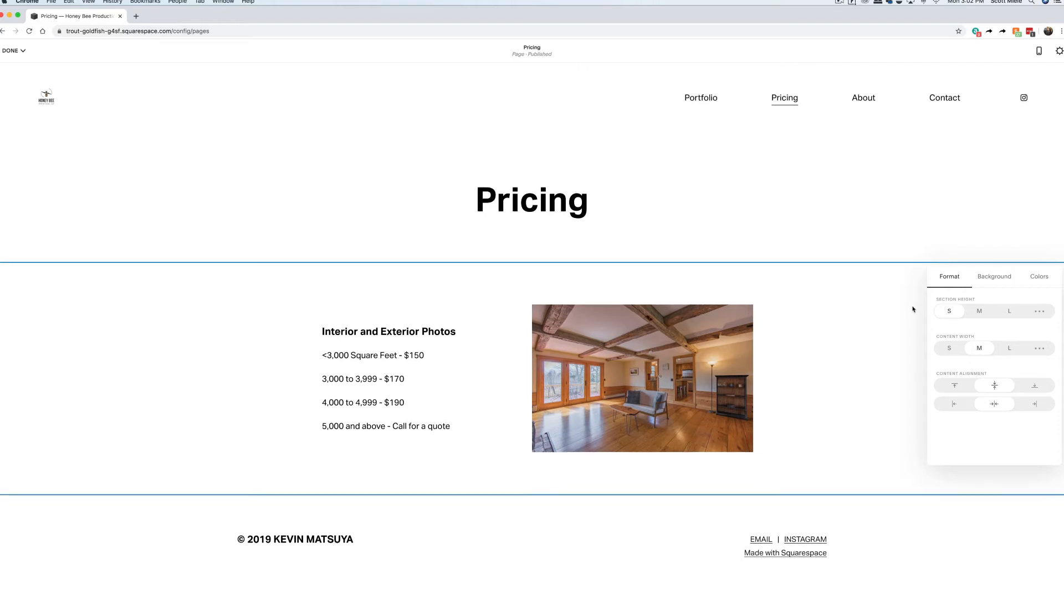
Add another text-and-image section headed 'Aerial Photos and Video' in a smaller heading style.
click(864, 383)
click(533, 494)
click(503, 408)
triple_click(503, 408)
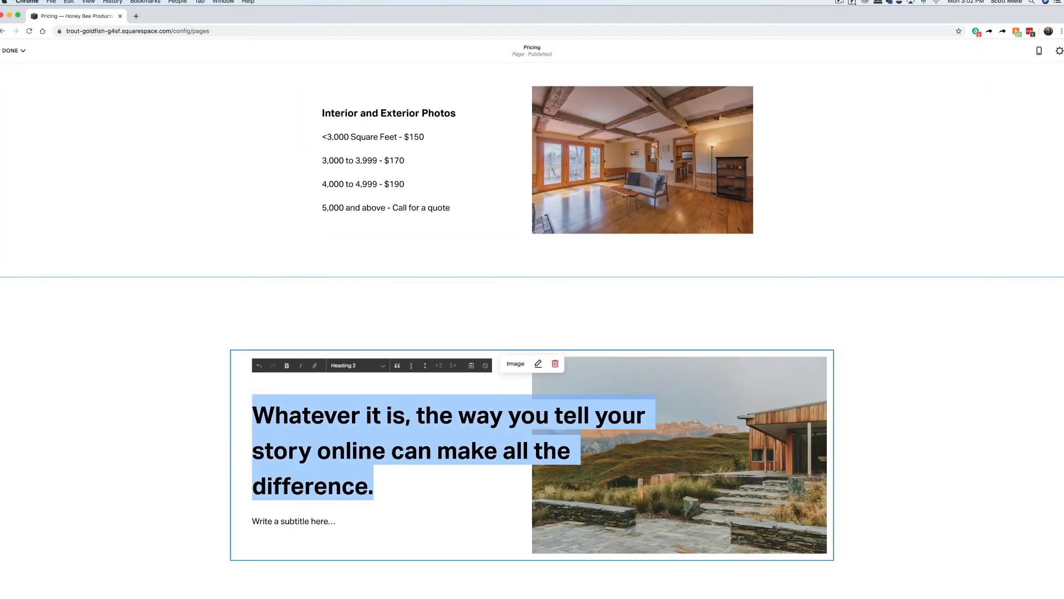
text(Aerial Photos and Video)
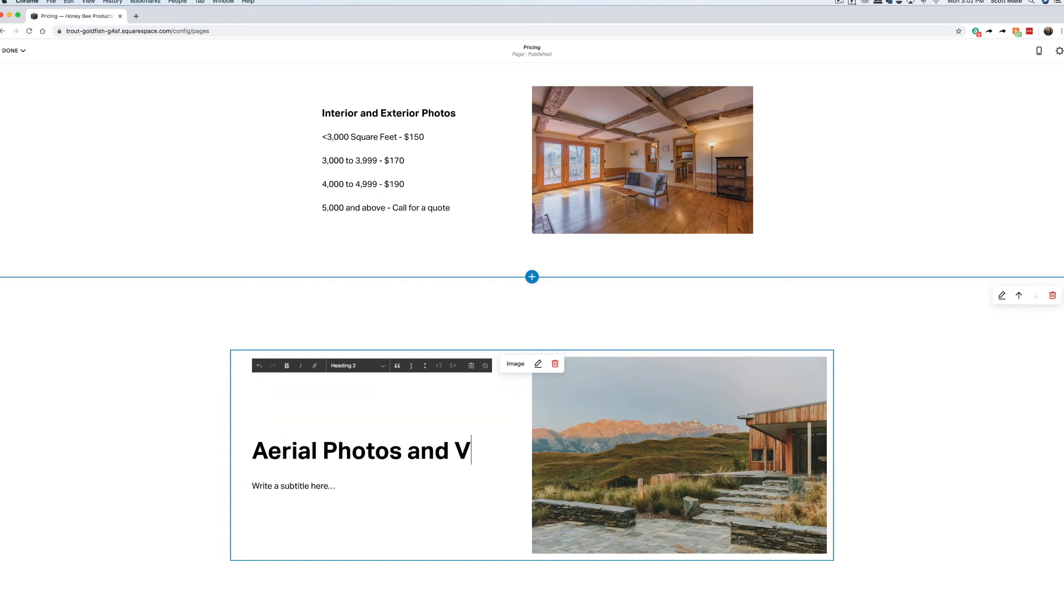
triple_click(392, 450)
click(382, 366)
click(377, 384)
List the aerial rates: interior/exterior add-on $75, aerial photos only $150, aerial photos and video $225.
click(334, 479)
text(Wit)
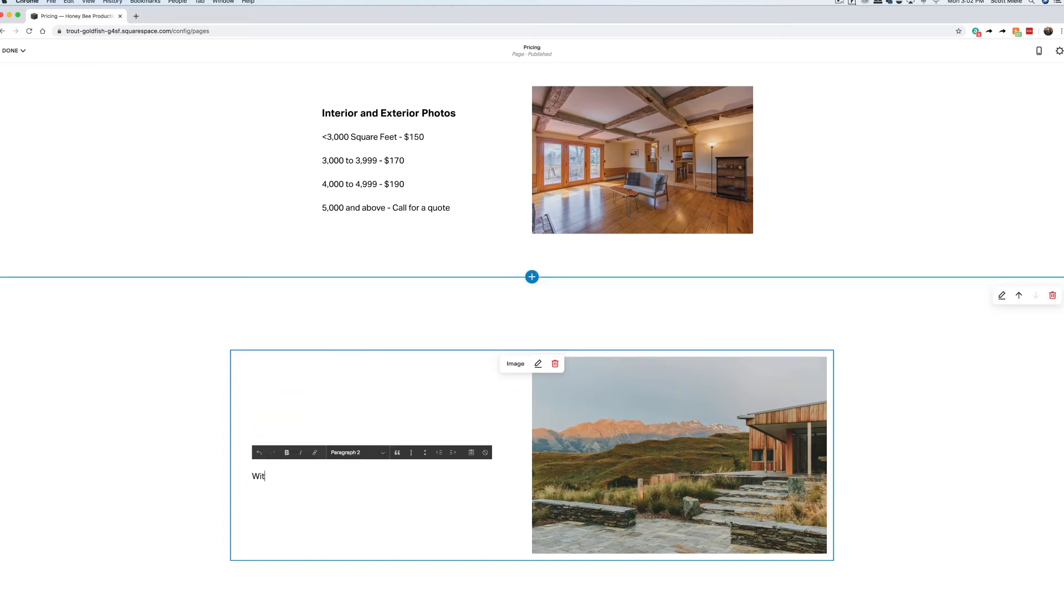
text(h interior/exterior photos - $75)
key(Return)
text(Aerial Ph)
text(photos)
text( only - $150)
key(Return)
text(Aerial photos and video - $225)
Replace the section's sample landscape with an uploaded aerial photo.
double_click(743, 428)
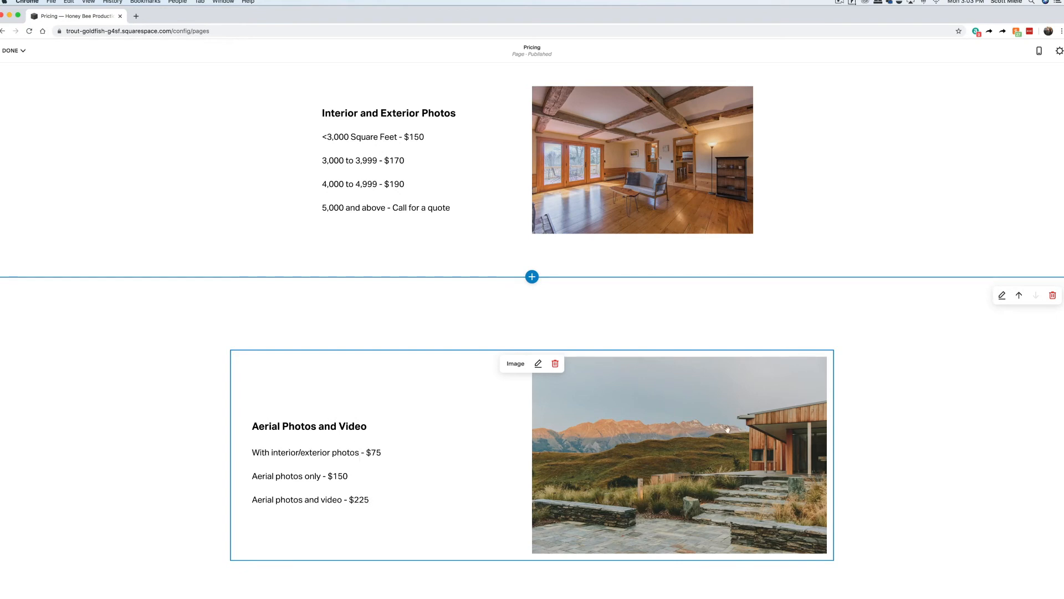
click(970, 463)
click(892, 424)
scroll(236, 188, down, 5)
click(236, 188)
click(922, 244)
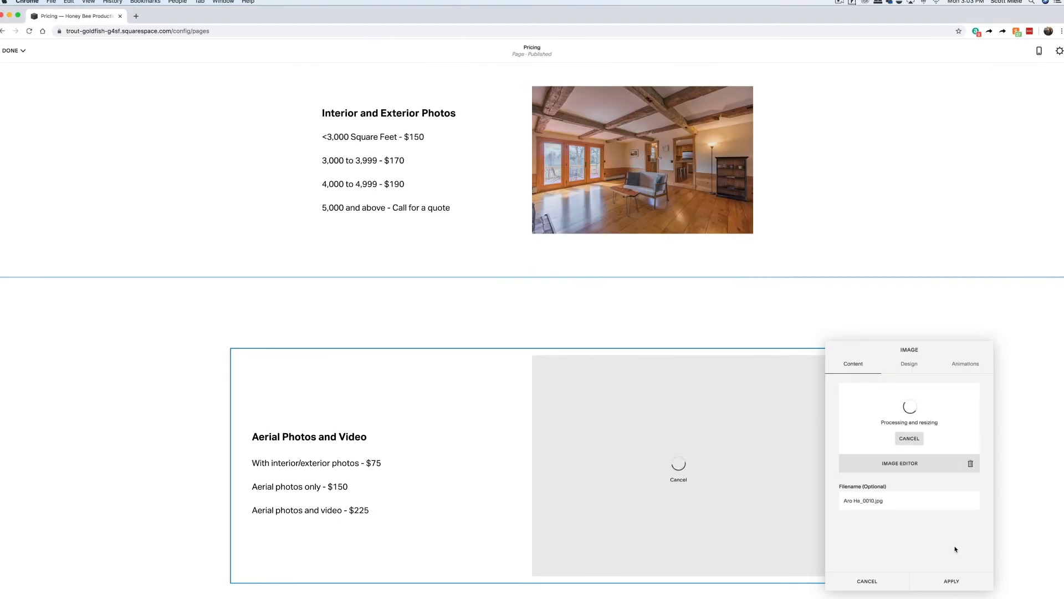
click(952, 582)
Set the aerial section's Content Width to M and save the Pricing page.
click(1003, 294)
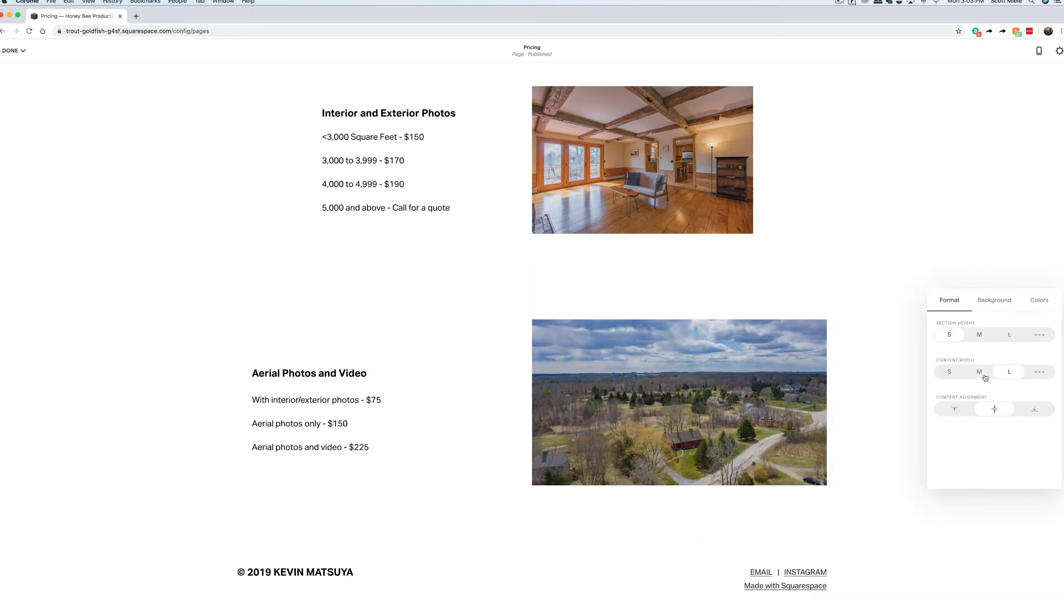
click(980, 372)
click(13, 51)
click(20, 67)
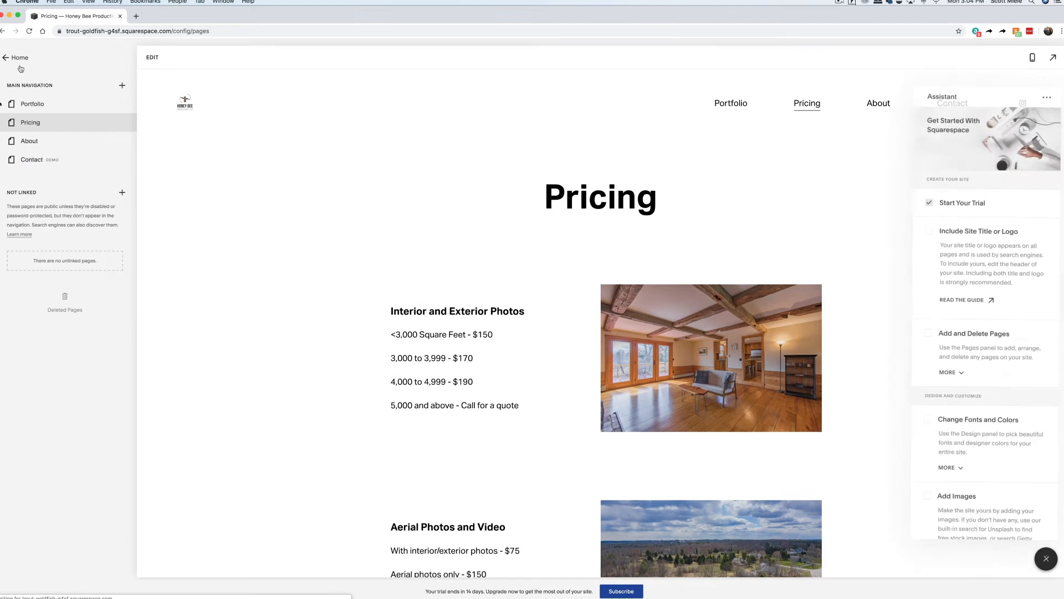
Edit the About page and add a centred Heading 1 'About' title.
click(30, 141)
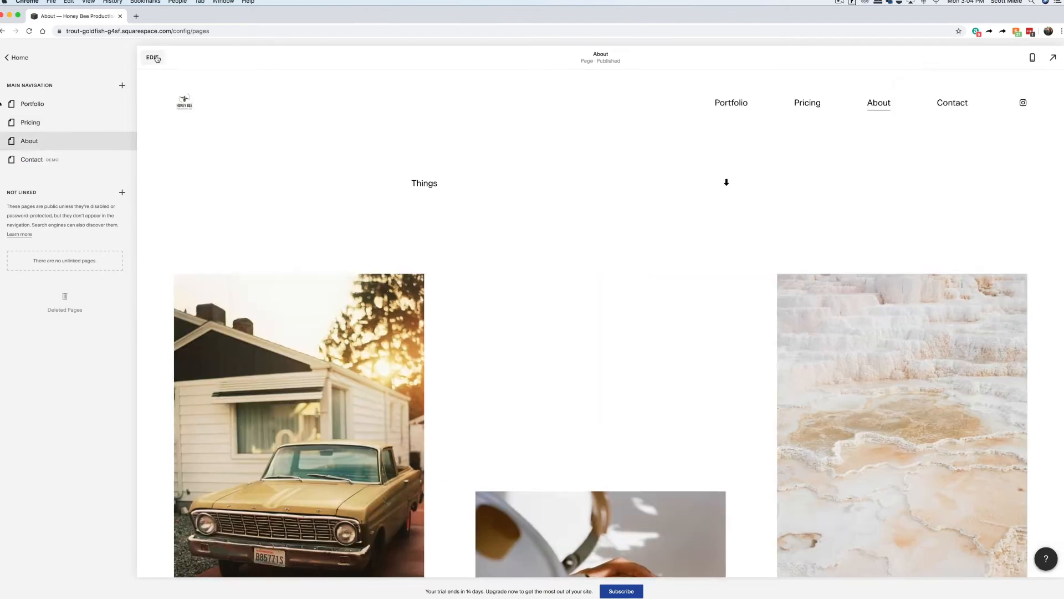
click(153, 57)
text(About)
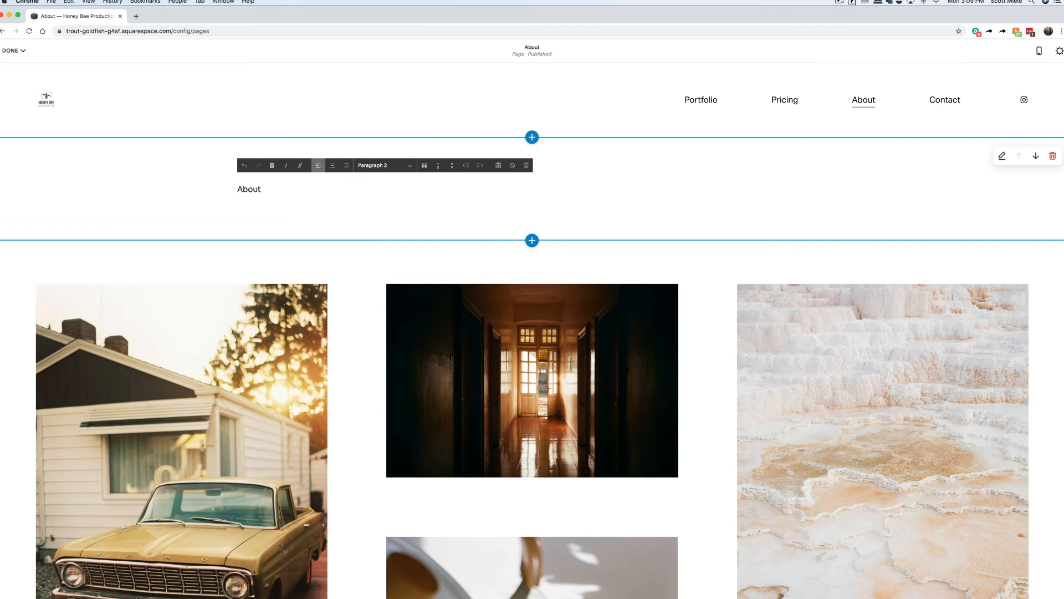
key(super+a)
click(410, 165)
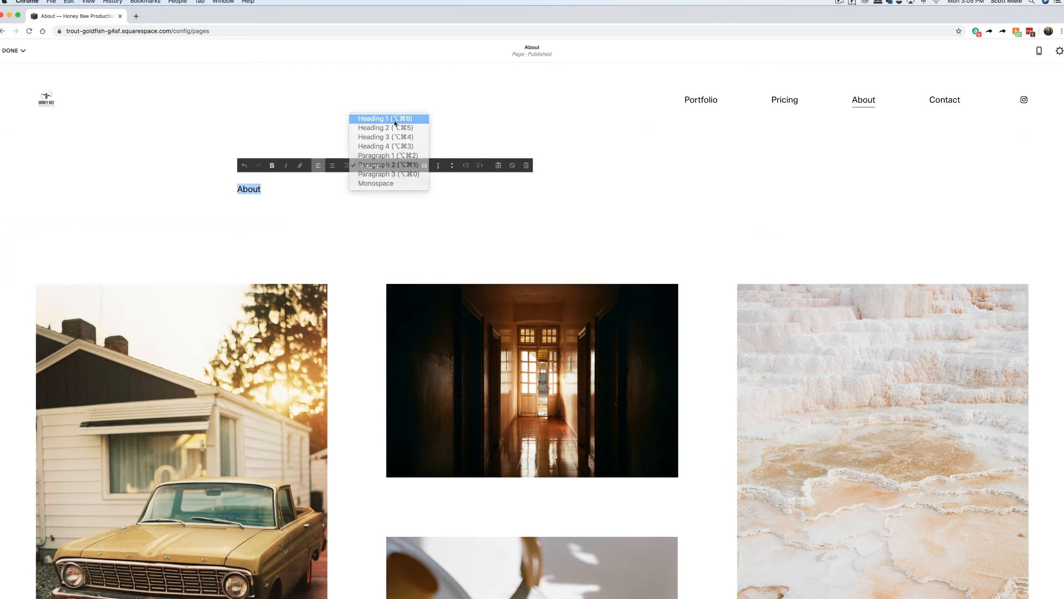
click(380, 114)
click(333, 165)
Remove the image gallery section beneath the About heading.
click(1040, 285)
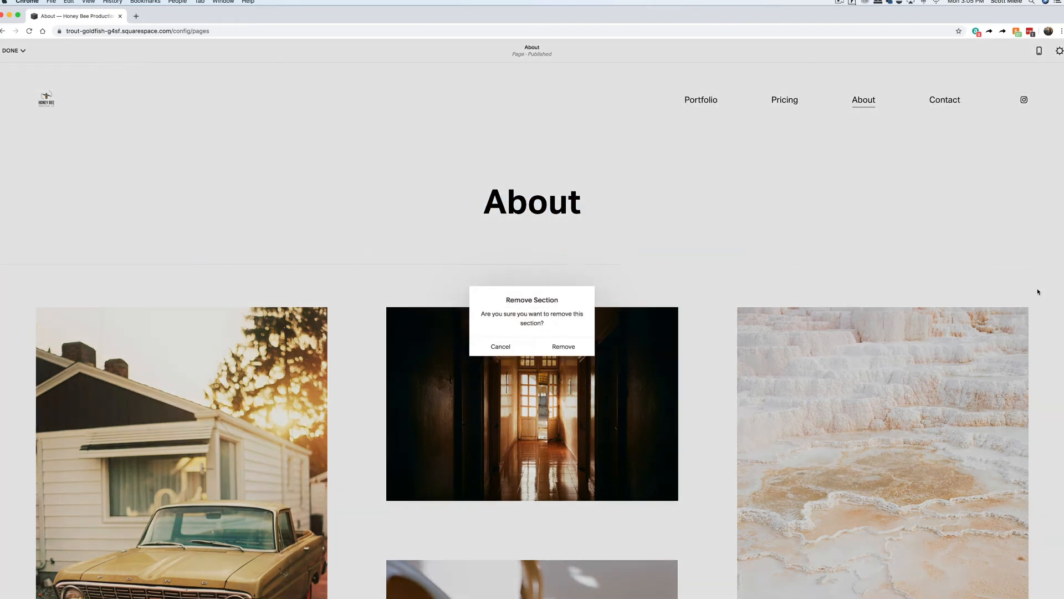
click(564, 346)
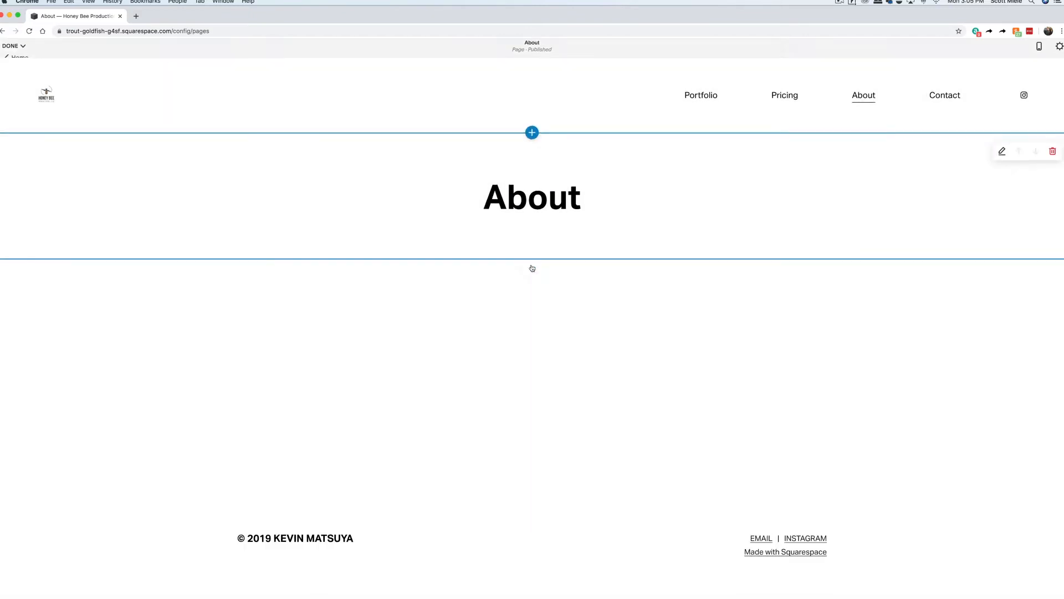
click(533, 260)
Insert a text section under the About title with the pasted Honey Bee Productions bio in Heading 3.
click(246, 244)
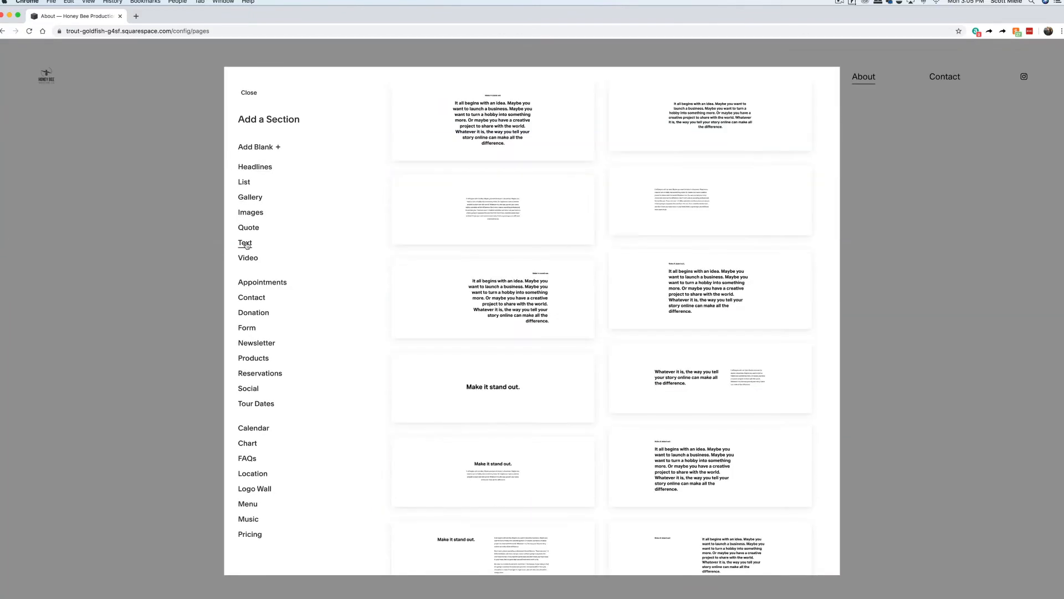
click(498, 121)
triple_click(516, 270)
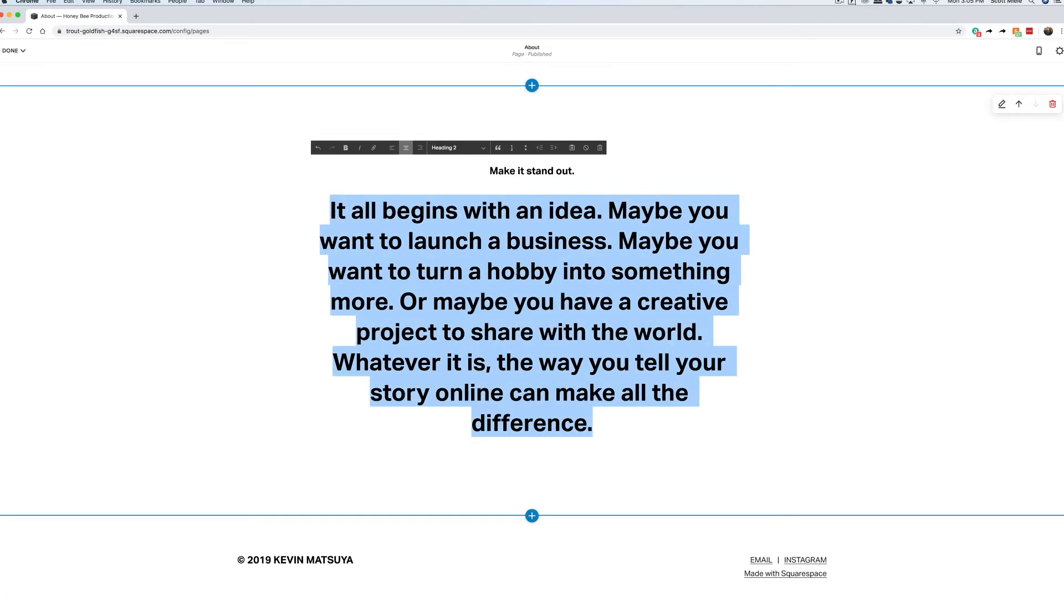
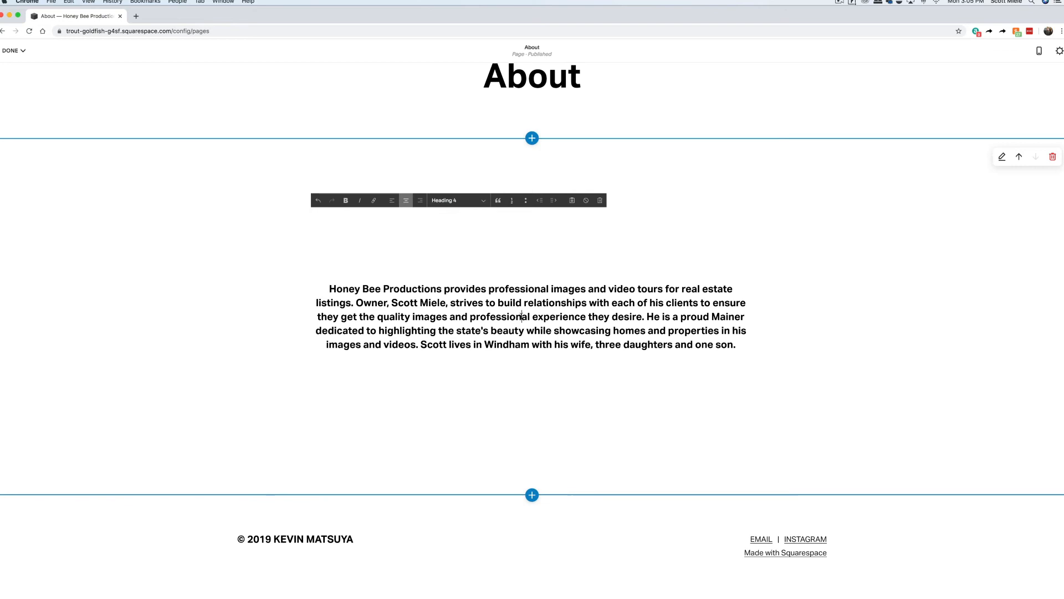
triple_click(522, 318)
click(444, 200)
click(444, 191)
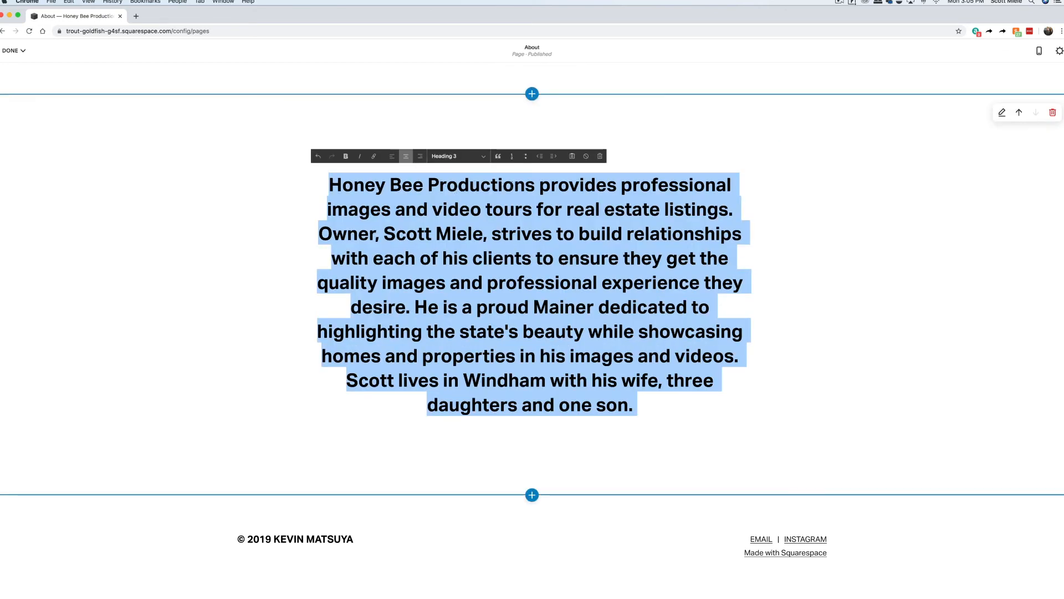
click(779, 266)
Set the bio section's Content Width to L and restyle the bio as Heading 4.
click(1002, 114)
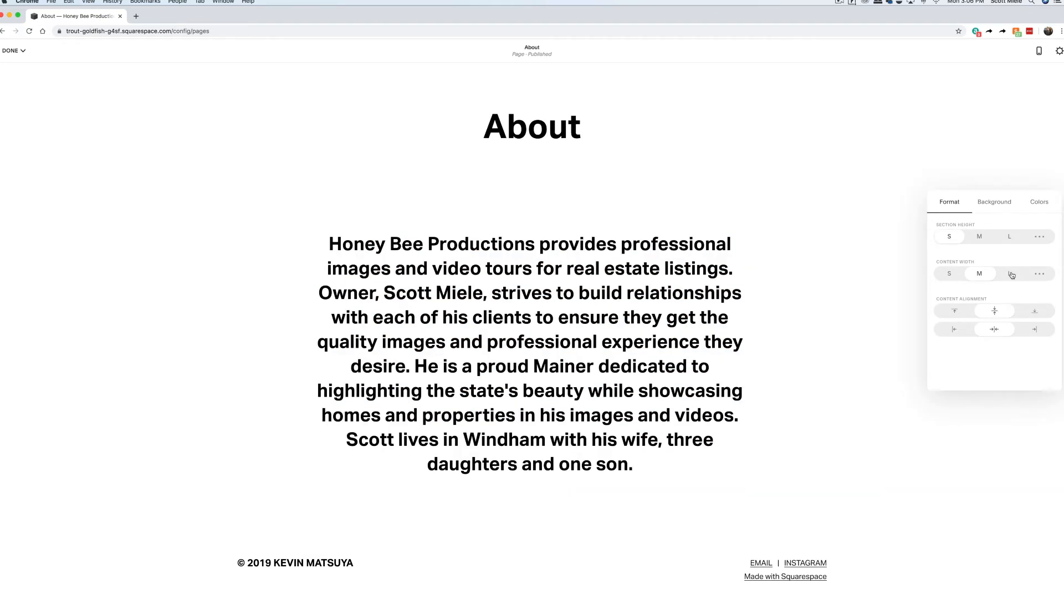
click(1010, 273)
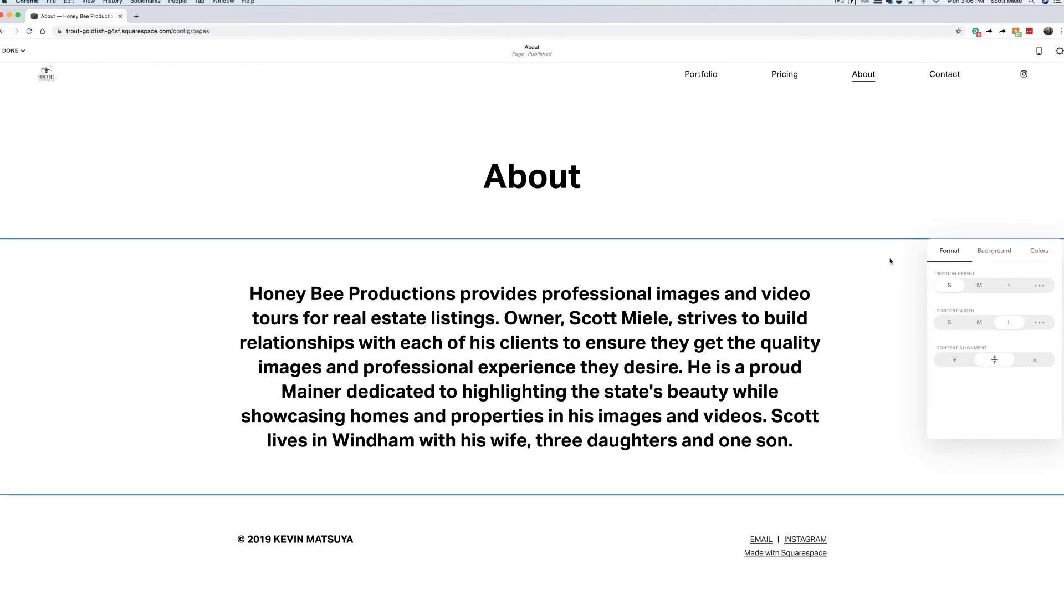
triple_click(529, 294)
click(410, 266)
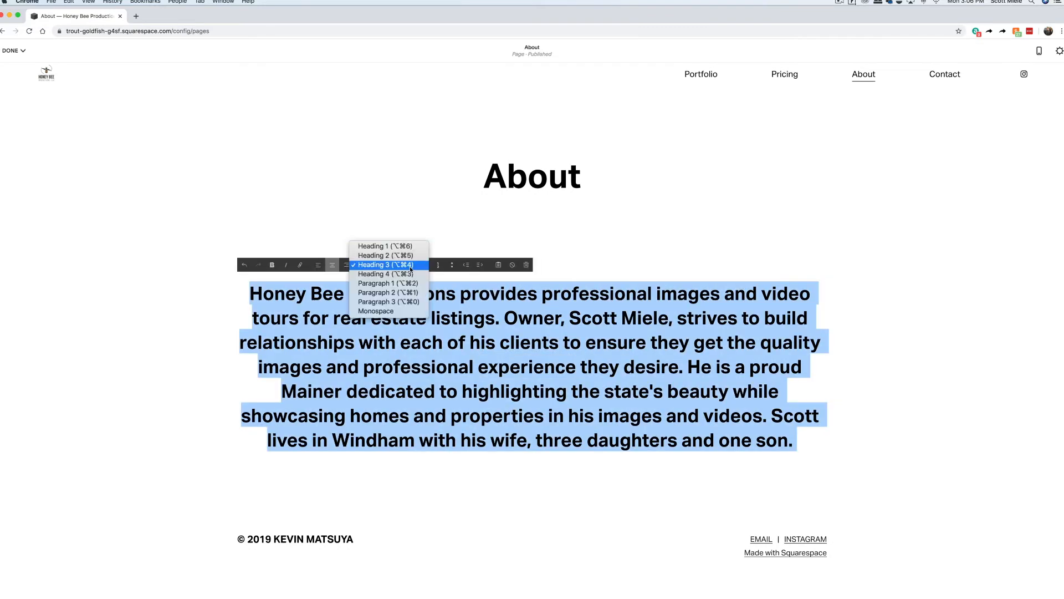
click(411, 275)
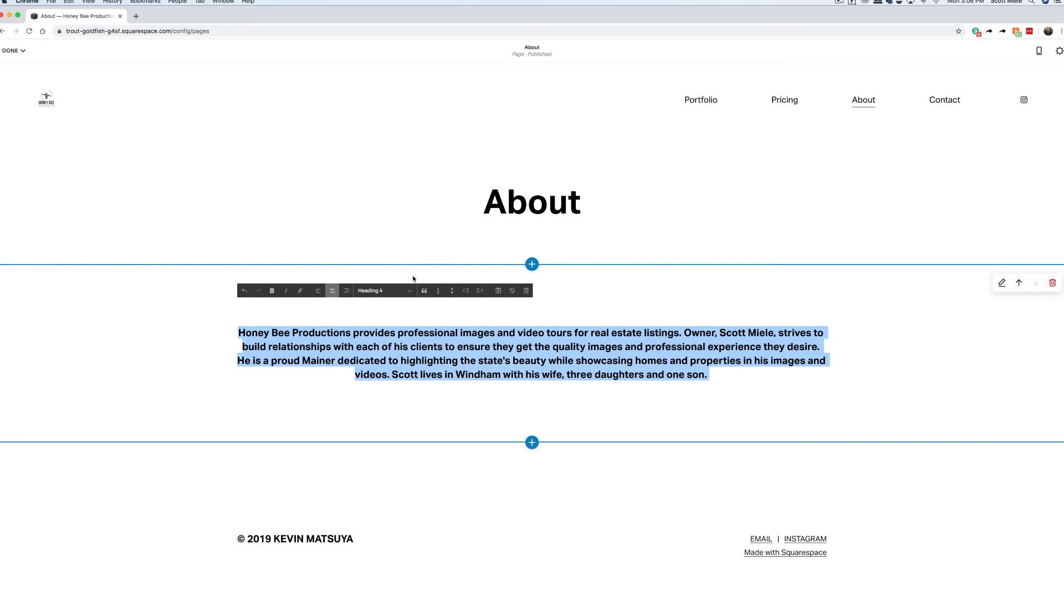
click(719, 376)
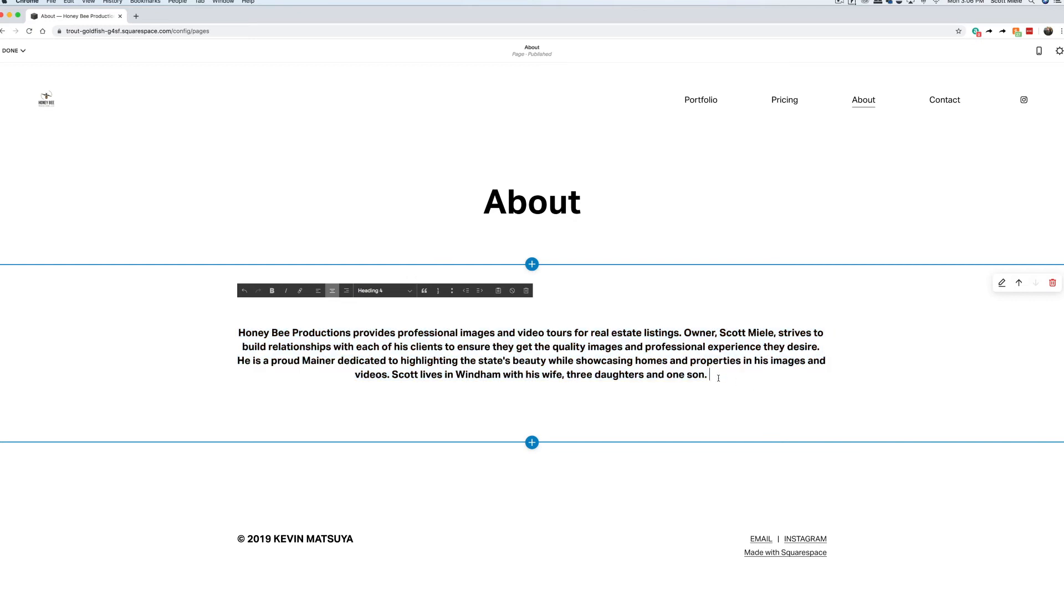
click(533, 442)
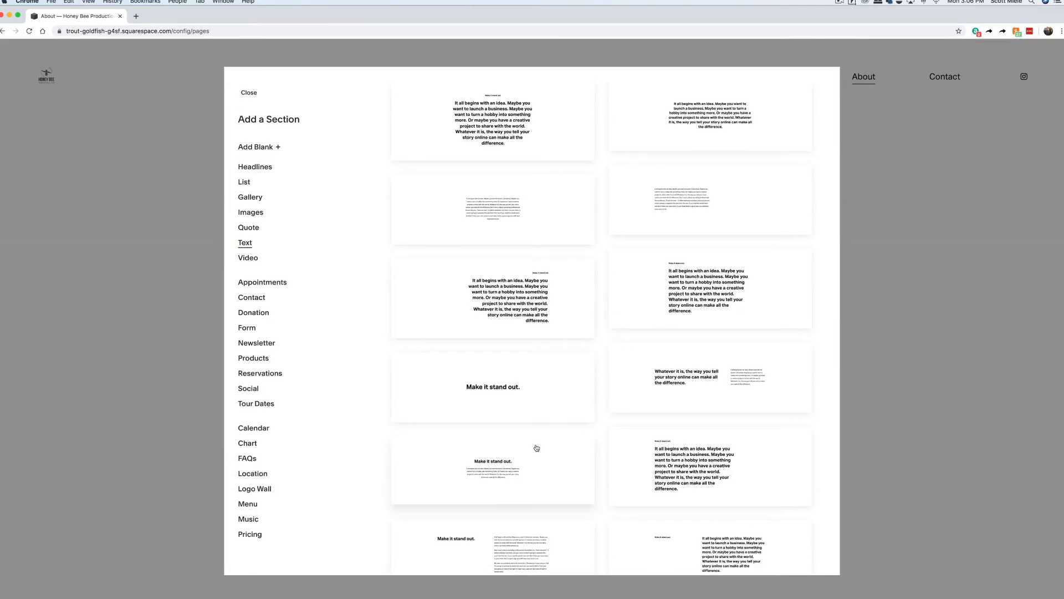
Insert a full-width image section and replace its lake background with the beach photo.
click(255, 213)
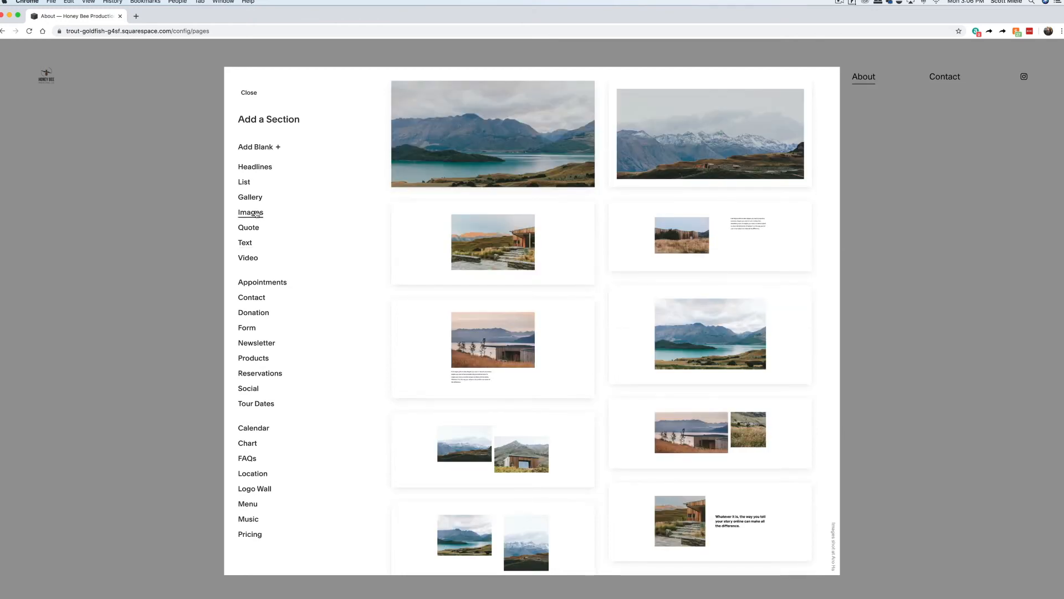
click(493, 134)
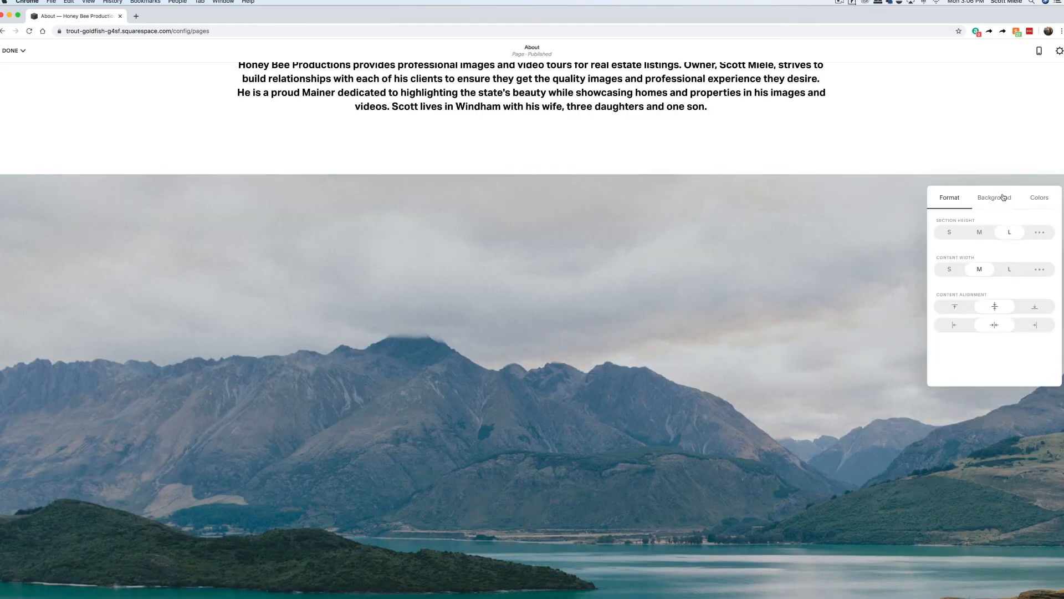
click(1004, 198)
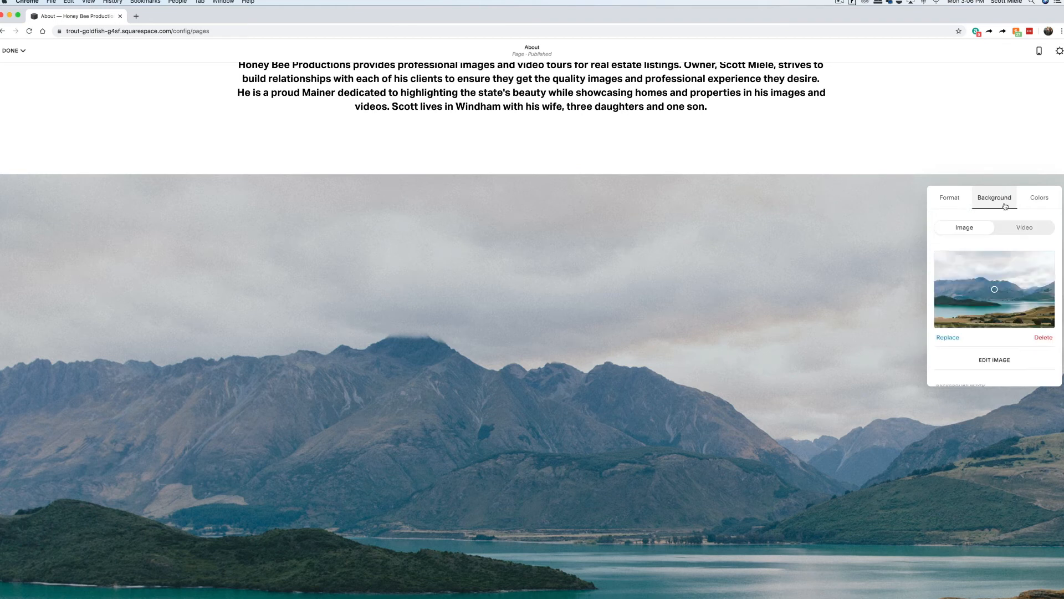
click(947, 337)
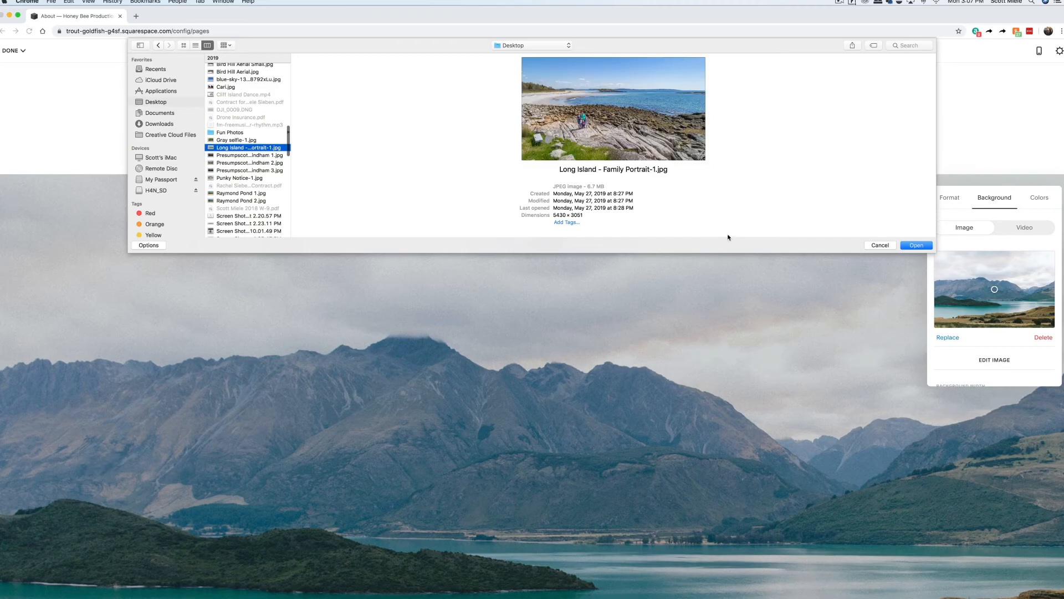
key(Return)
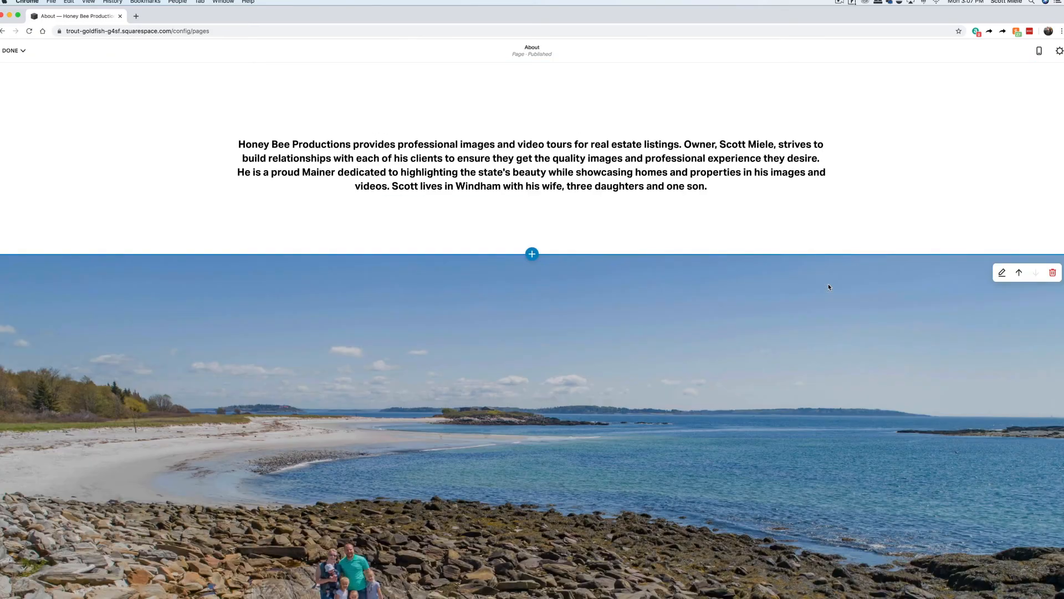
Save the About page changes.
scroll(829, 286, up, 5)
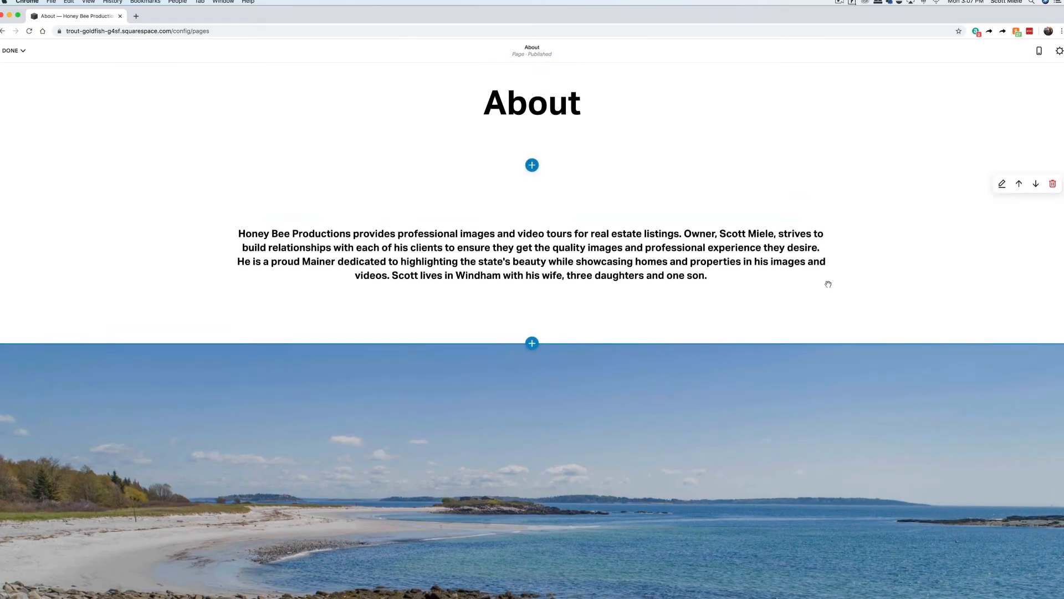
click(12, 50)
click(18, 68)
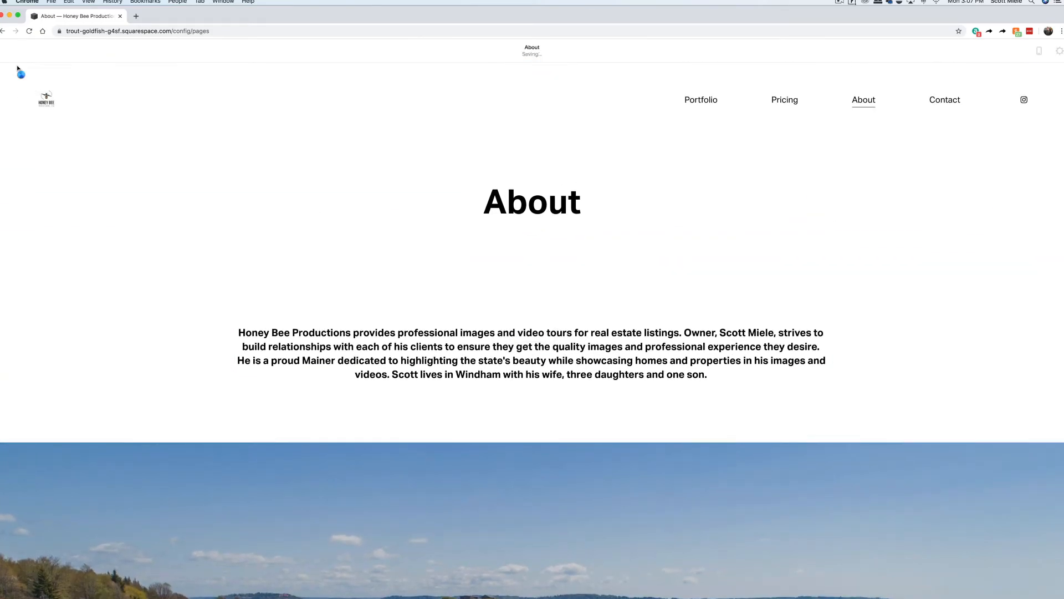
click(35, 161)
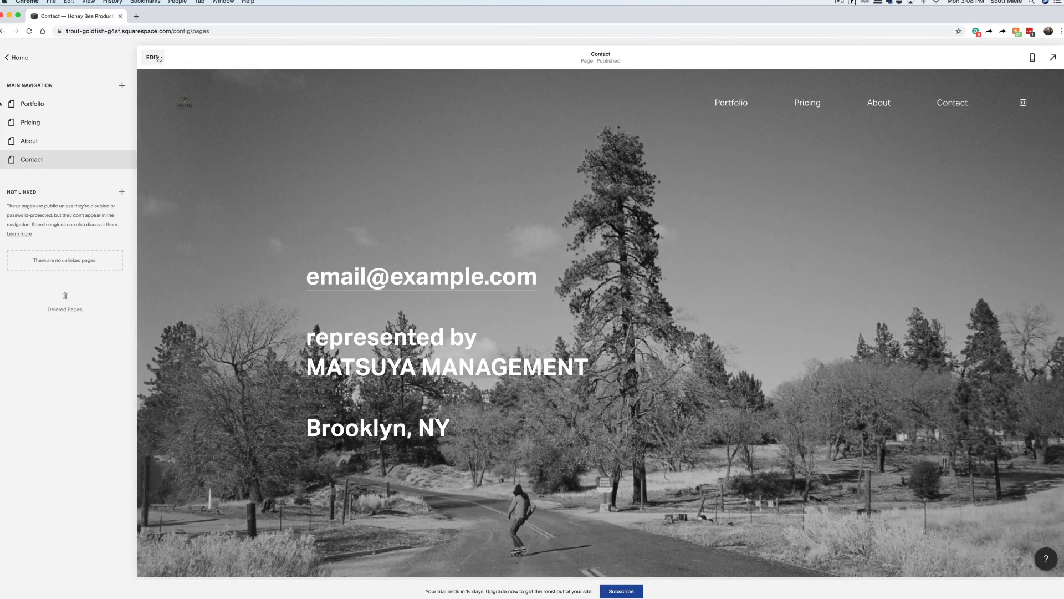
Strip the Contact section's background photo, apply the White Minimal colour theme, and delete its text block.
click(154, 57)
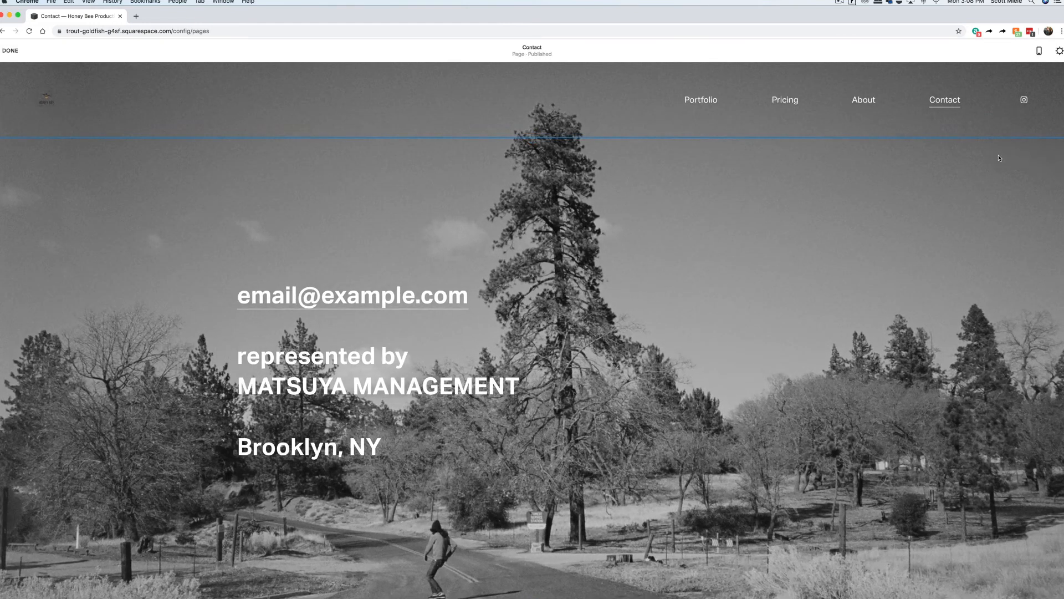
click(1001, 156)
click(994, 160)
click(1044, 308)
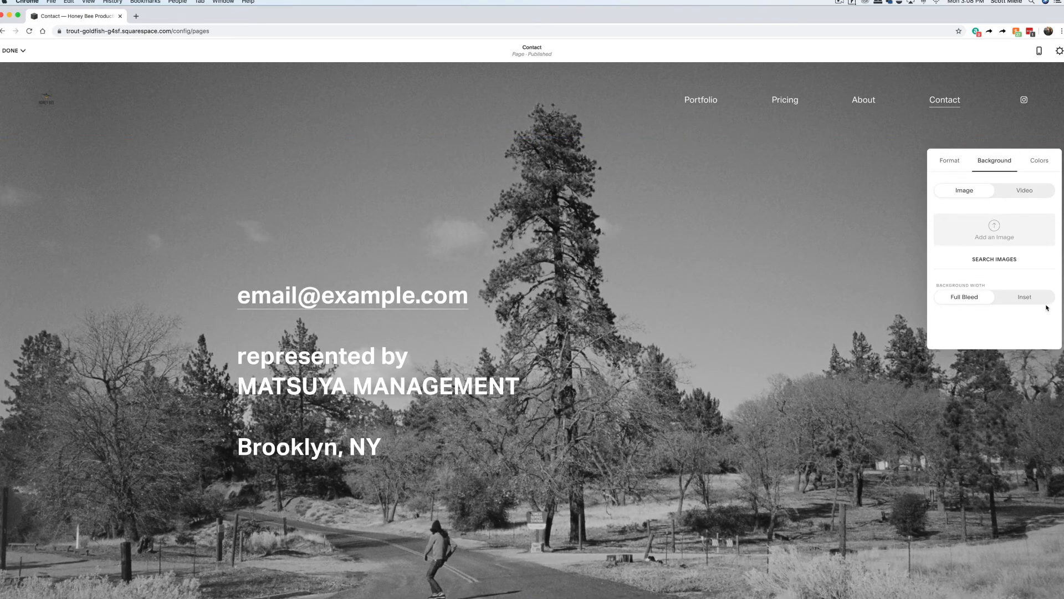
click(1039, 160)
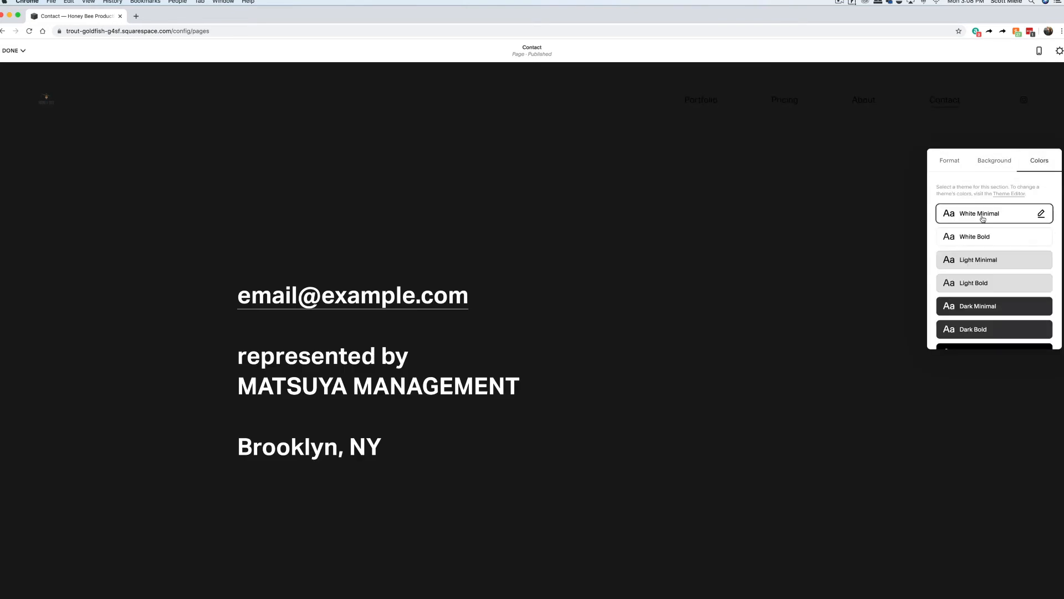
click(984, 216)
click(470, 285)
click(507, 287)
Add a Contact section template with contact details and a message form.
click(532, 136)
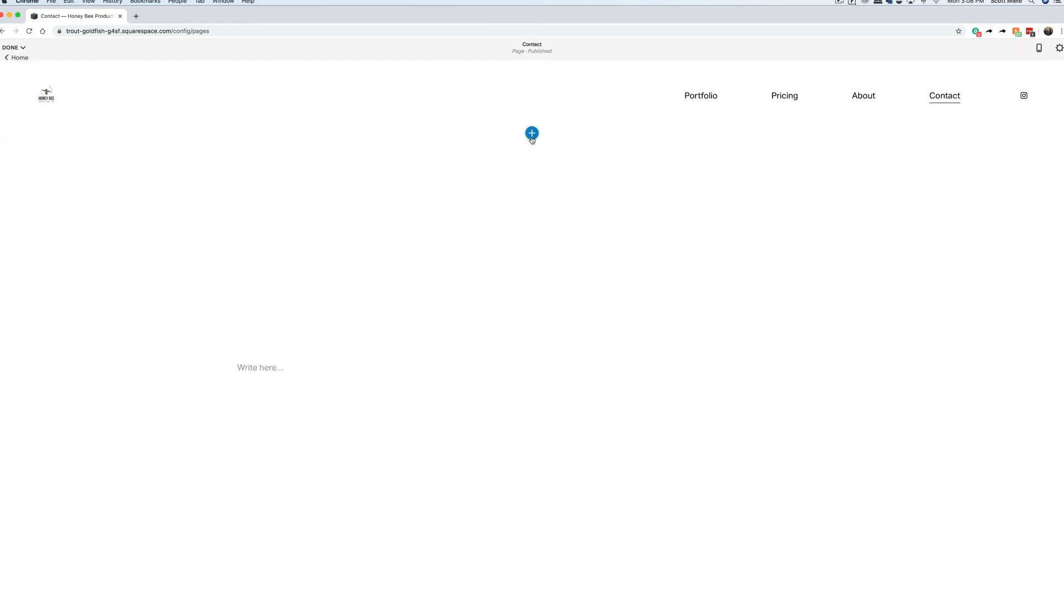
click(252, 297)
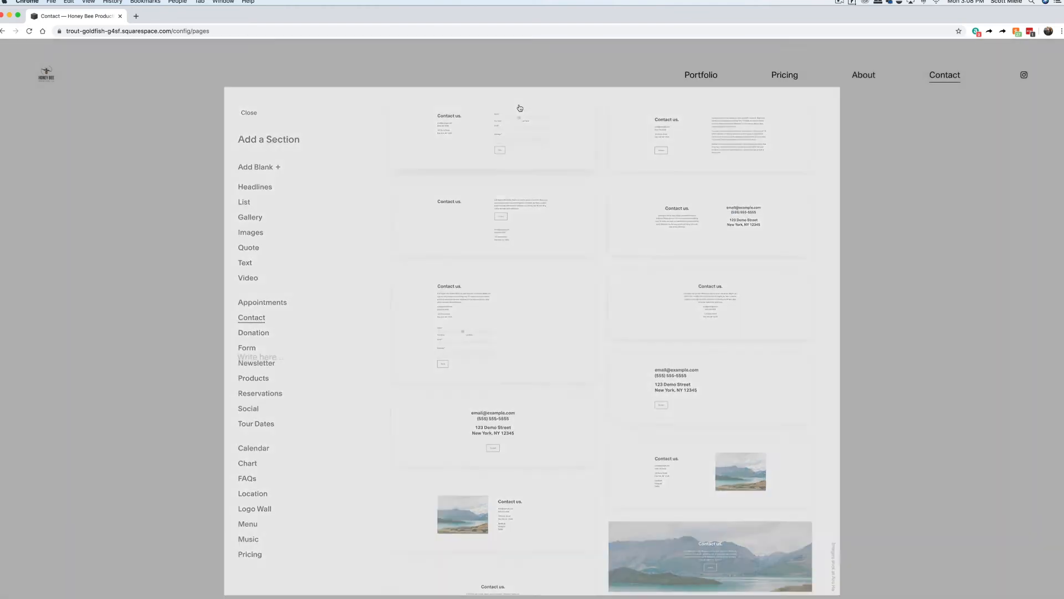
click(520, 107)
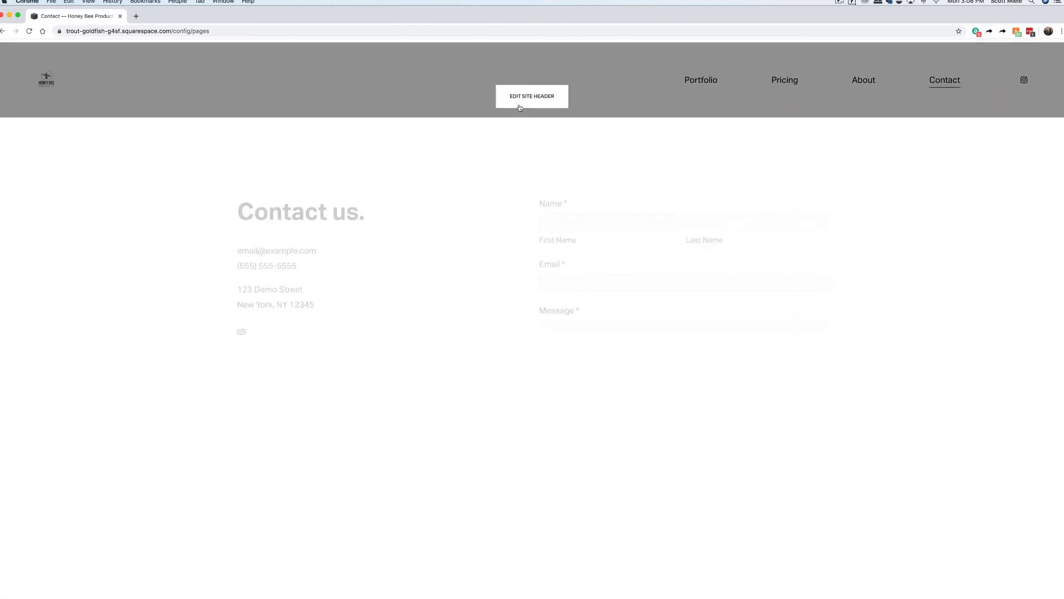
Replace the contact e-mail line with the business e-mail and delete the street address lines.
triple_click(298, 276)
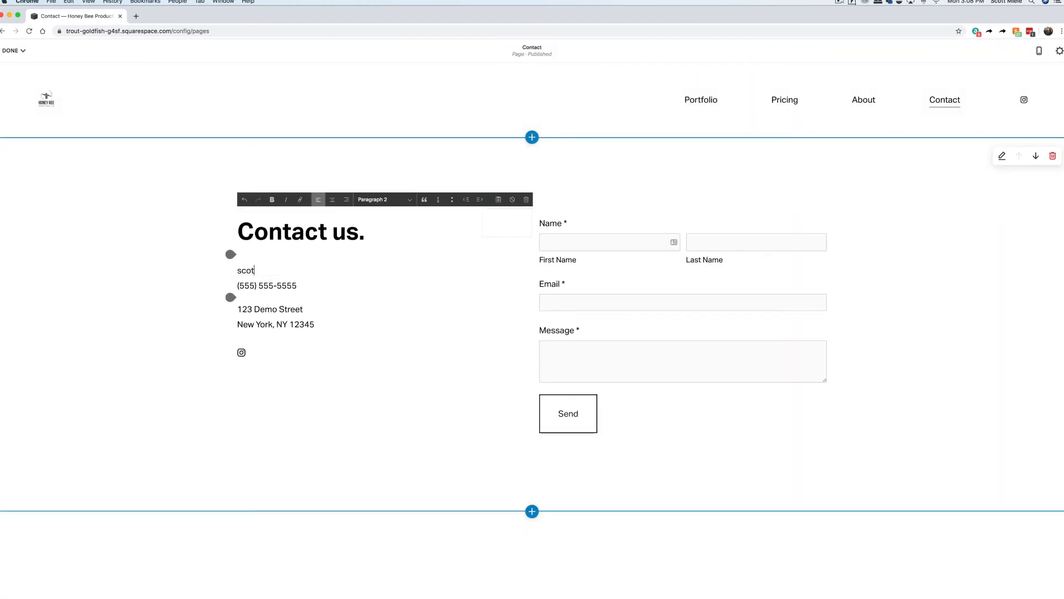
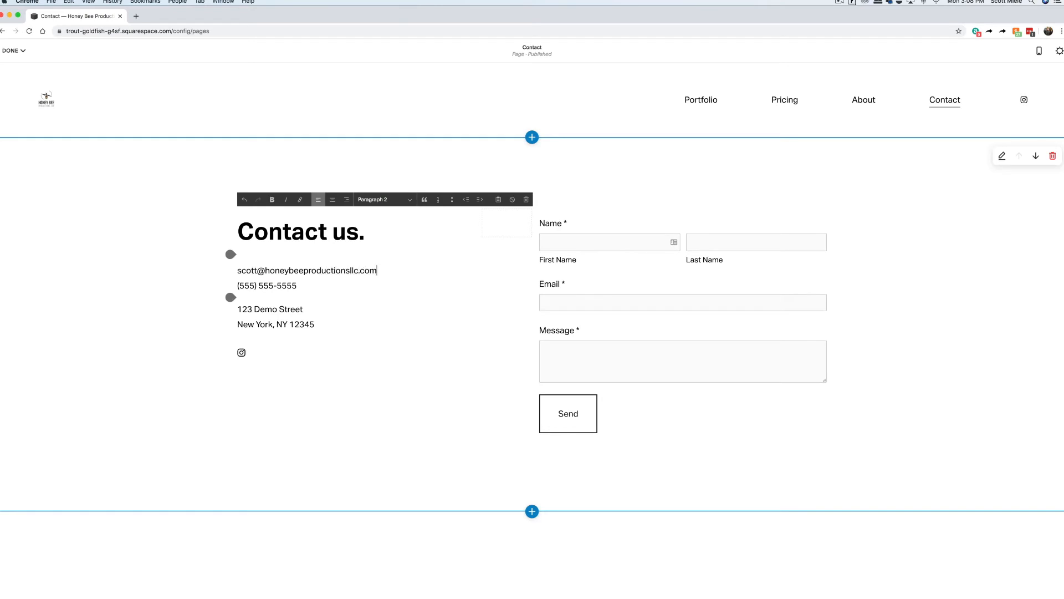
drag(315, 325, 238, 309)
key(BackSpace)
click(685, 263)
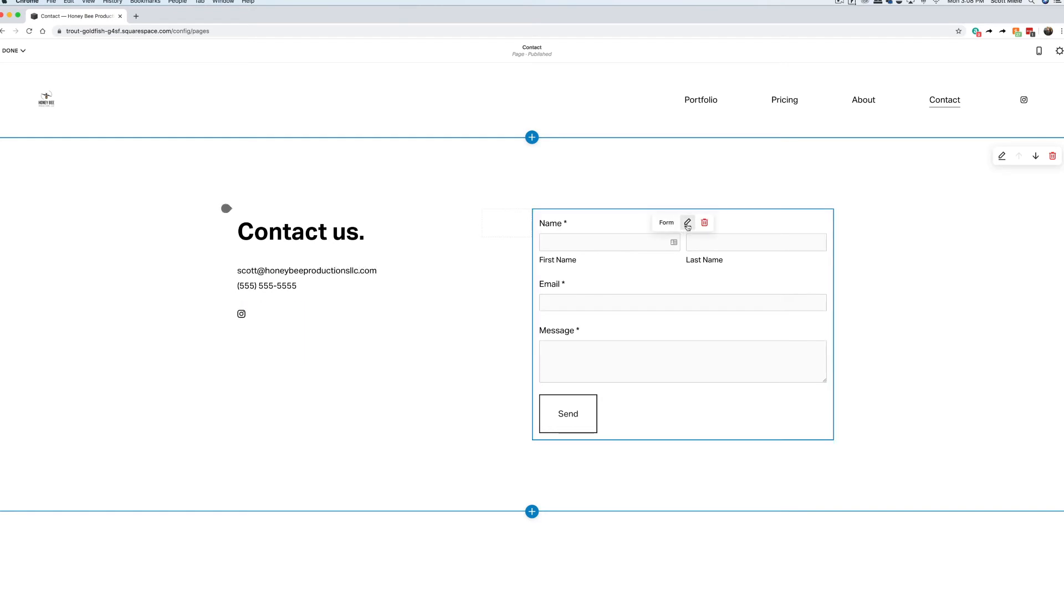
Rename the form 'Contact Form' and connect the business e-mail as its submission storage.
click(688, 223)
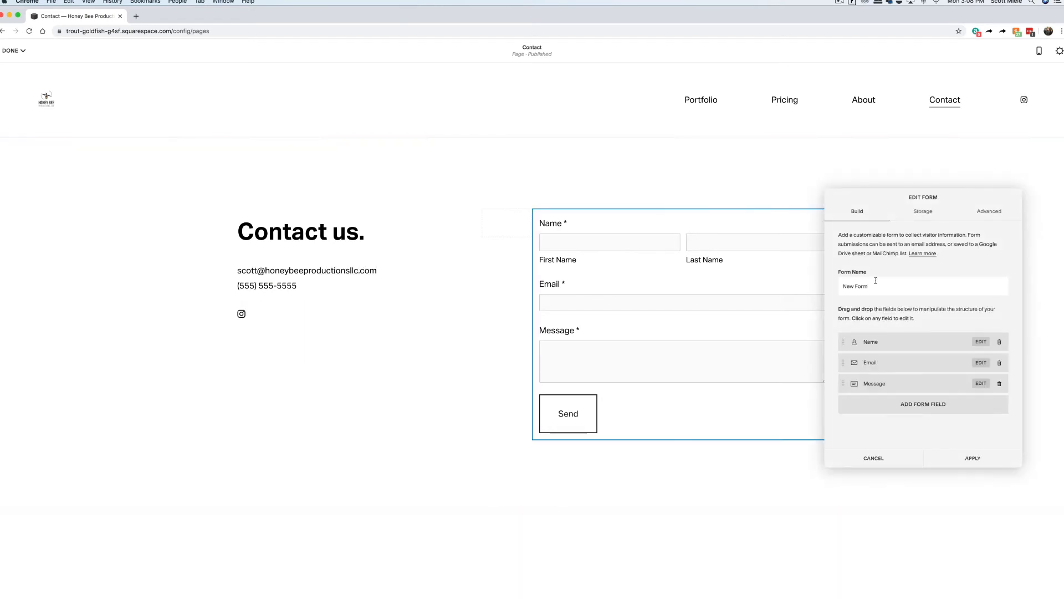
drag(870, 287, 846, 287)
click(847, 287)
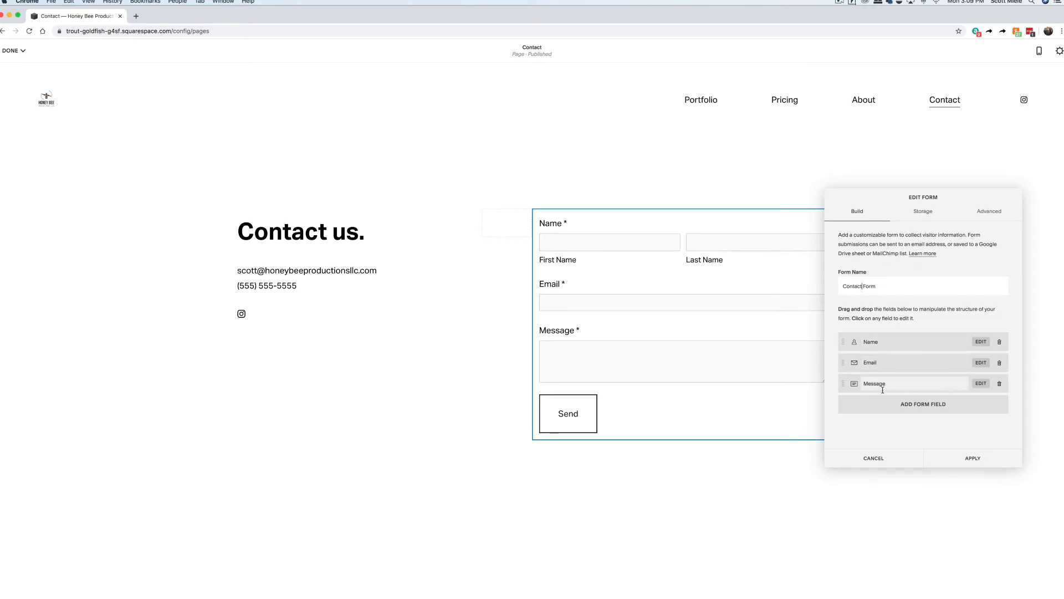
mouse_move(843, 342)
mouse_down()
mouse_move(844, 364)
mouse_move(844, 342)
mouse_up()
click(923, 214)
click(885, 280)
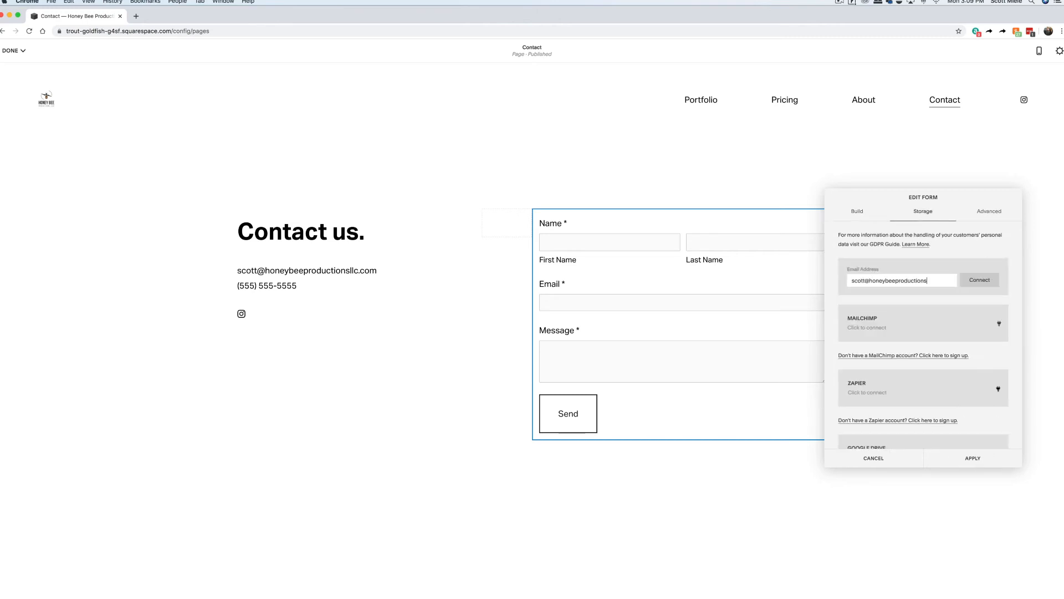
click(980, 280)
click(975, 457)
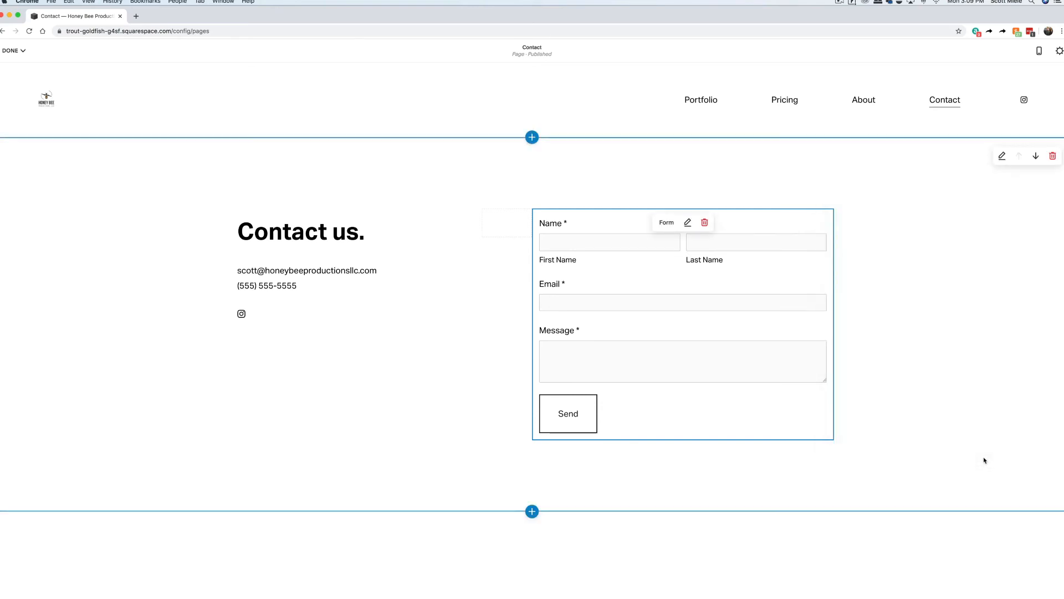
Change the Social Links block's Instagram Profile URL to the 'honey' business profile and save it.
click(242, 314)
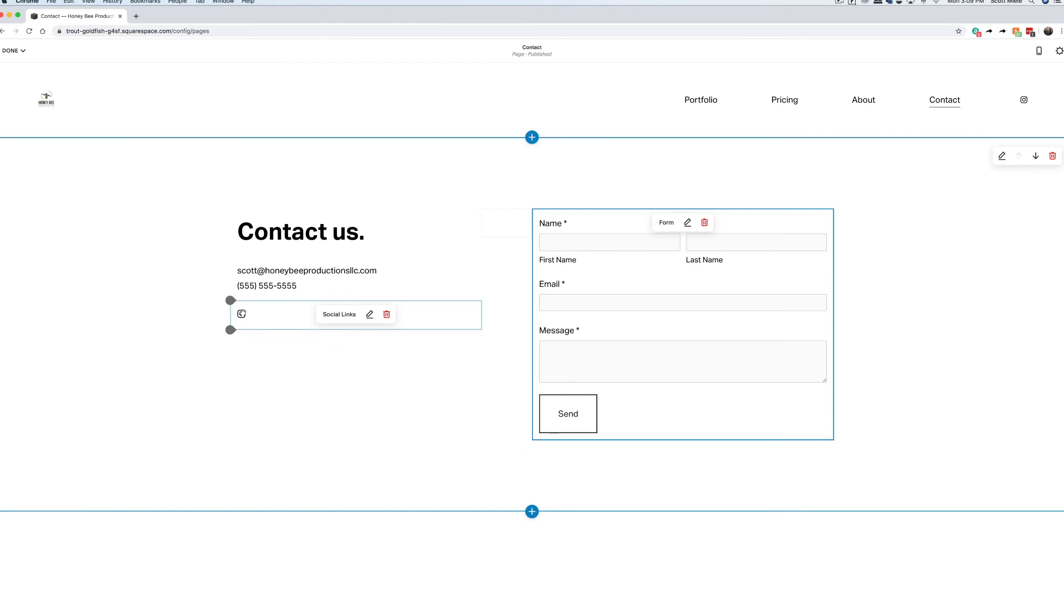
click(370, 315)
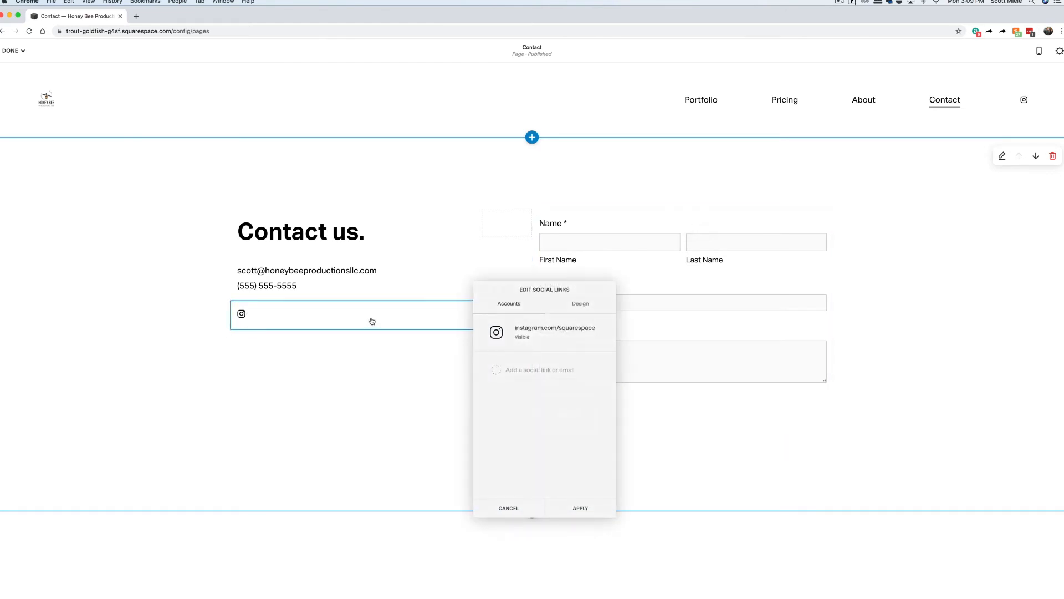
click(571, 338)
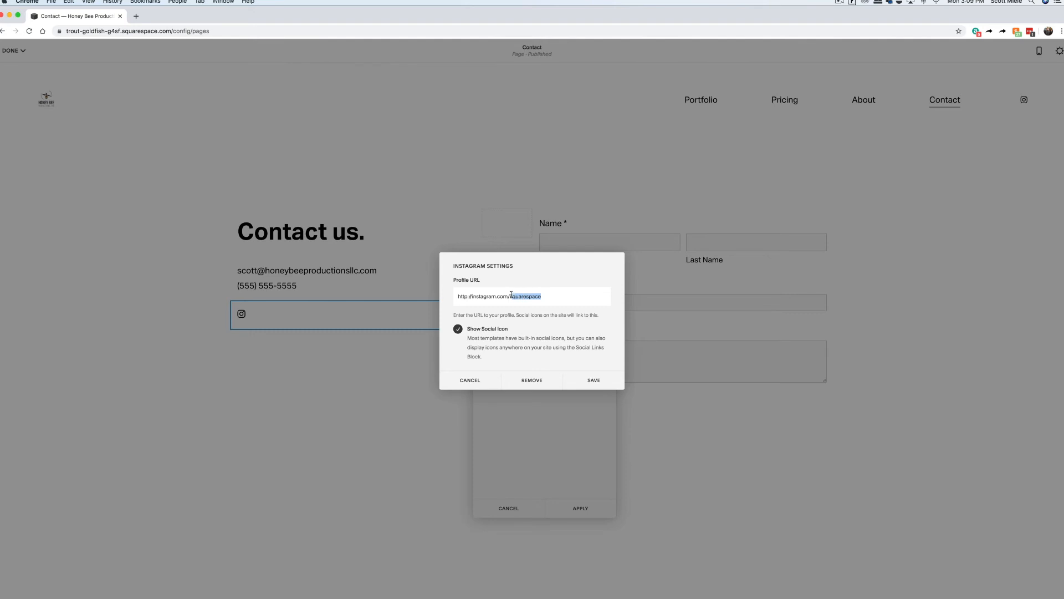
text(honeybeell)
click(593, 380)
Delete the empty 'Write here' section below the contact form.
scroll(596, 333, down, 10)
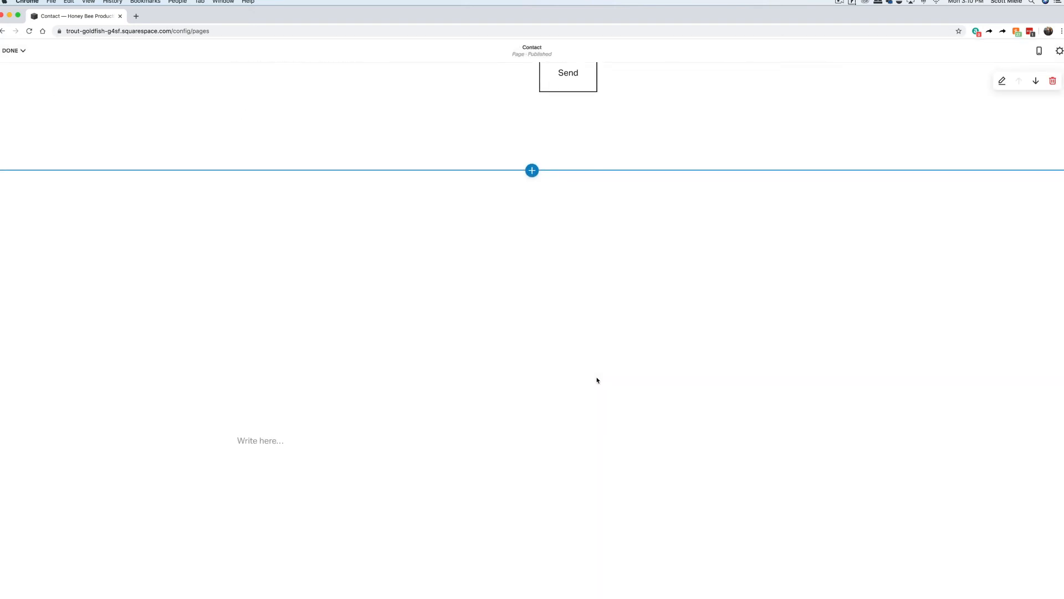
click(1055, 165)
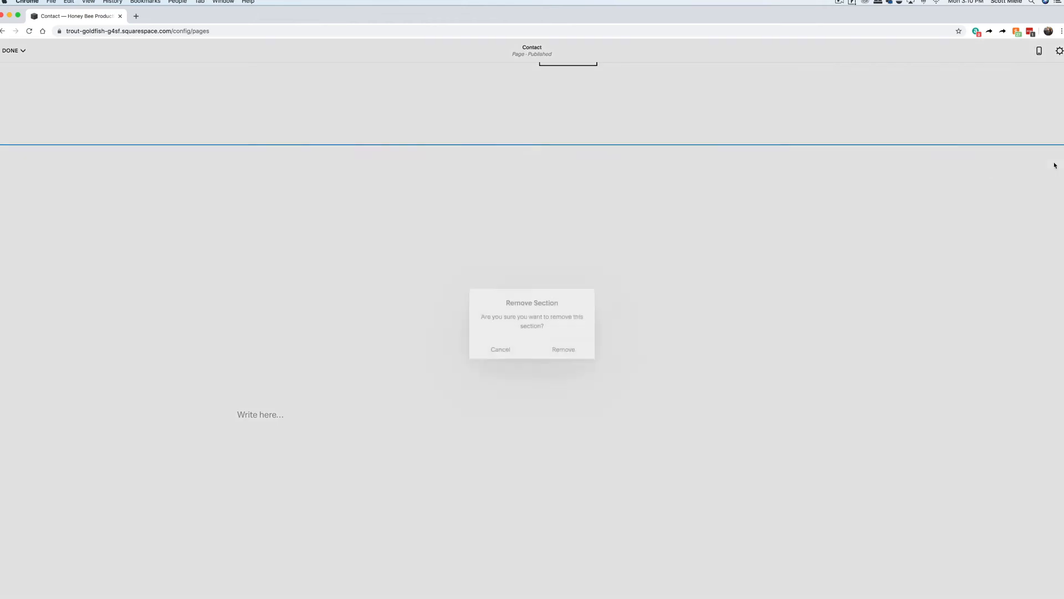
click(565, 348)
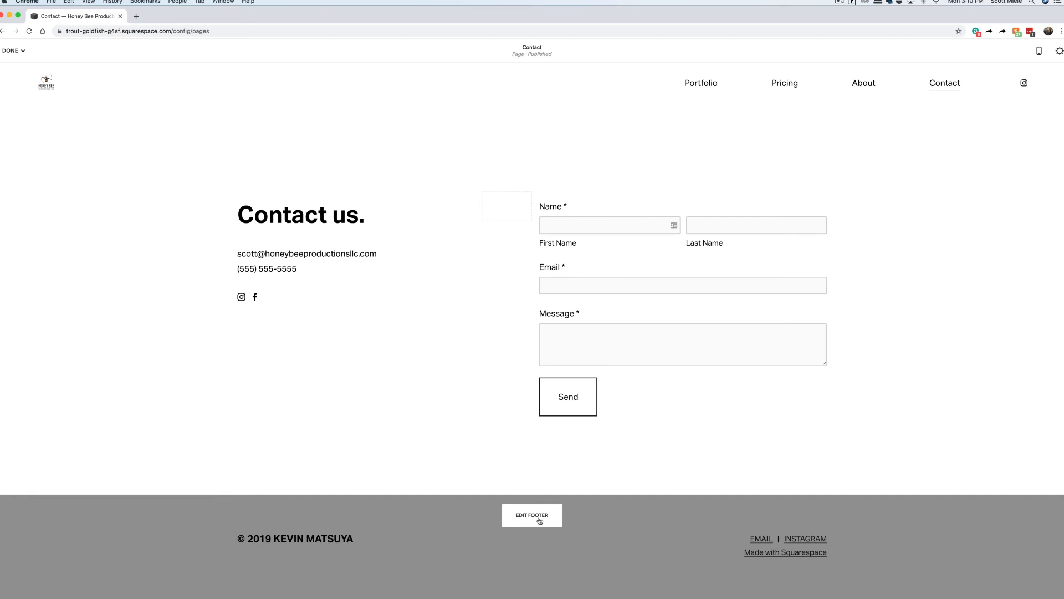
Replace the footer copyright with 'Honey Bee Productions' and the EMAIL link with the business e-mail address.
click(538, 516)
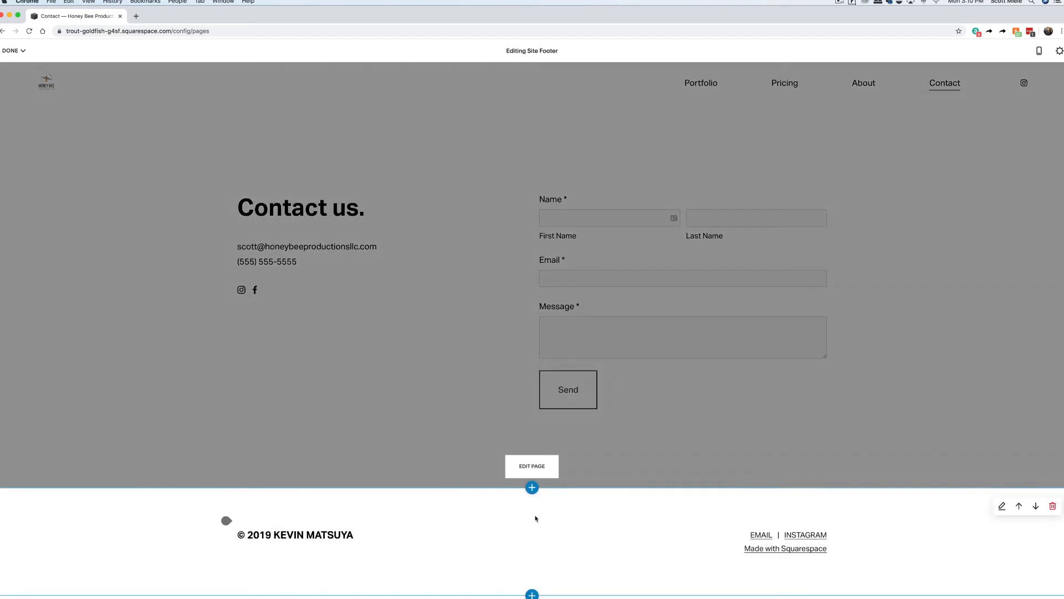
drag(355, 535, 248, 533)
text(Honey)
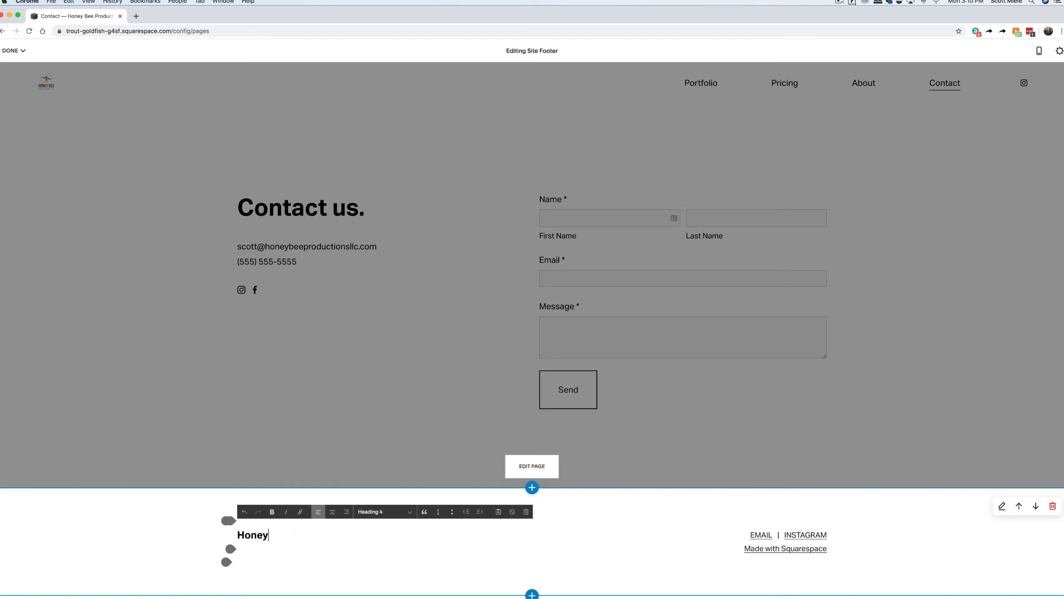
text( Bee Productions)
drag(750, 535, 765, 533)
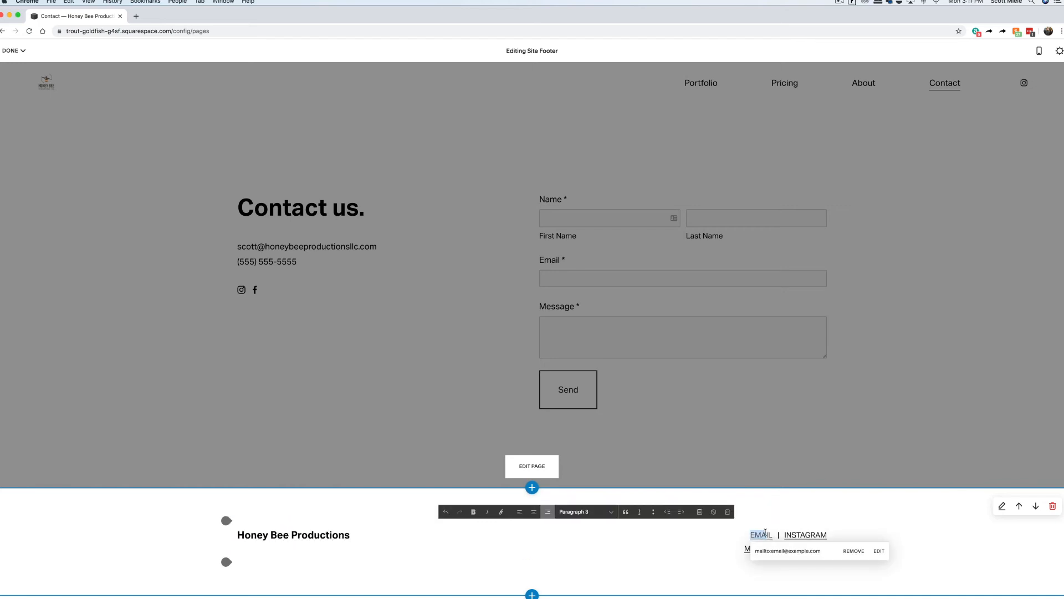
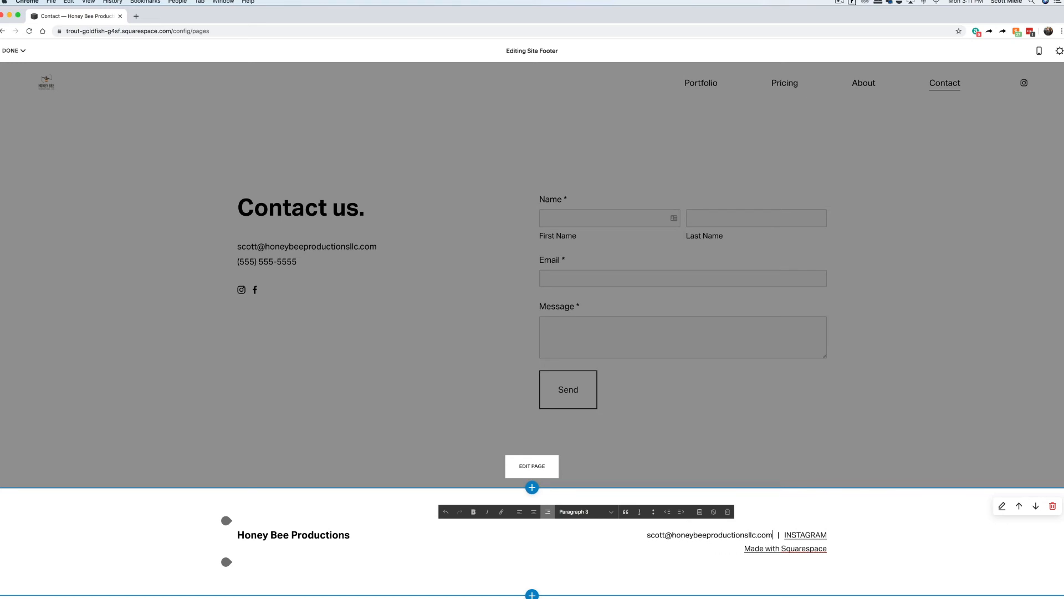
Delete the leftover footer links after the e-mail and bring up the header settings.
drag(774, 535, 828, 548)
key(BackSpace)
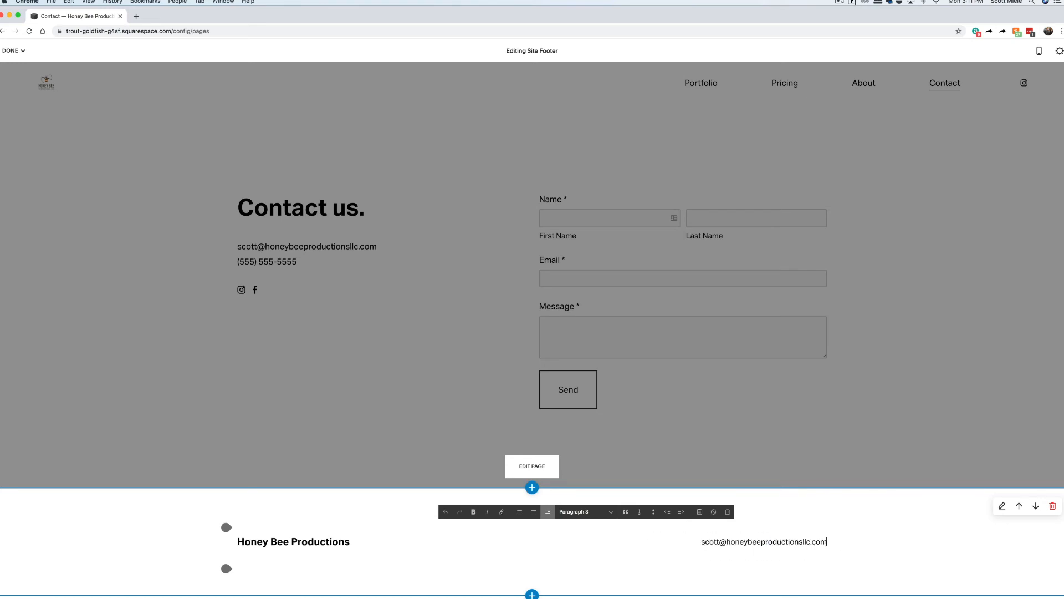
click(532, 466)
click(536, 117)
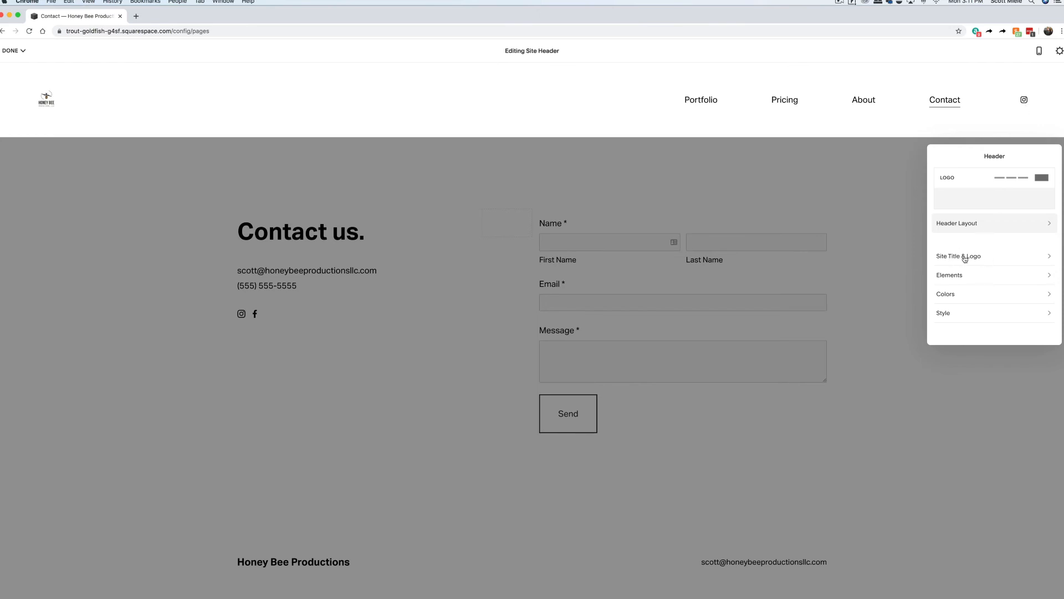
Turn on the Facebook social link so its icon shows in the site header.
click(968, 277)
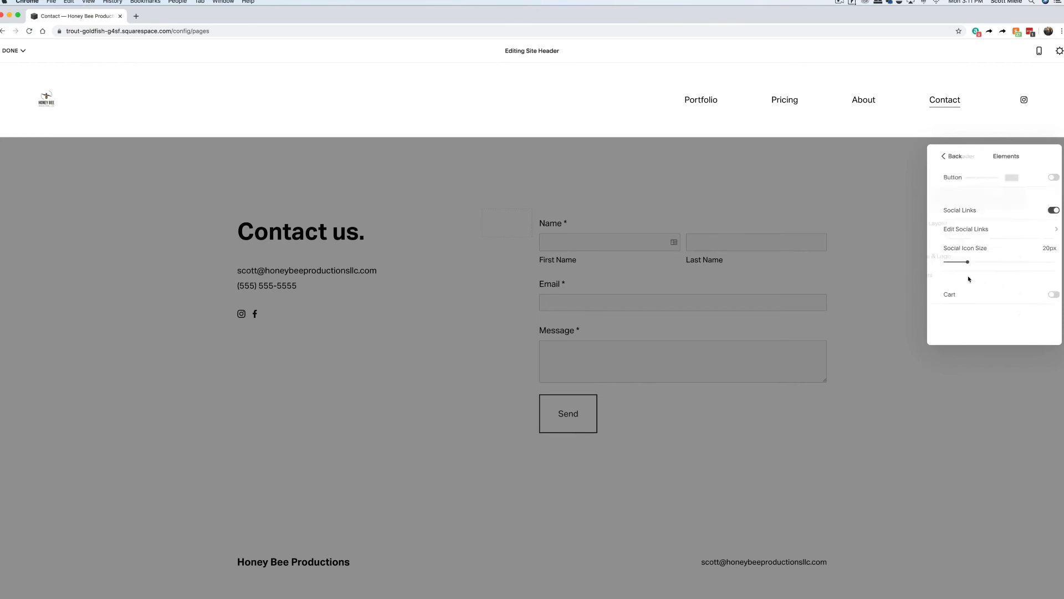
click(947, 232)
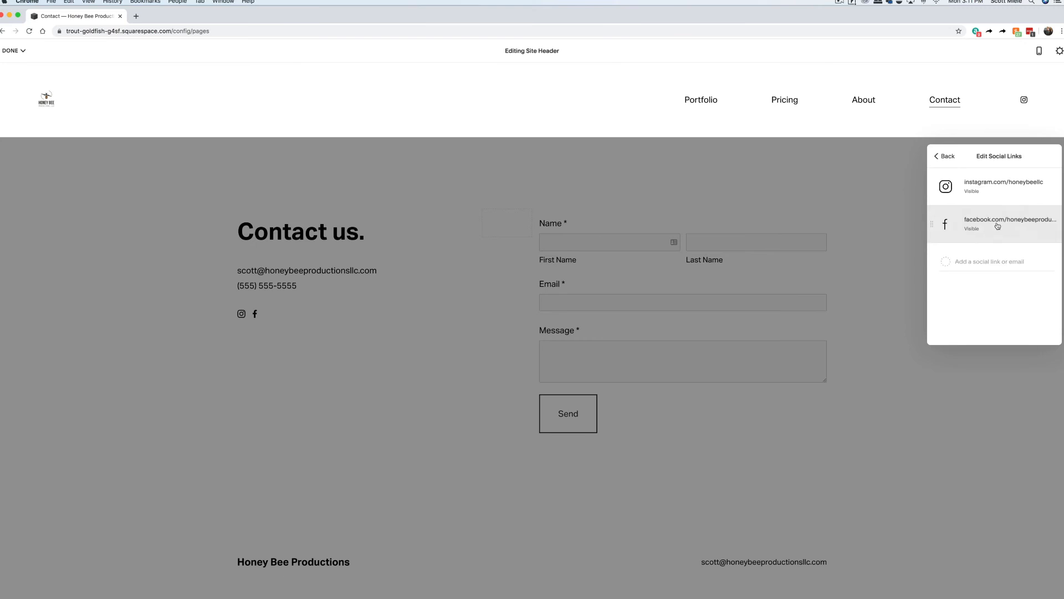
click(997, 226)
click(457, 329)
click(595, 380)
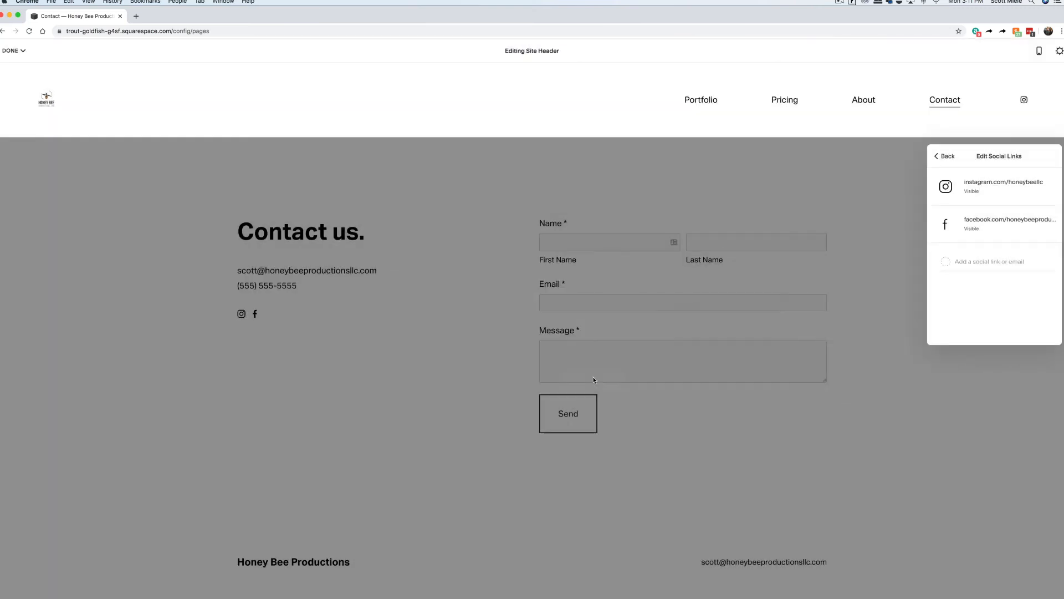
Exit editing and preview the Portfolio, Pricing, About and Contact pages, ending on Portfolio.
click(505, 216)
click(15, 70)
click(681, 107)
scroll(844, 219, down, 6)
scroll(844, 218, up, 6)
click(751, 106)
scroll(876, 230, down, 4)
scroll(876, 230, up, 4)
click(825, 107)
scroll(865, 241, down, 7)
scroll(866, 241, up, 7)
click(892, 107)
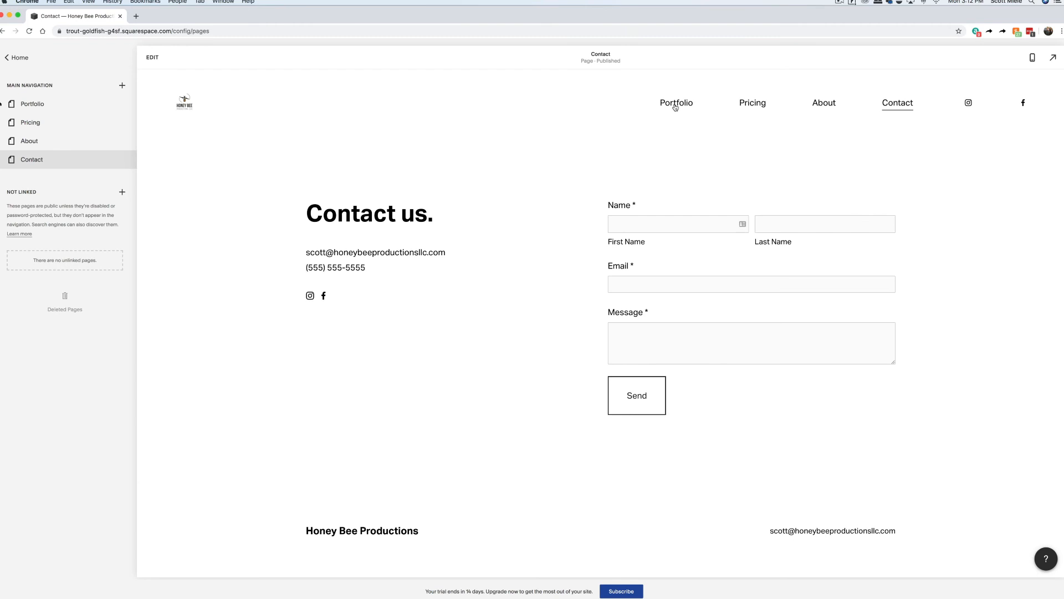
click(676, 107)
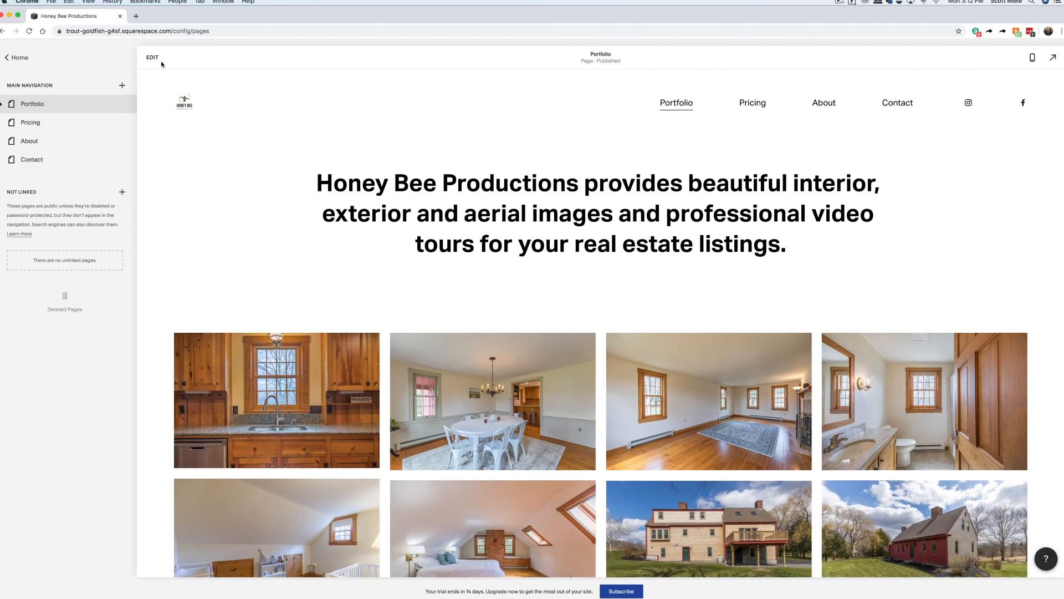
Add a video layout section below the Portfolio page's photo gallery.
click(153, 58)
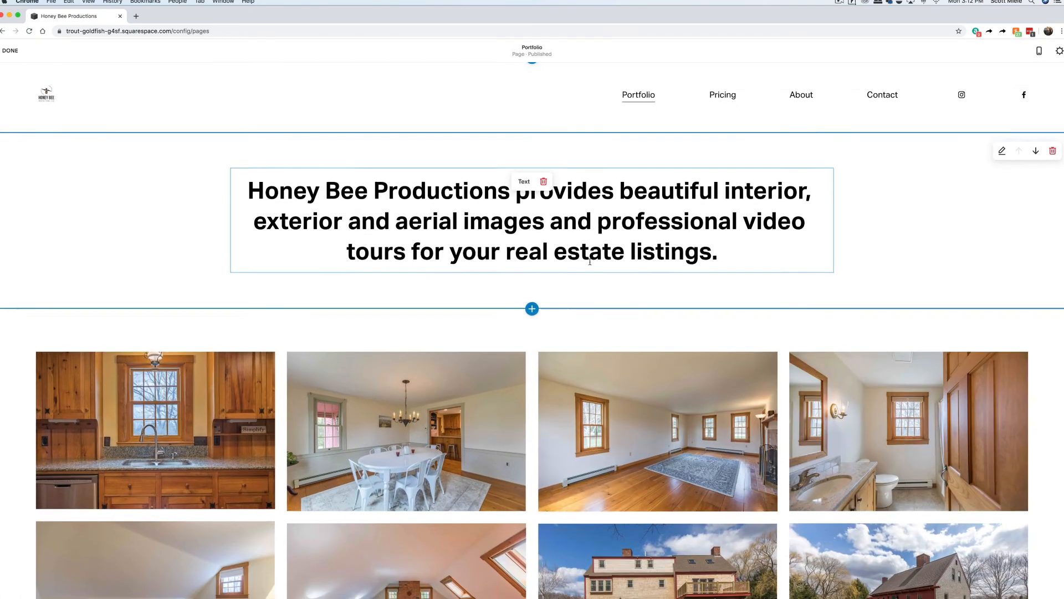
scroll(589, 265, down, 5)
scroll(590, 264, down, 5)
click(532, 512)
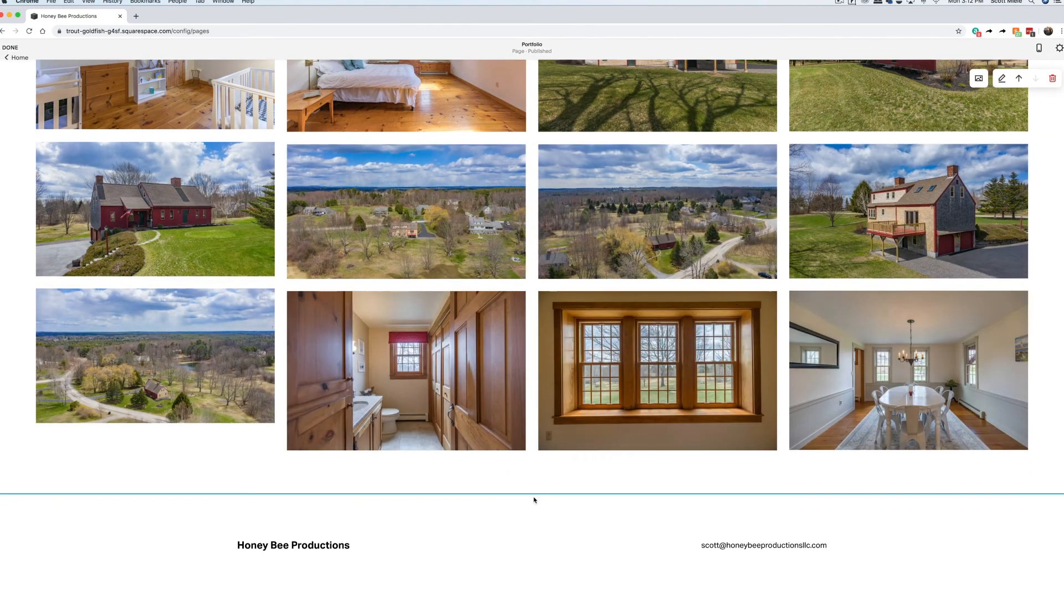
click(257, 259)
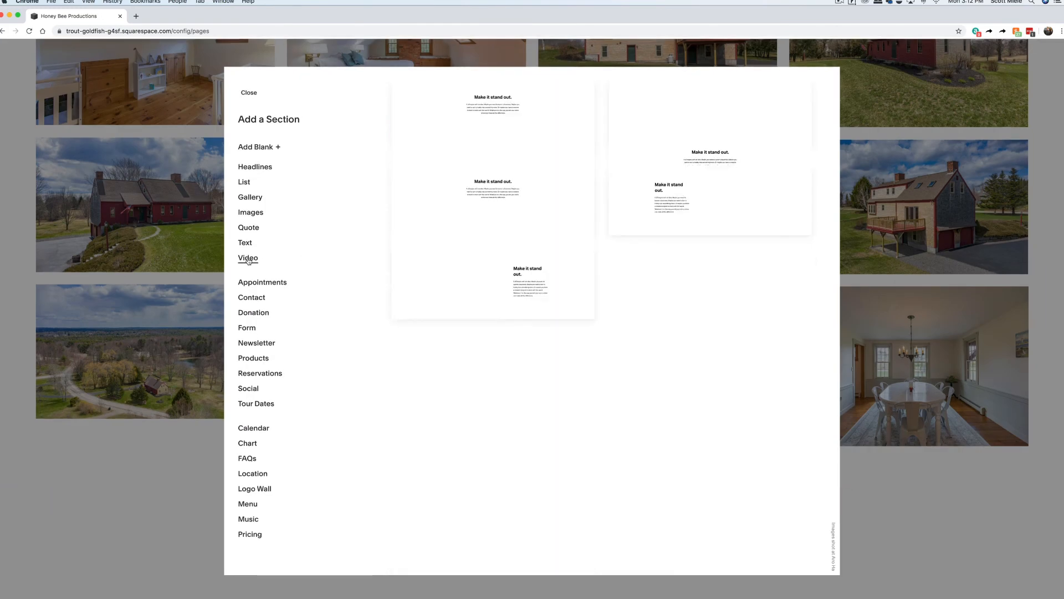
click(517, 225)
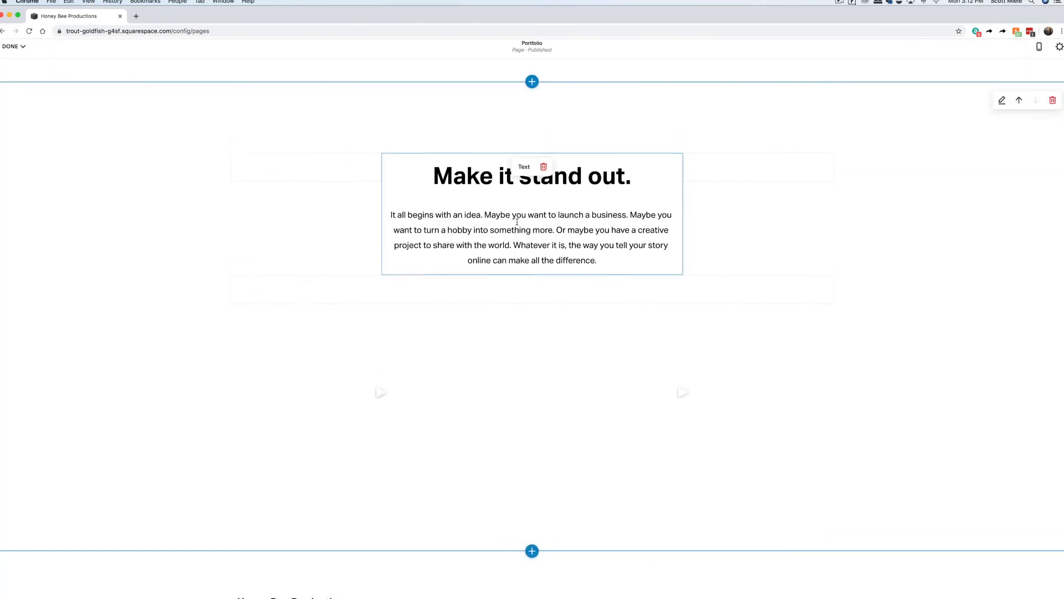
Delete the placeholder paragraph and retitle the heading 'Example Video Tours'.
click(524, 248)
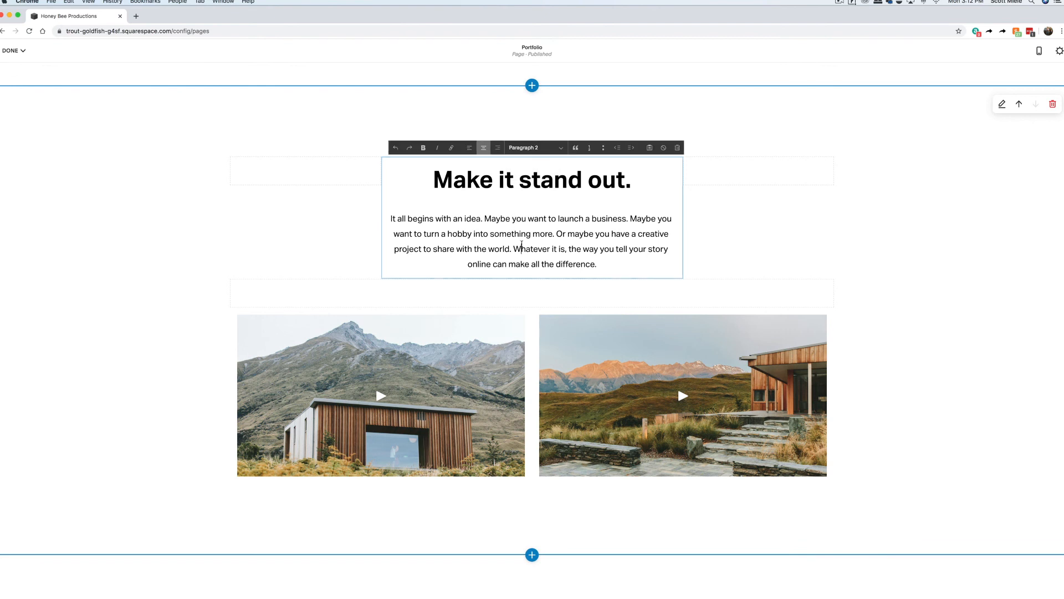
triple_click(521, 244)
key(BackSpace)
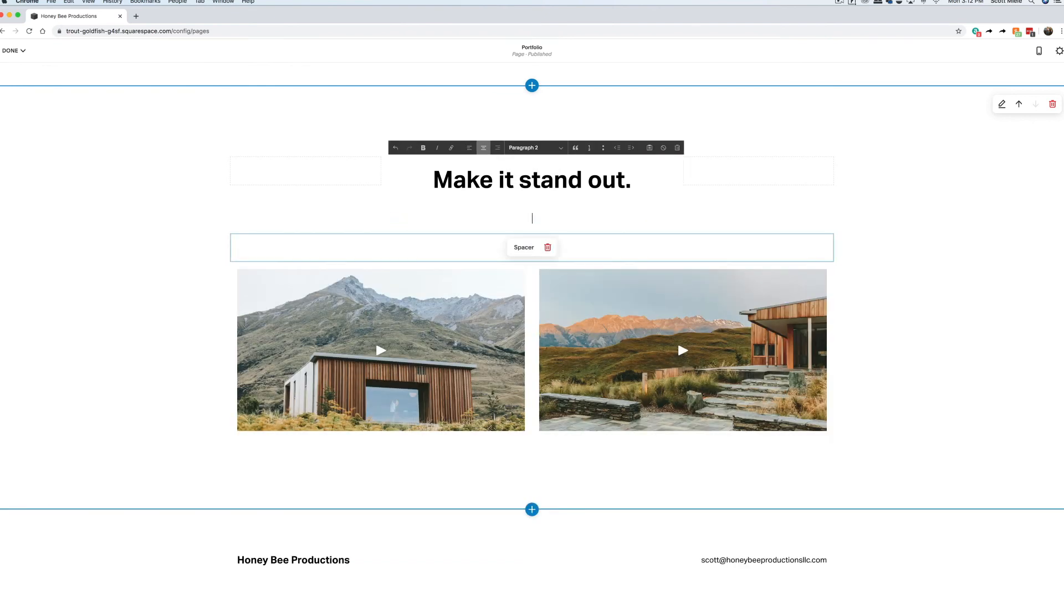
key(super+a)
text(Example Video Tours)
click(414, 277)
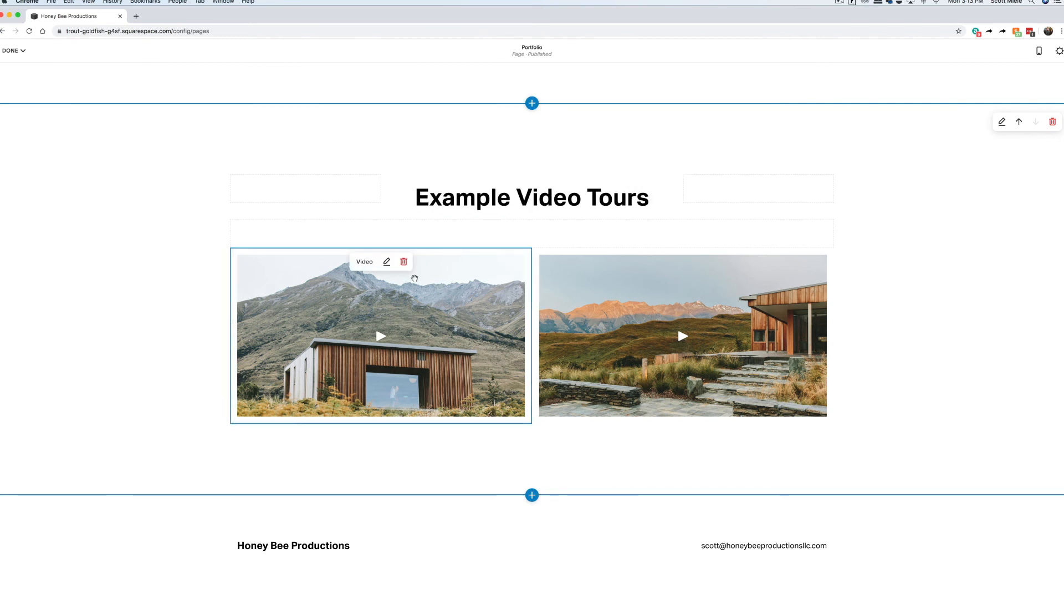
click(386, 262)
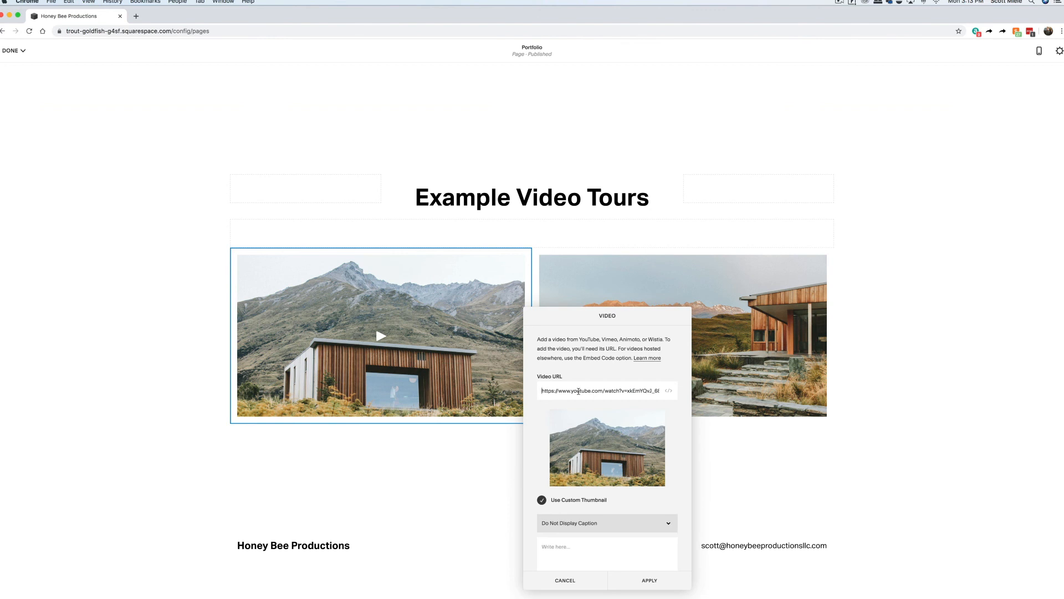
Replace the left video block's link with the first property tour from the company's Vimeo profile.
click(137, 16)
text(vimeo.com/honeybeeproductionsllc)
key(Return)
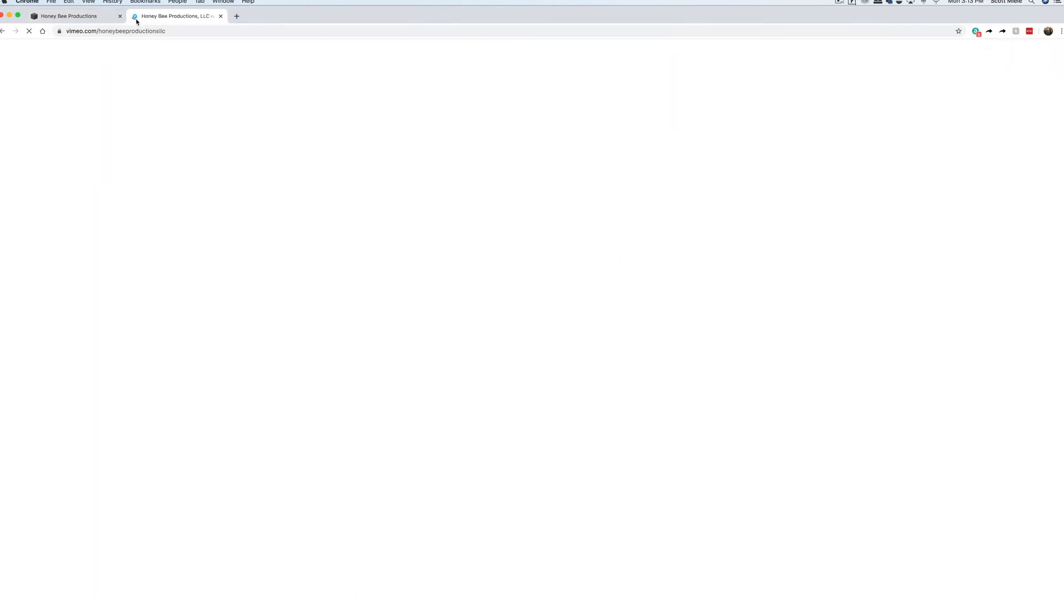
scroll(446, 395, down, 5)
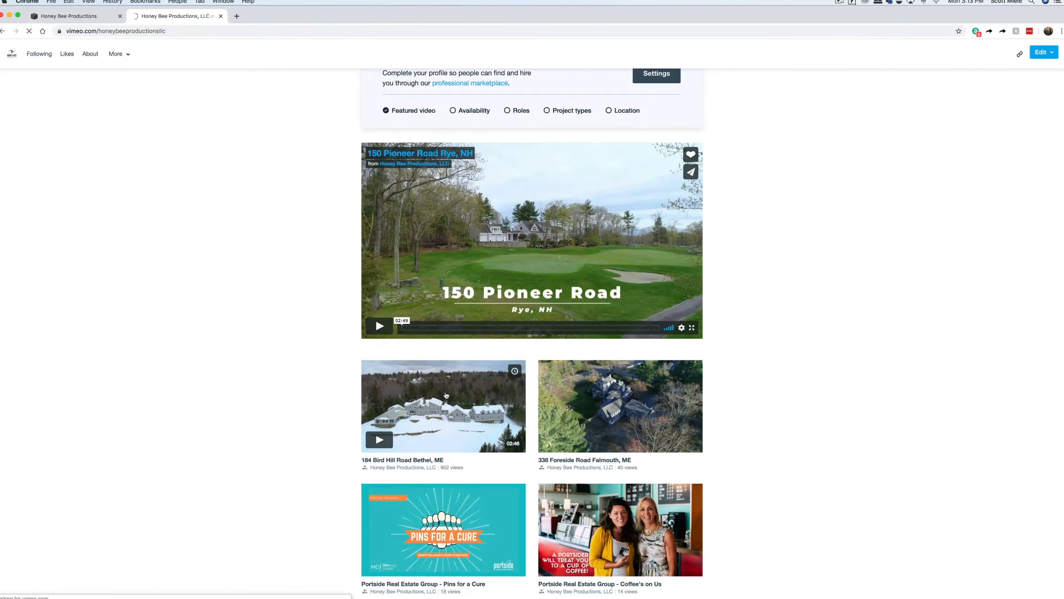
click(446, 395)
click(139, 31)
click(91, 16)
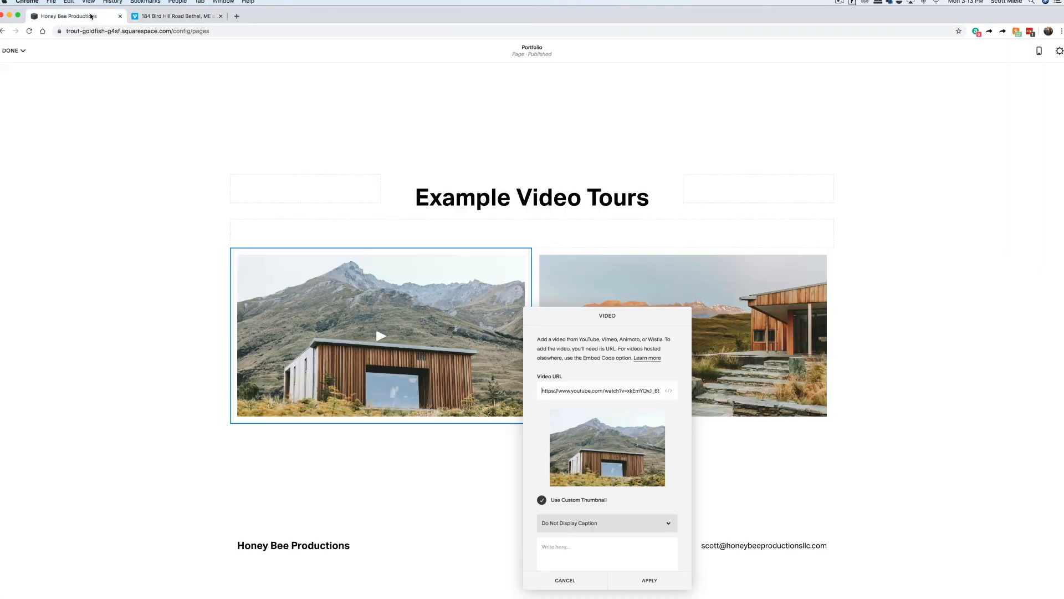
triple_click(592, 391)
text(https://vimeo.com/325791476)
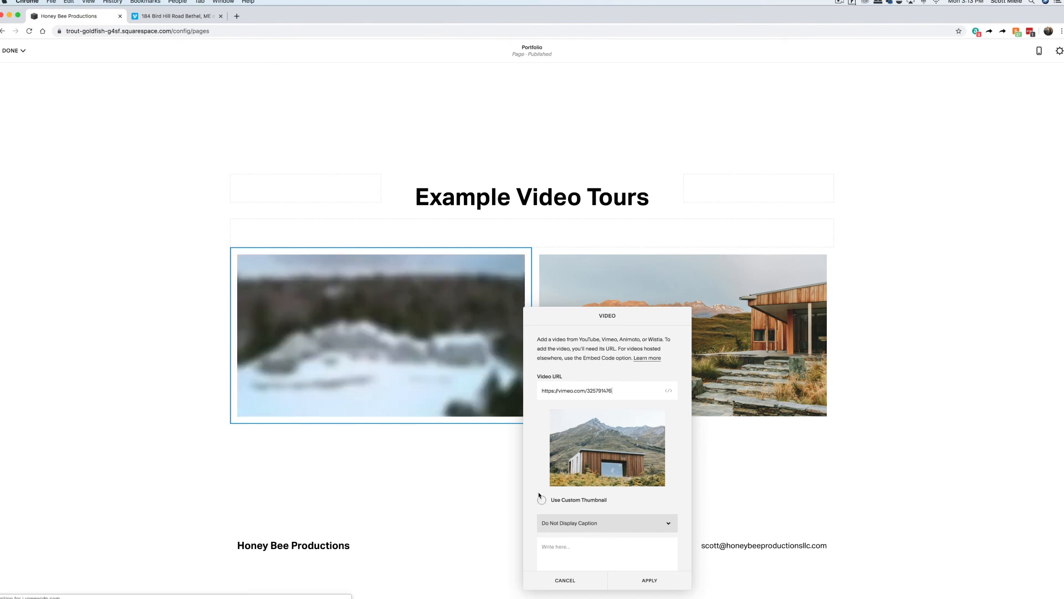
click(649, 579)
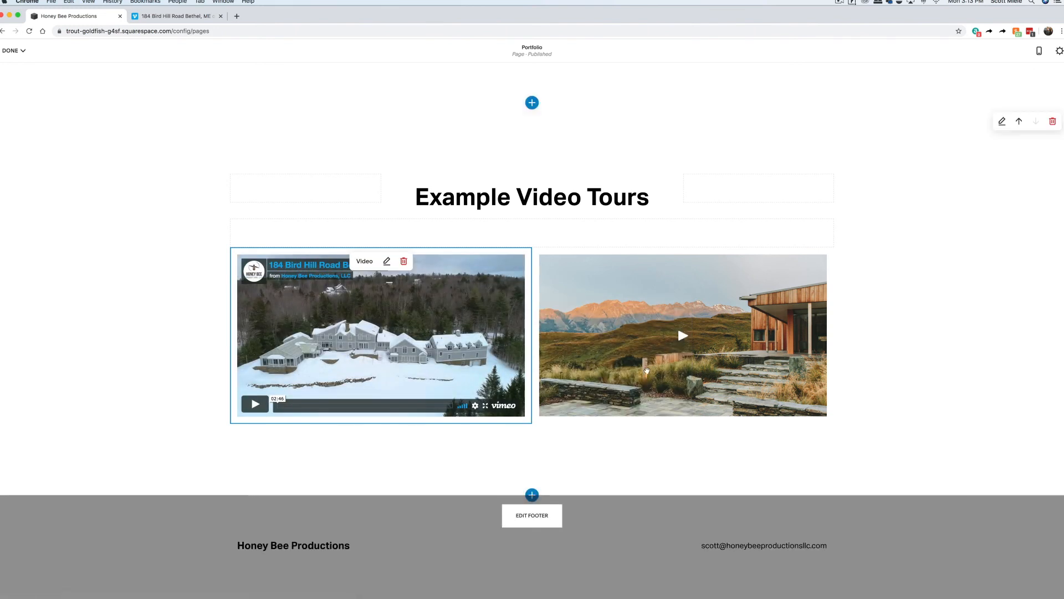
Replace the right video with the second Vimeo property tour, dropping the custom thumbnail.
click(689, 261)
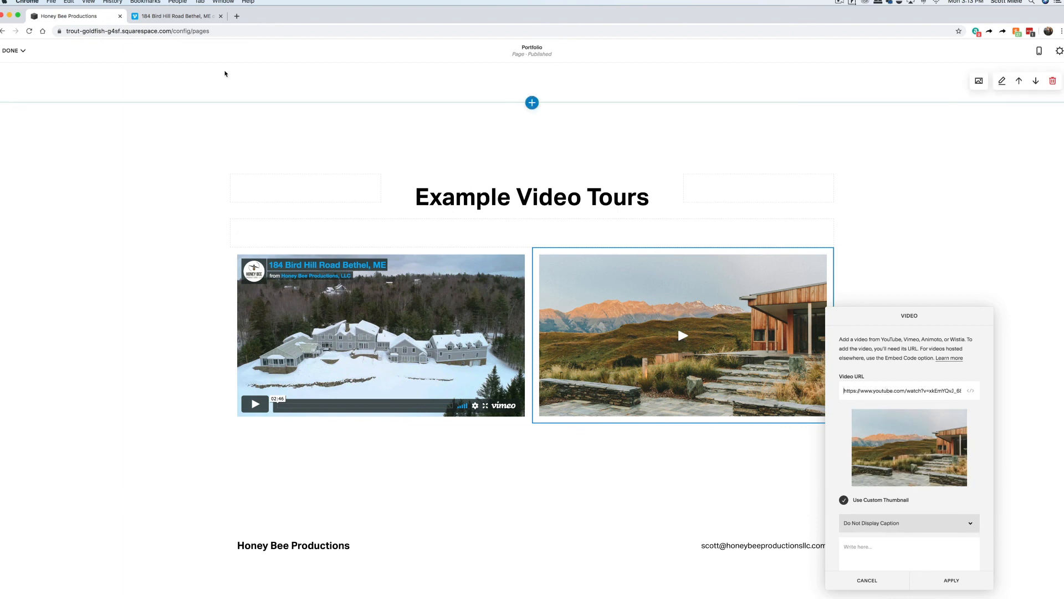
key(ctrl+Tab)
scroll(271, 157, left, 5)
scroll(266, 168, down, 1)
click(443, 377)
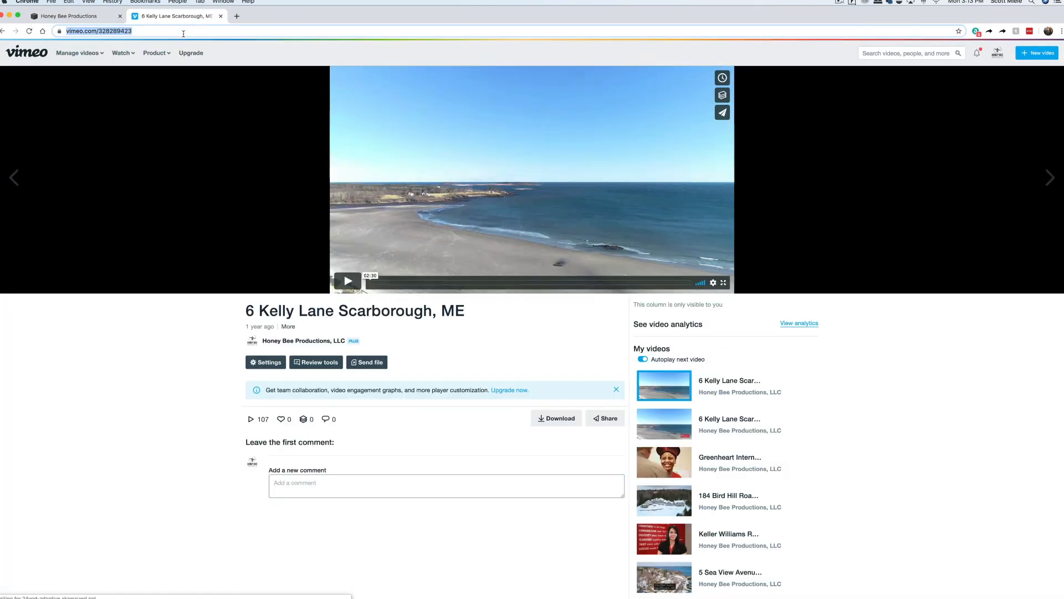
click(100, 16)
triple_click(896, 389)
text(https://vimeo.com/328289423)
click(843, 500)
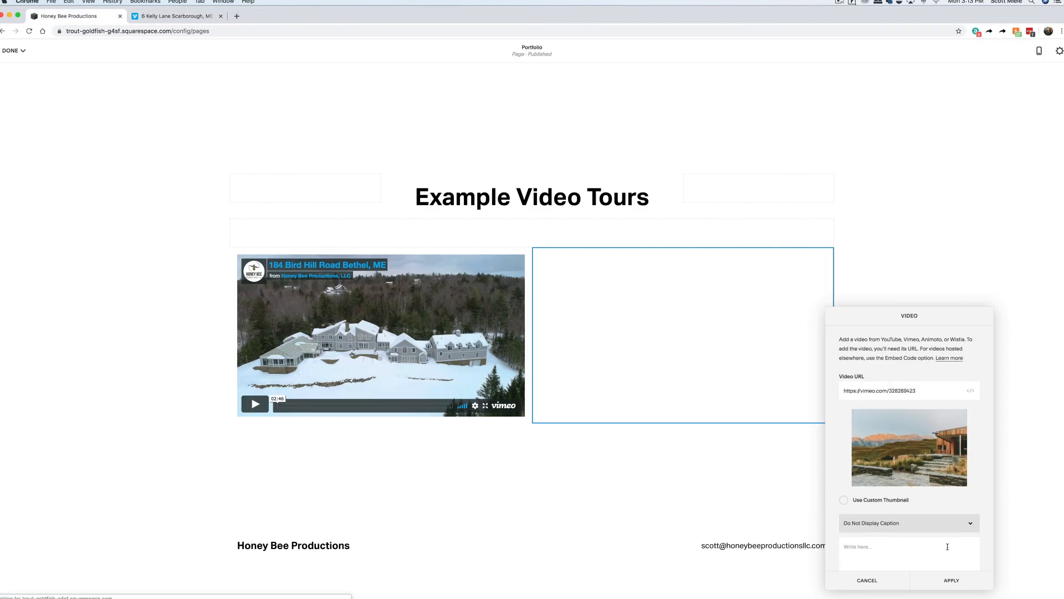
click(951, 580)
scroll(495, 345, up, 4)
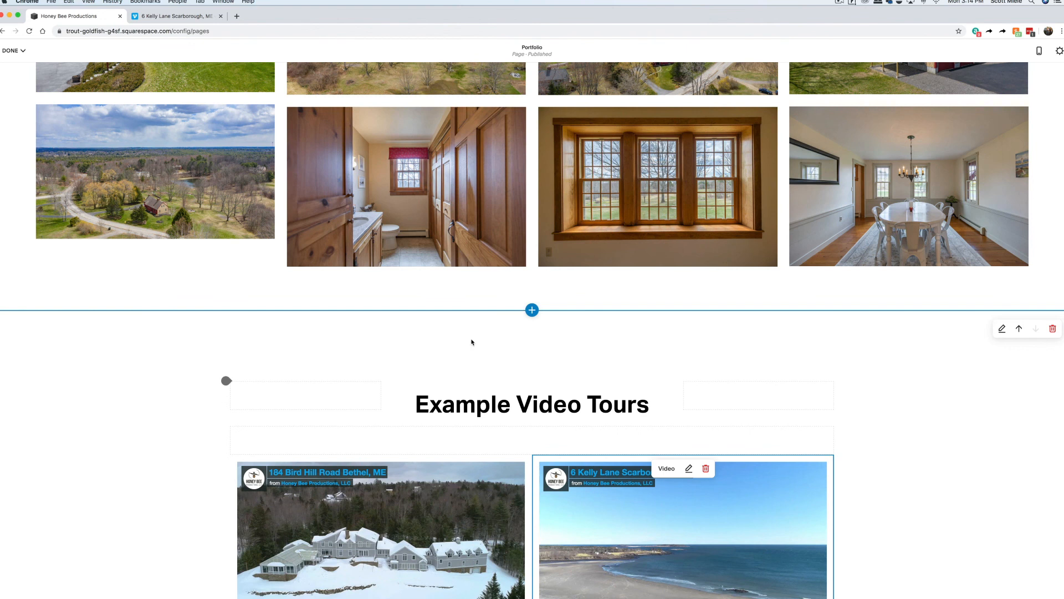
Set the Example Video Tours section height to S.
click(1002, 329)
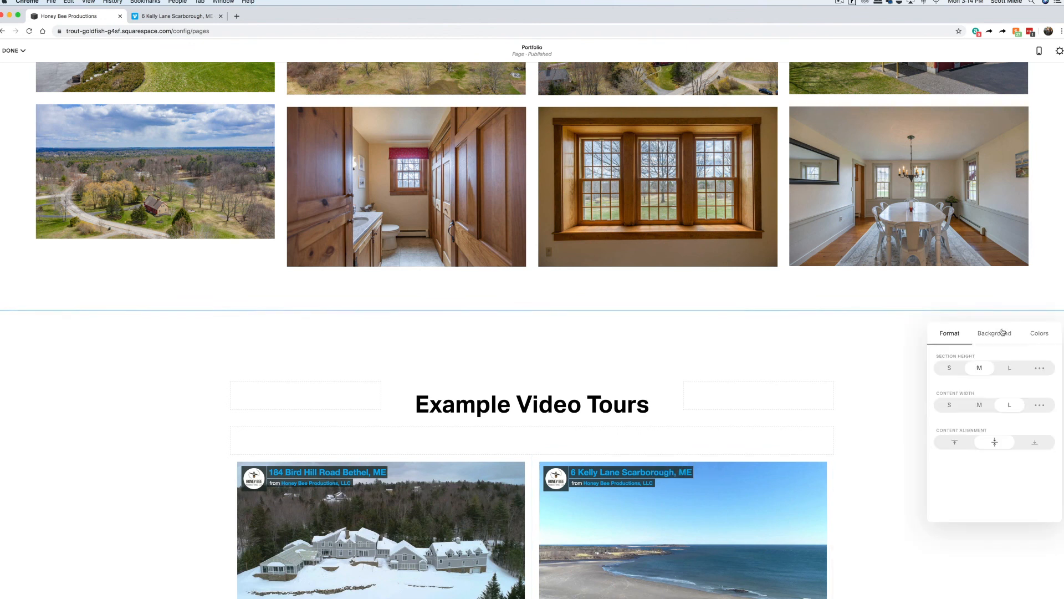
click(948, 369)
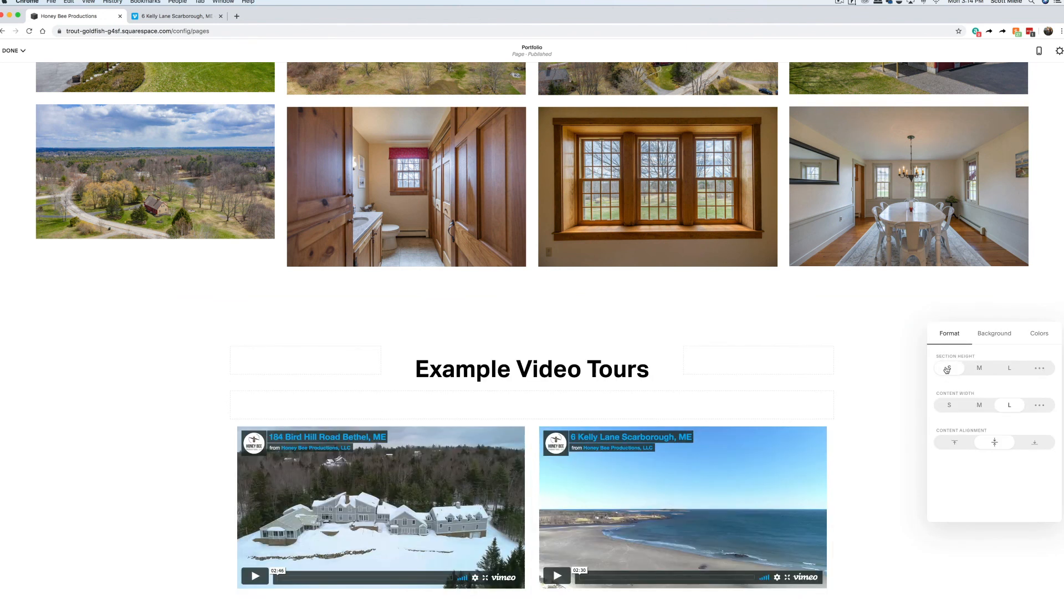
click(876, 385)
Save the Portfolio page and play the first tour video in the preview.
click(12, 51)
click(14, 67)
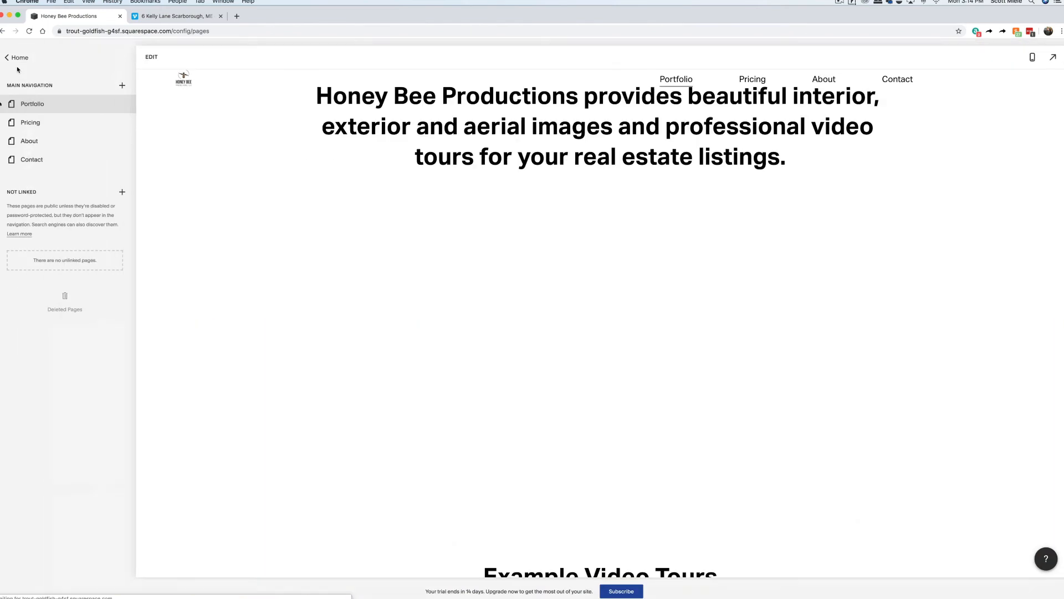
scroll(813, 230, down, 3)
scroll(814, 230, down, 10)
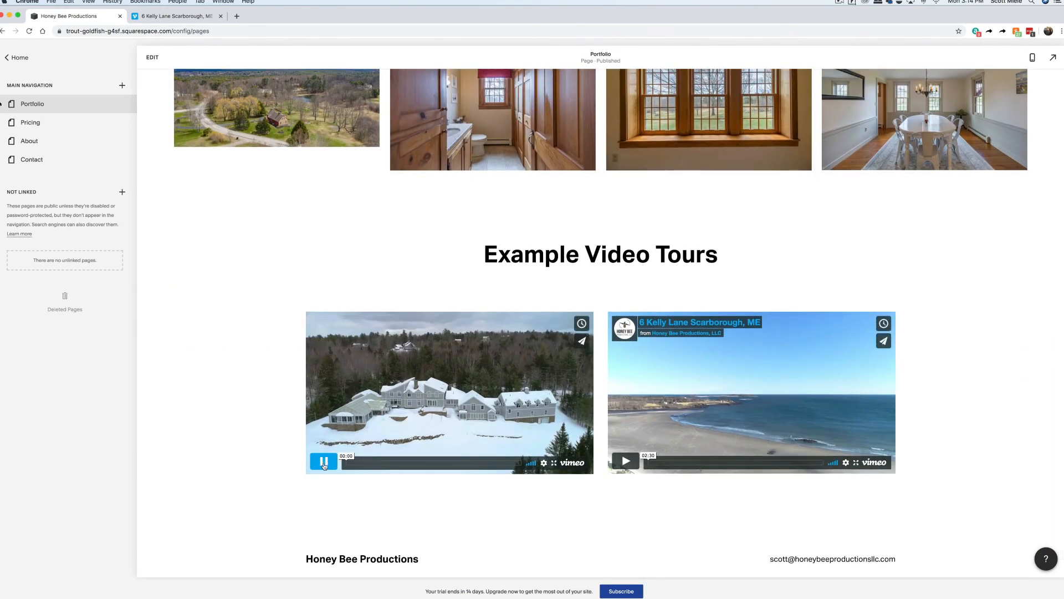
click(324, 463)
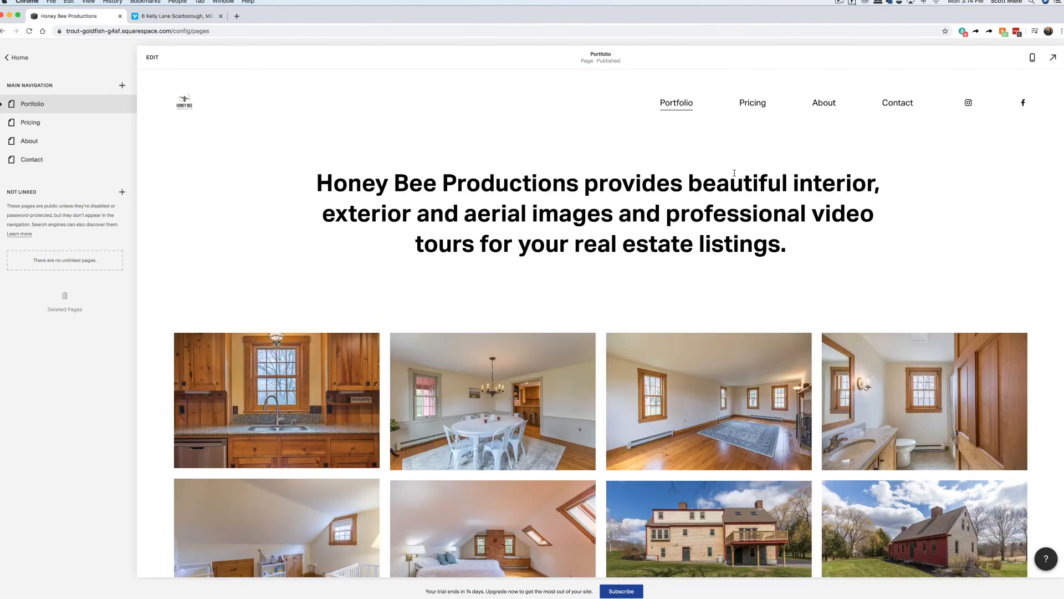
click(19, 58)
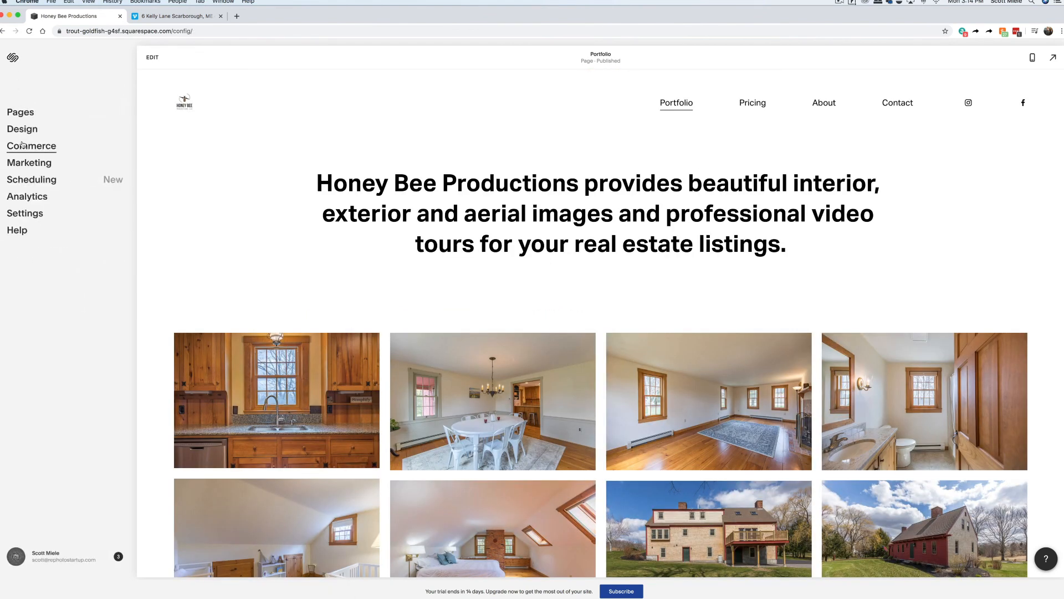
Check Settings > Domains, then go to Billing & Account > Billing and choose Upgrade.
click(35, 217)
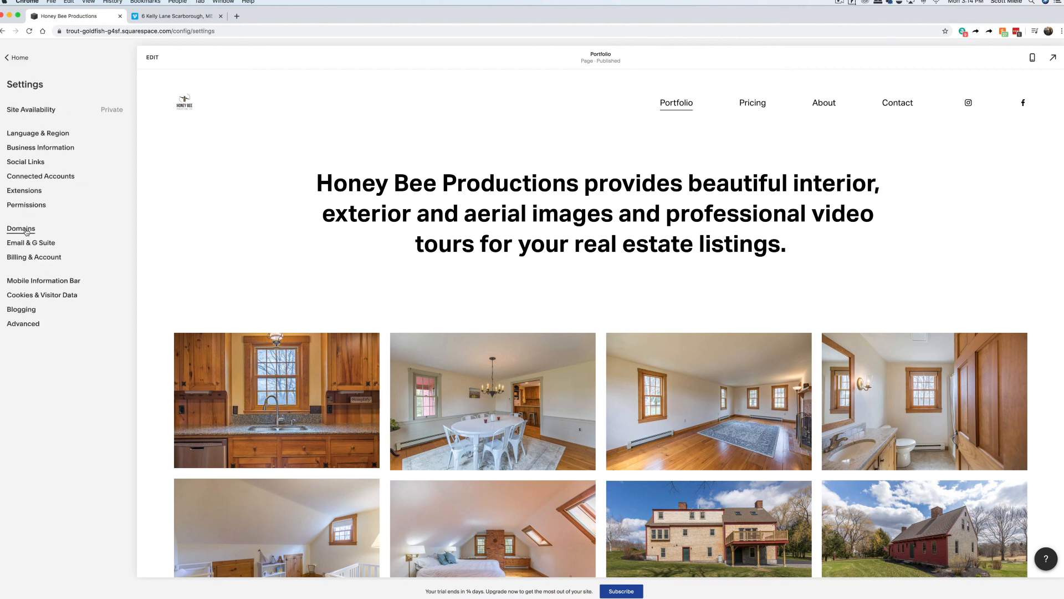
click(26, 230)
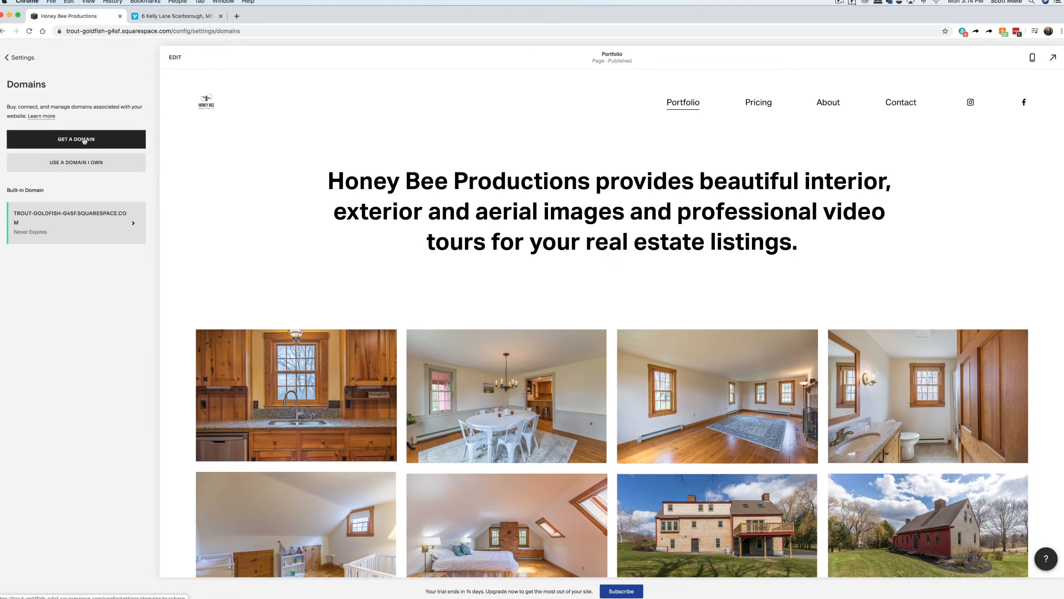
click(24, 58)
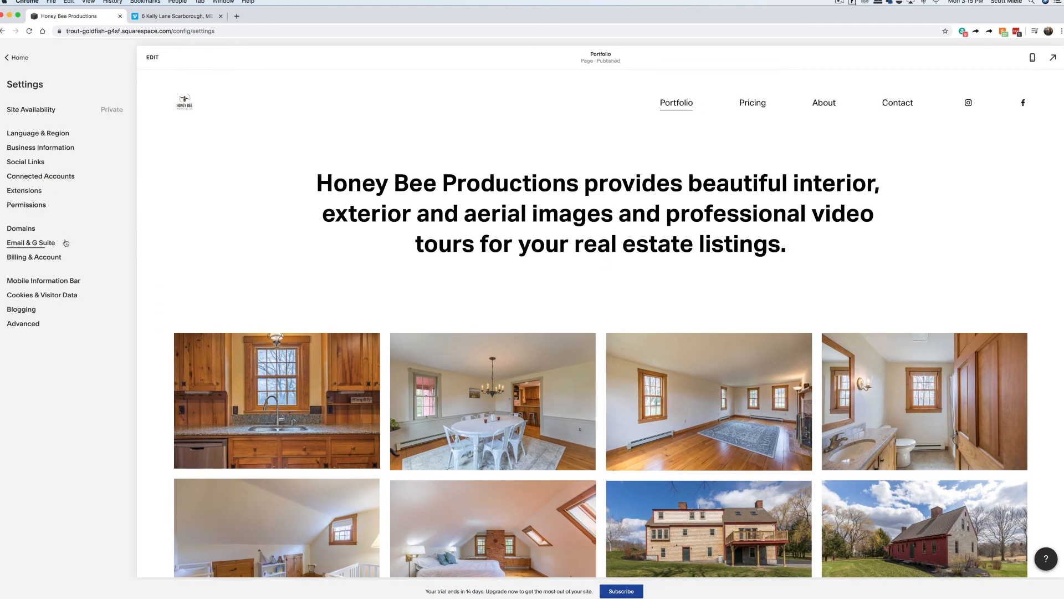
click(35, 257)
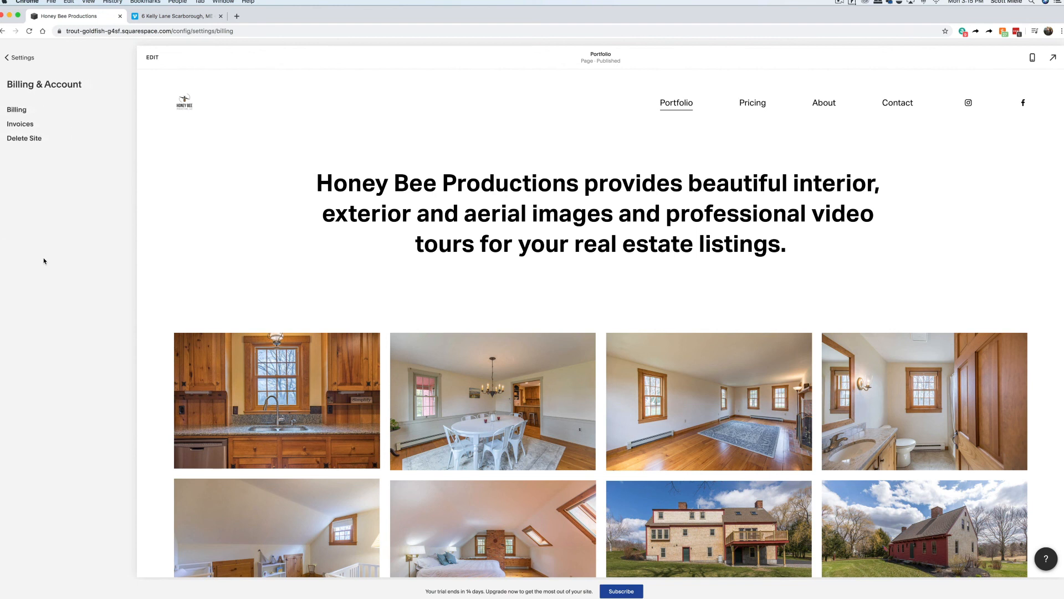
click(21, 112)
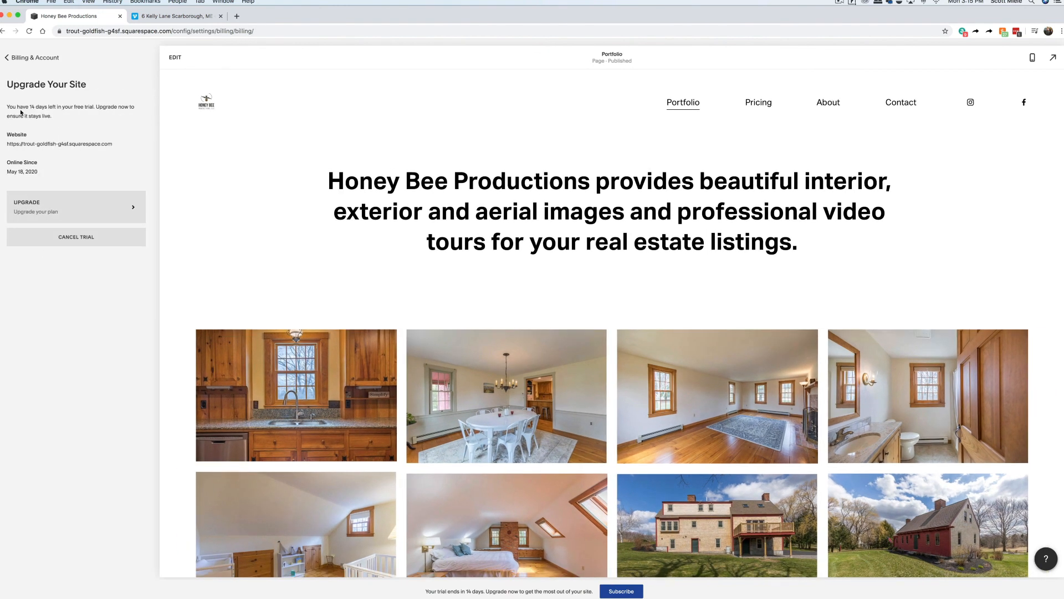
click(91, 211)
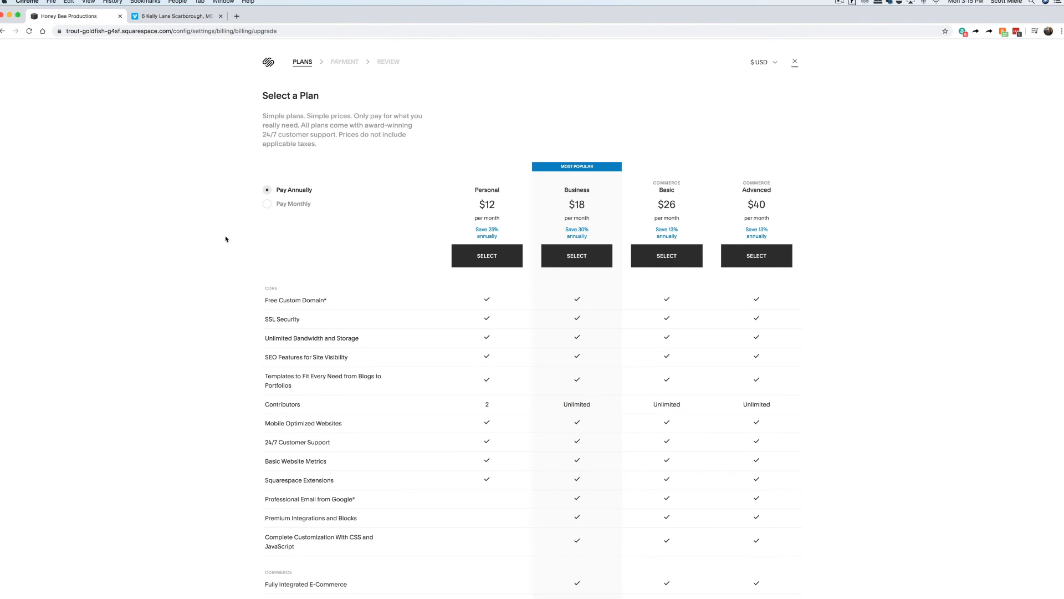
scroll(210, 237, down, 3)
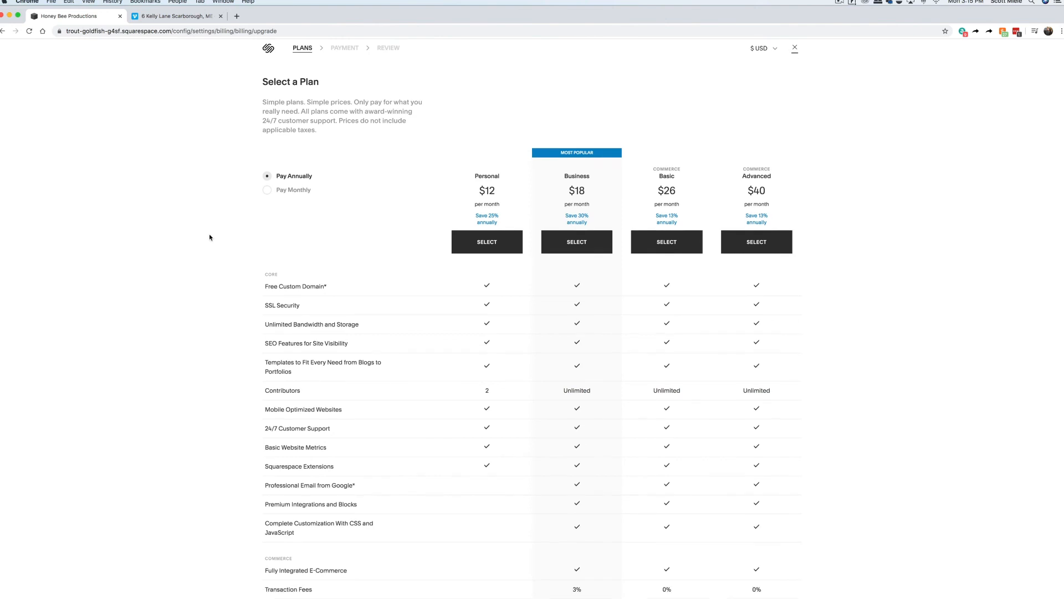
scroll(210, 237, down, 2)
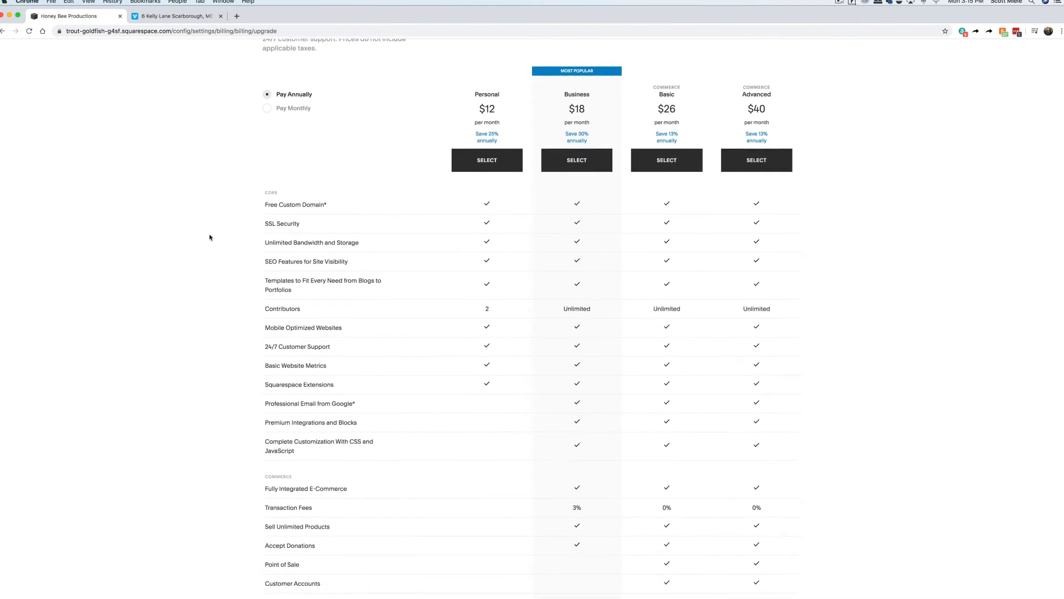
scroll(209, 237, up, 2)
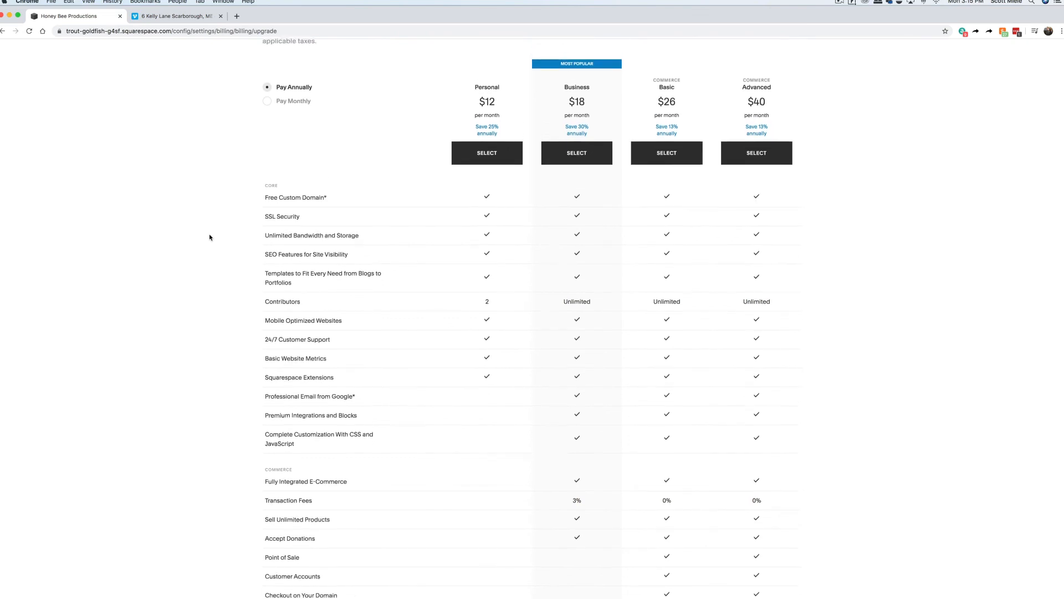
scroll(210, 238, down, 10)
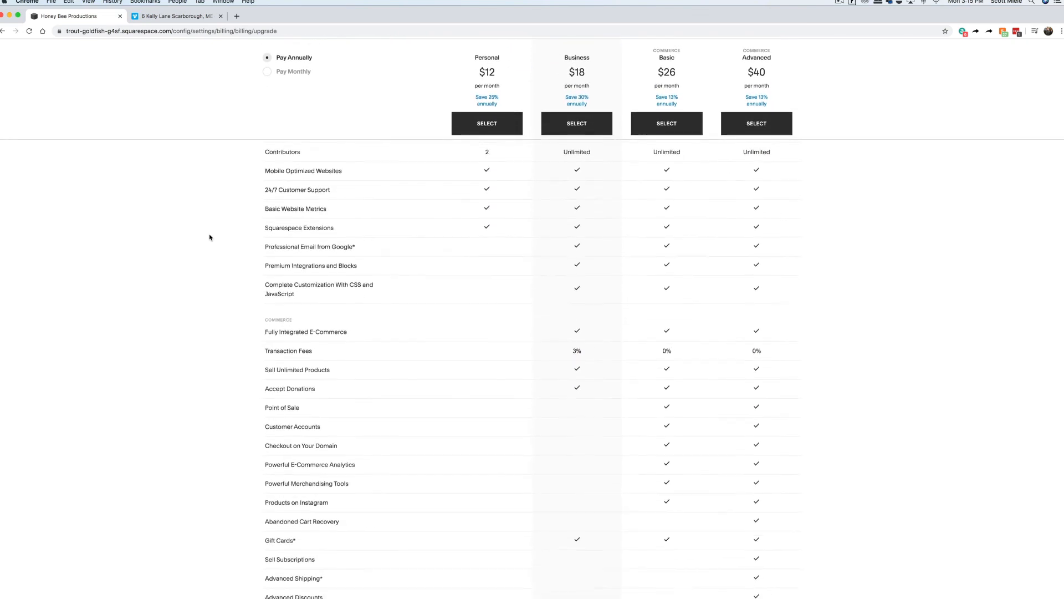